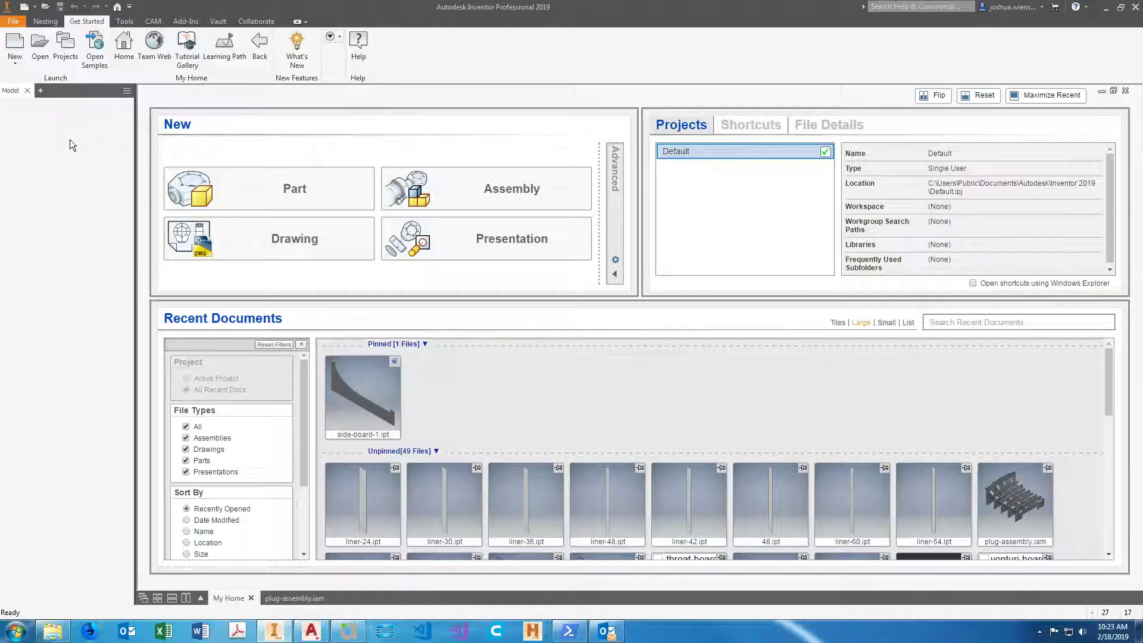
# Create a new nesting file from the Standard (in).inest template in the Nesting Utility folder, accepting the style library definitions.
pyautogui.click(15, 47)
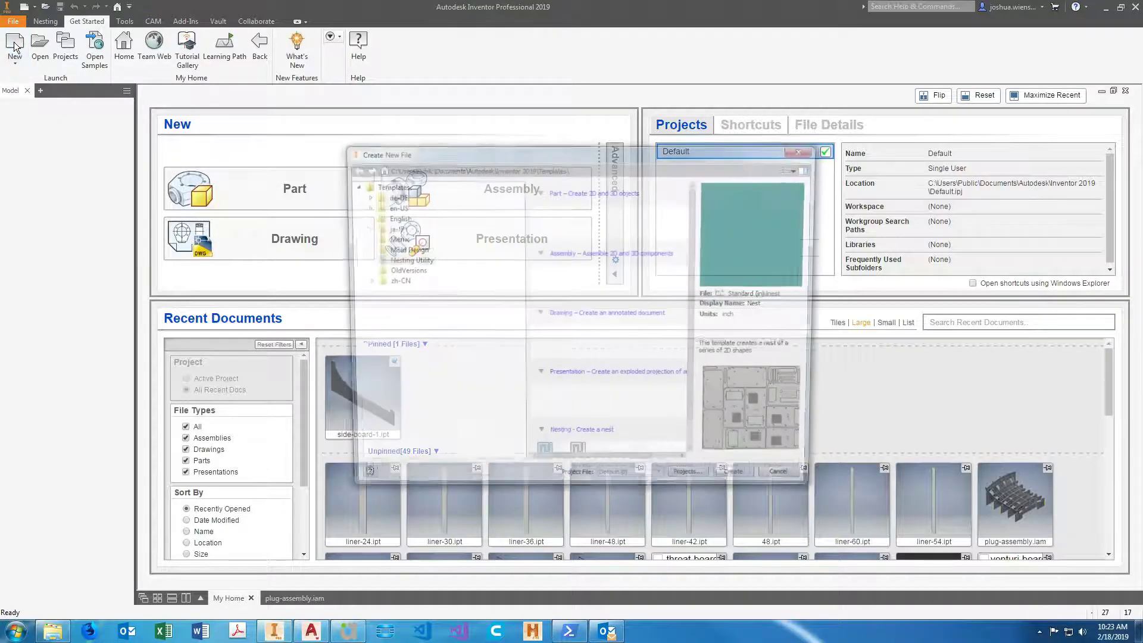
pyautogui.click(410, 262)
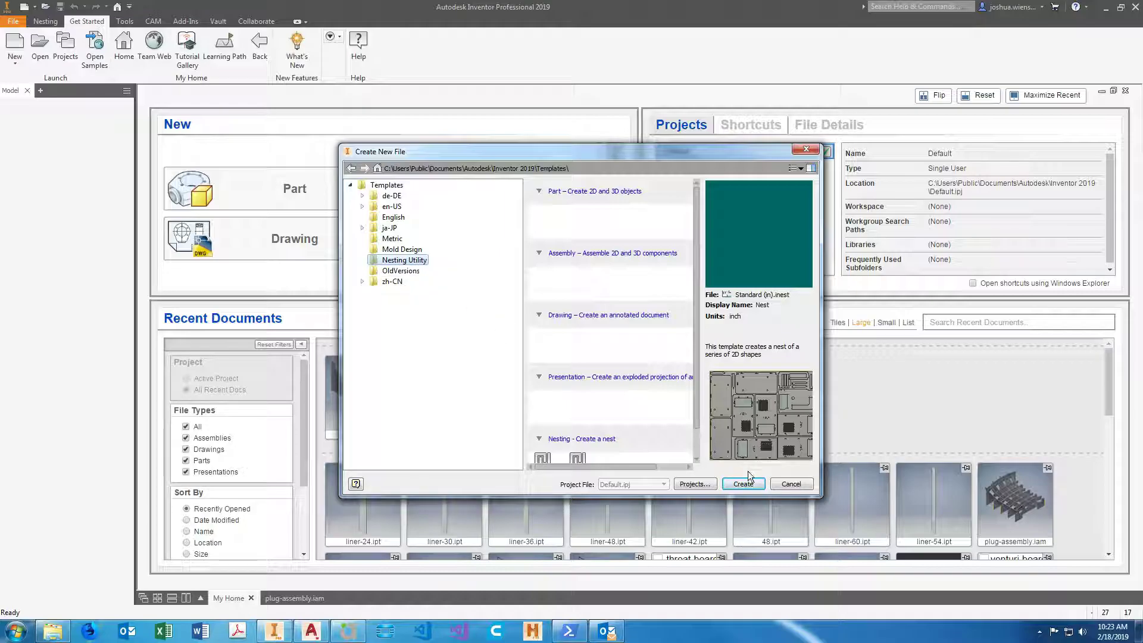
pyautogui.moveTo(819, 495); pyautogui.dragTo(860, 563)
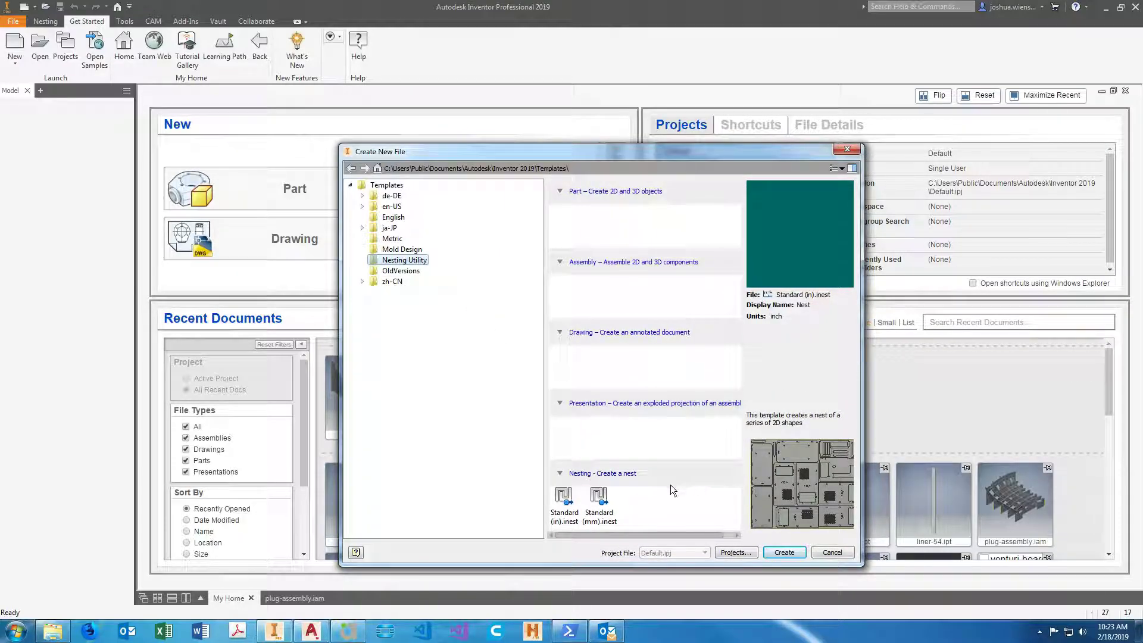
pyautogui.click(563, 511)
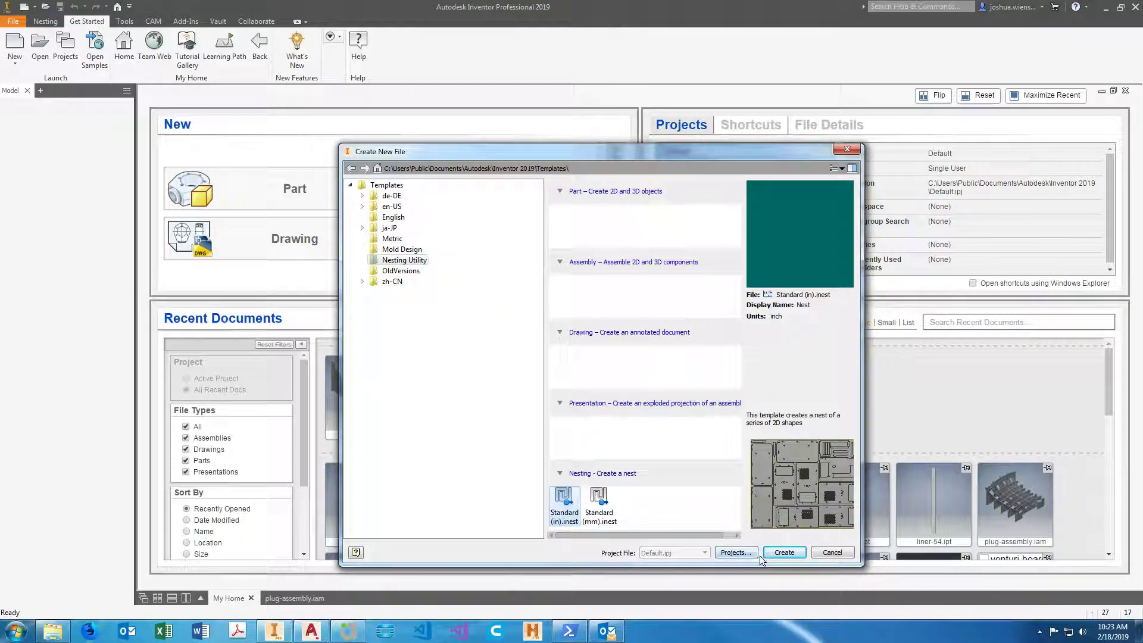
pyautogui.click(784, 552)
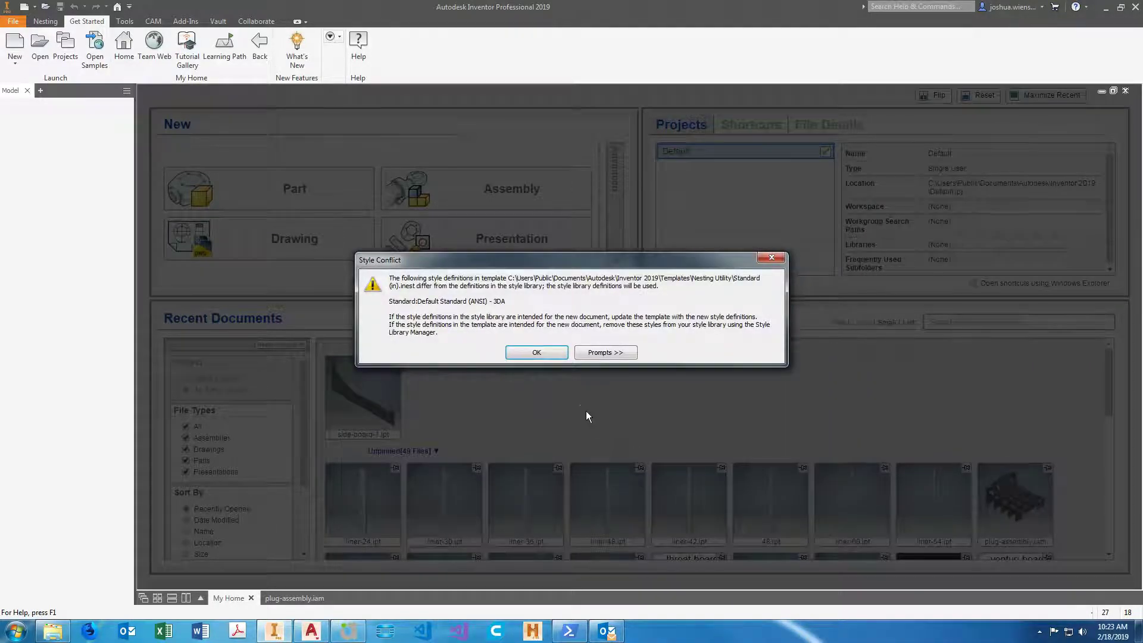
pyautogui.click(536, 353)
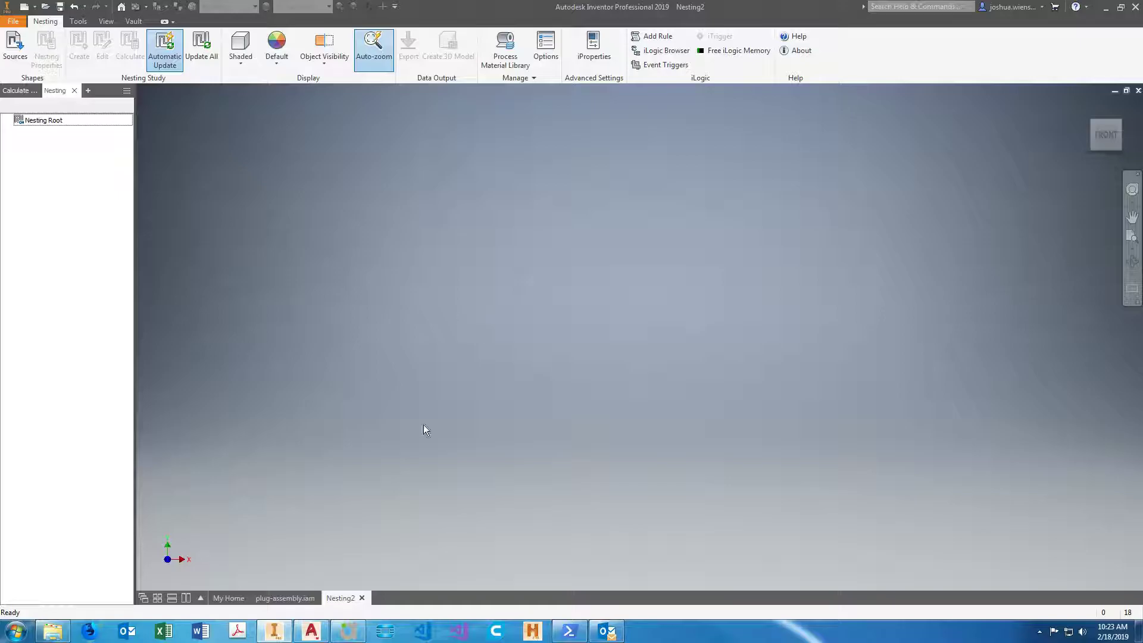
# Import liner-24, 30, 36, 42, 48, 54 and 60.ipt as nesting sources, declining automatic creation of missing materials.
pyautogui.click(15, 50)
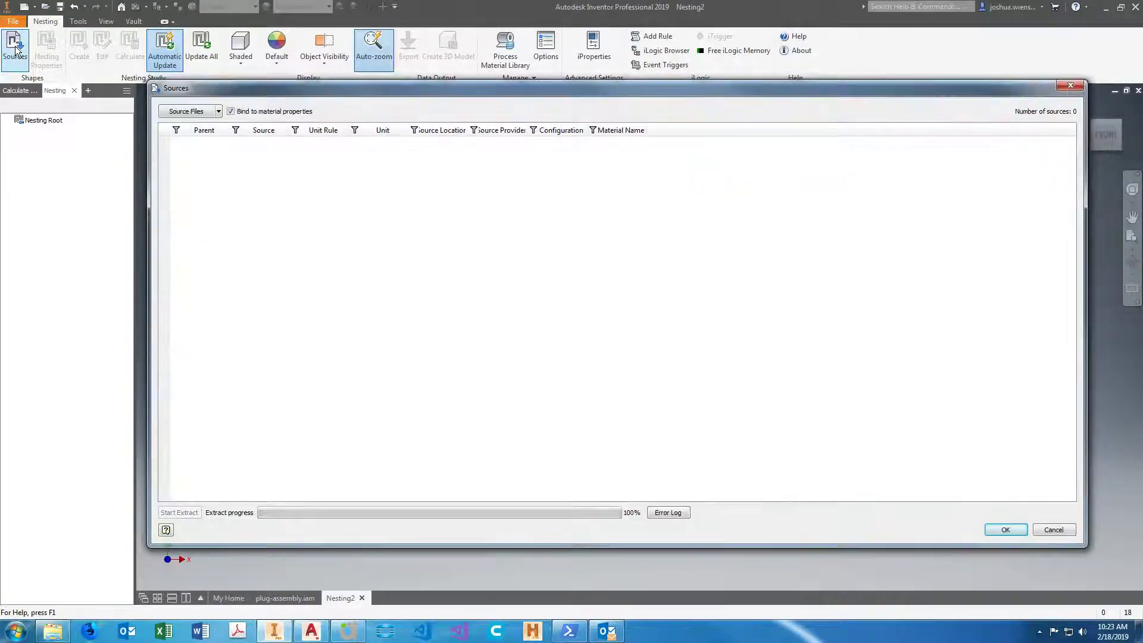
pyautogui.click(186, 111)
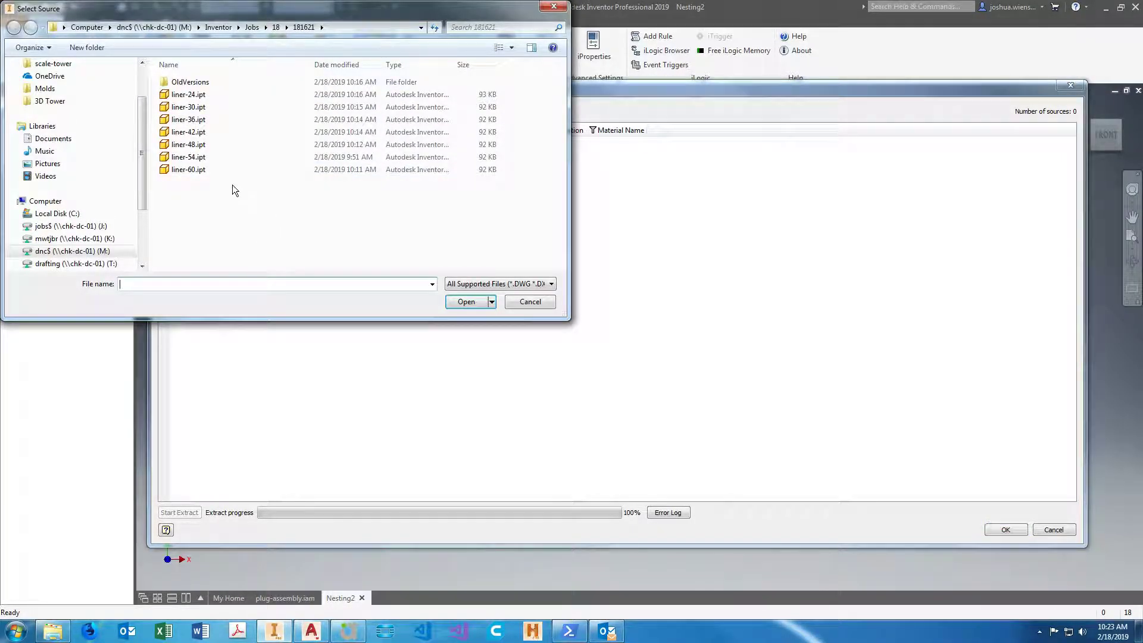
pyautogui.moveTo(223, 184); pyautogui.dragTo(214, 91)
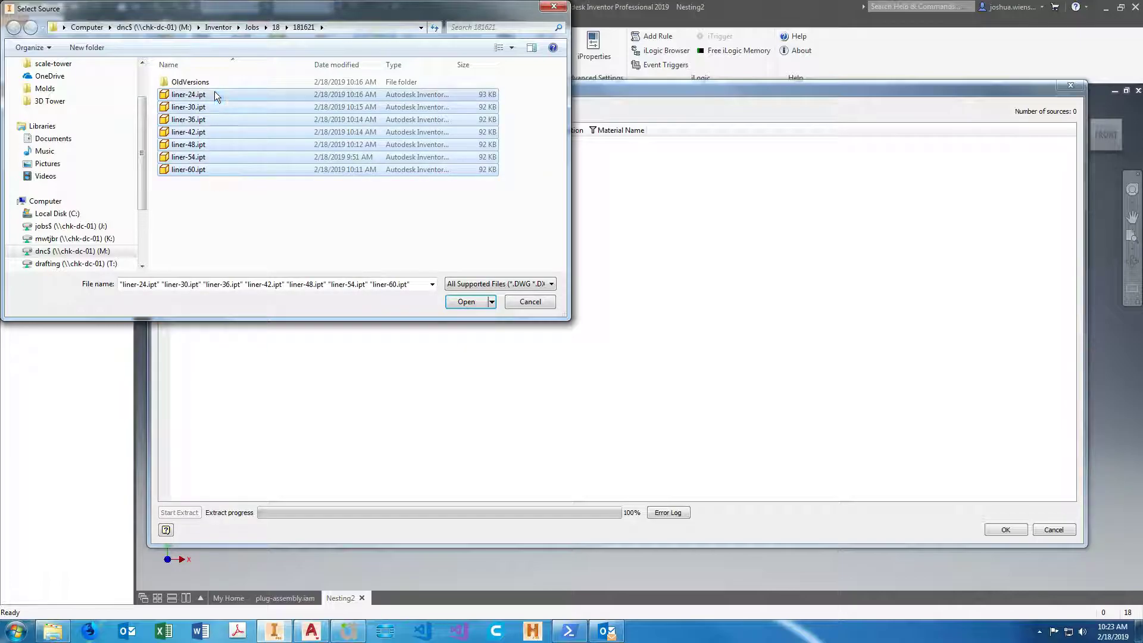
pyautogui.click(464, 303)
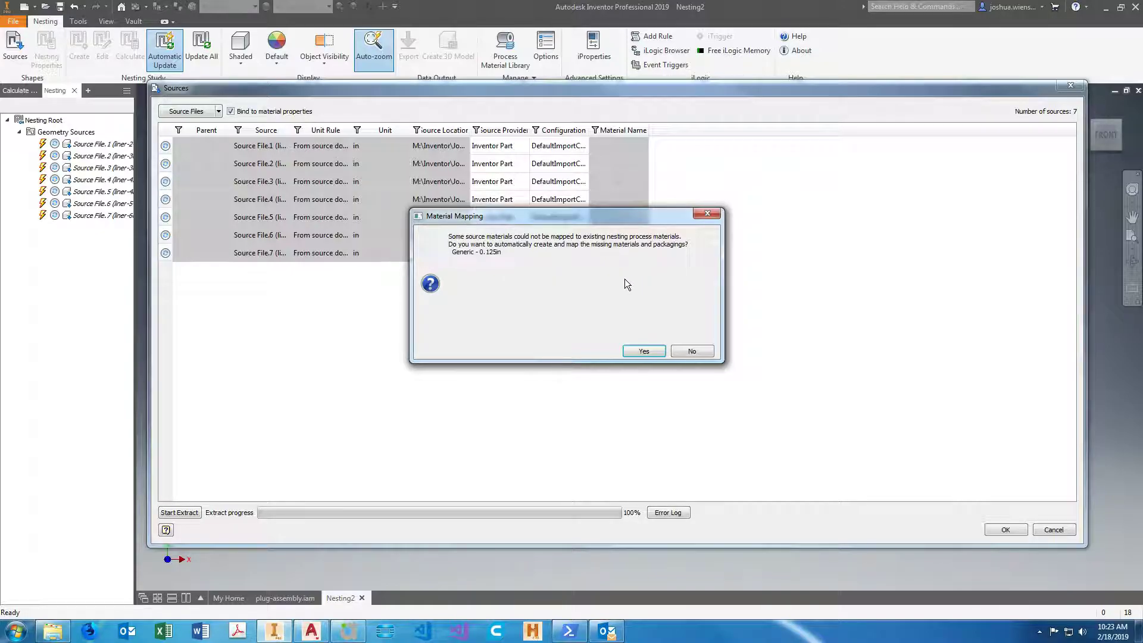
pyautogui.click(692, 351)
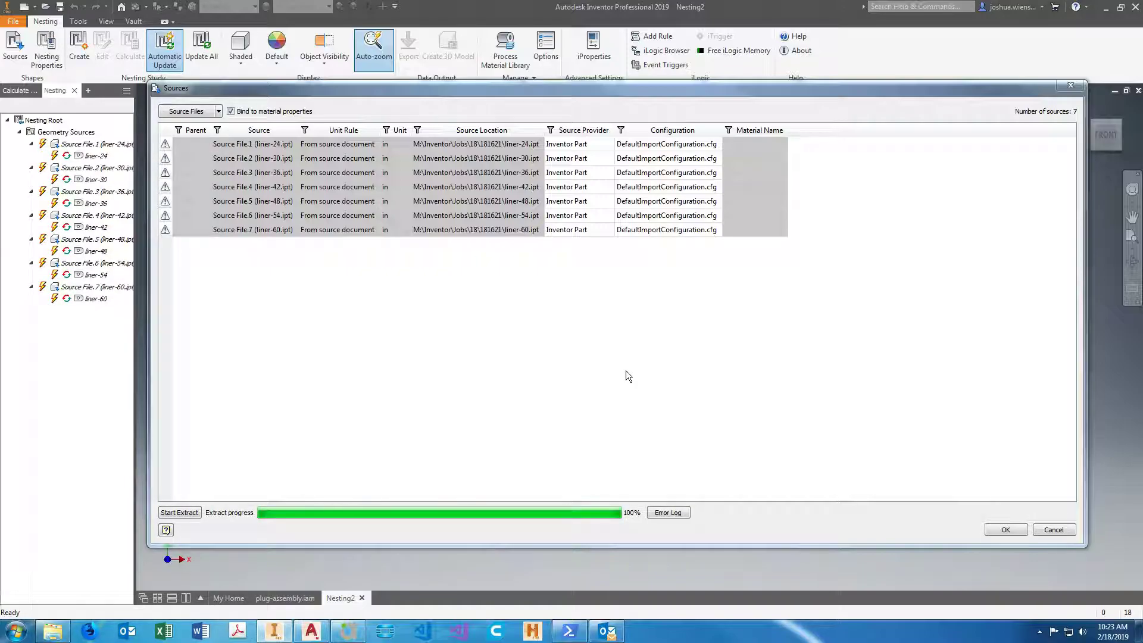
pyautogui.click(1011, 530)
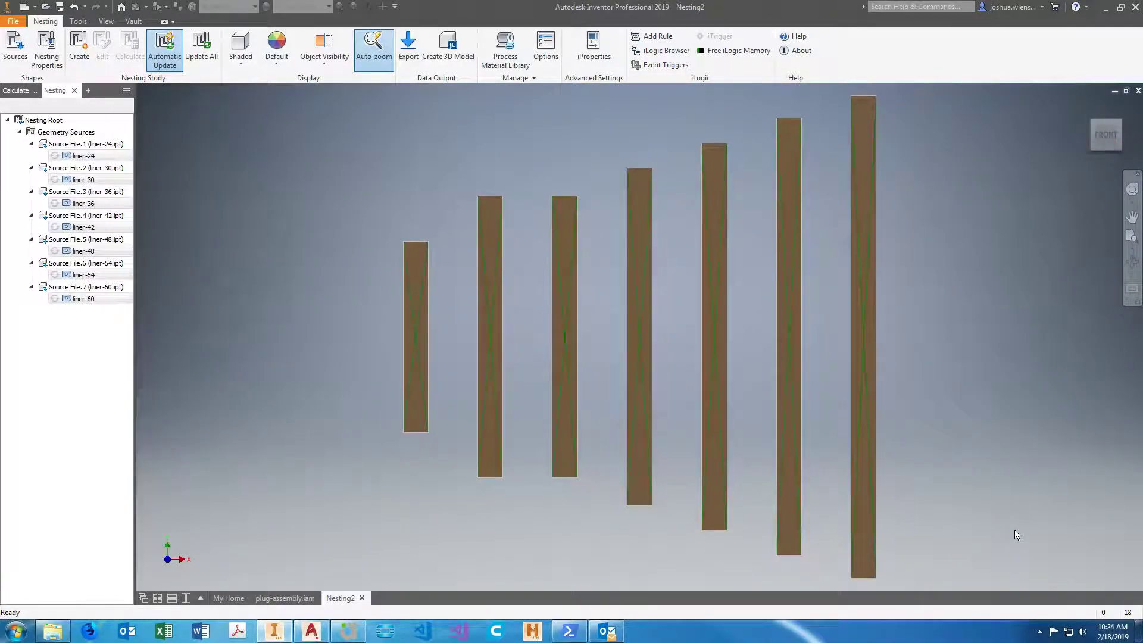
# Examine the flat shapes of the imported liner parts.
pyautogui.scroll(-3, 498, 402)
pyautogui.keyDown('shift'); pyautogui.moveTo(498, 402); pyautogui.dragTo(703, 396, button='middle'); pyautogui.keyUp('shift')
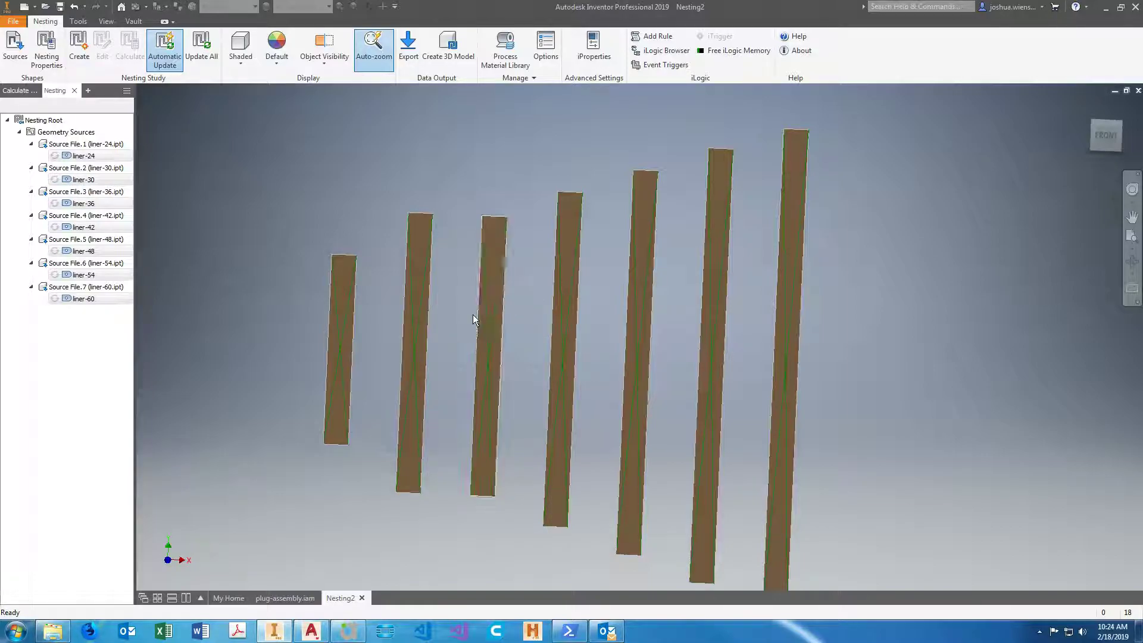
pyautogui.moveTo(344, 301); pyautogui.dragTo(239, 303, button='middle')
pyautogui.scroll(-2, 571, 363)
pyautogui.keyDown('shift'); pyautogui.moveTo(595, 364); pyautogui.dragTo(531, 380, button='middle'); pyautogui.keyUp('shift')
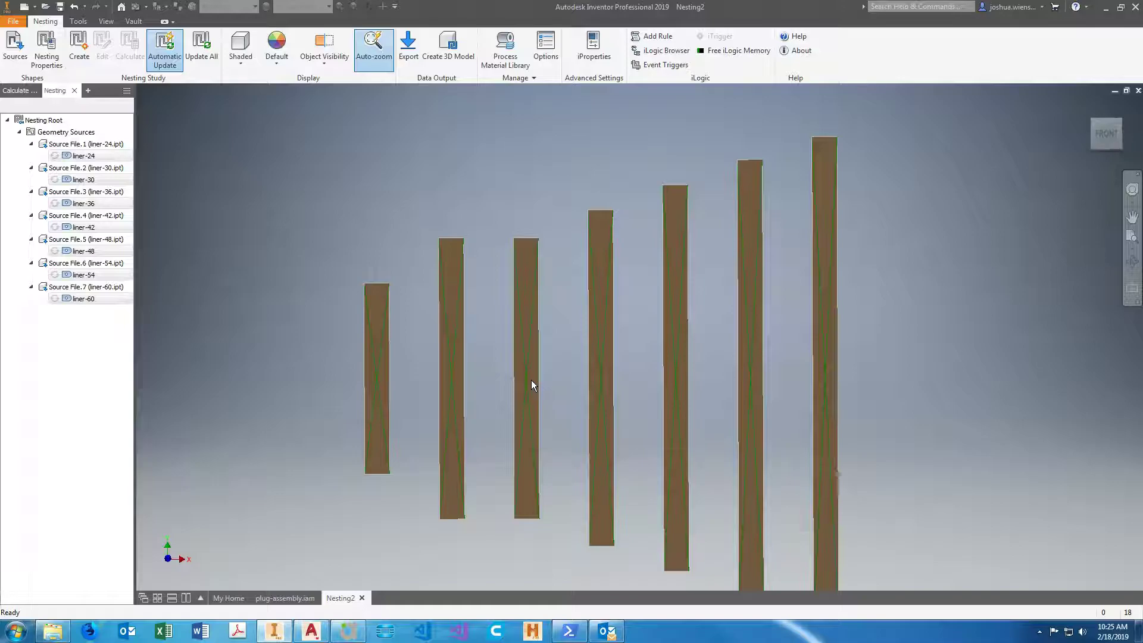
pyautogui.moveTo(531, 380); pyautogui.dragTo(611, 372, button='middle')
pyautogui.scroll(-1, 488, 354)
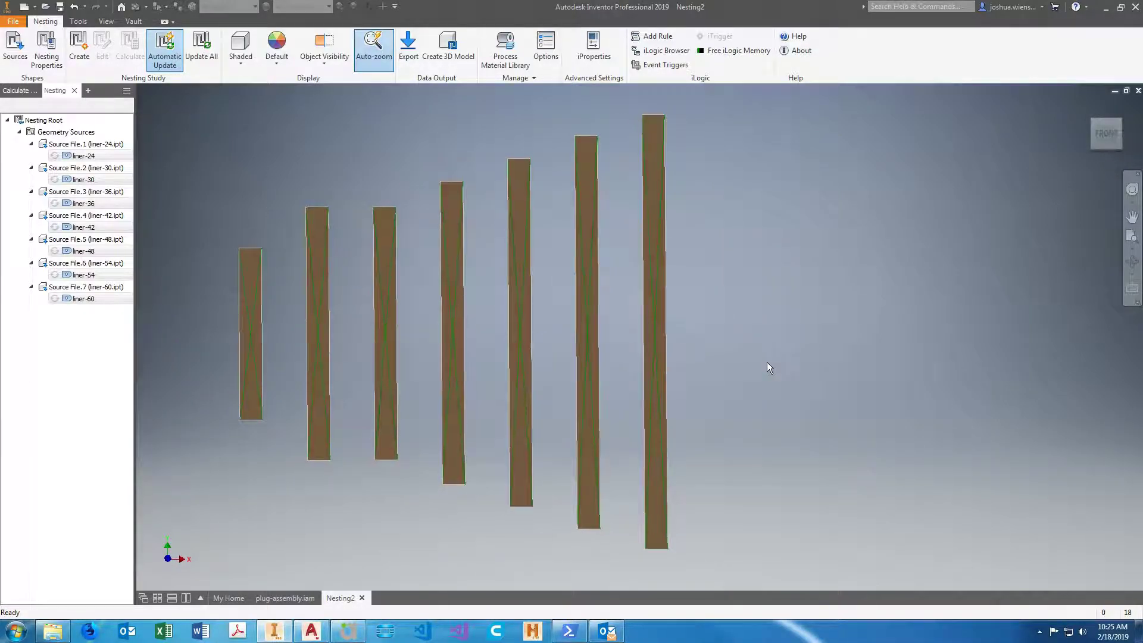
pyautogui.moveTo(764, 361); pyautogui.dragTo(826, 394, button='middle')
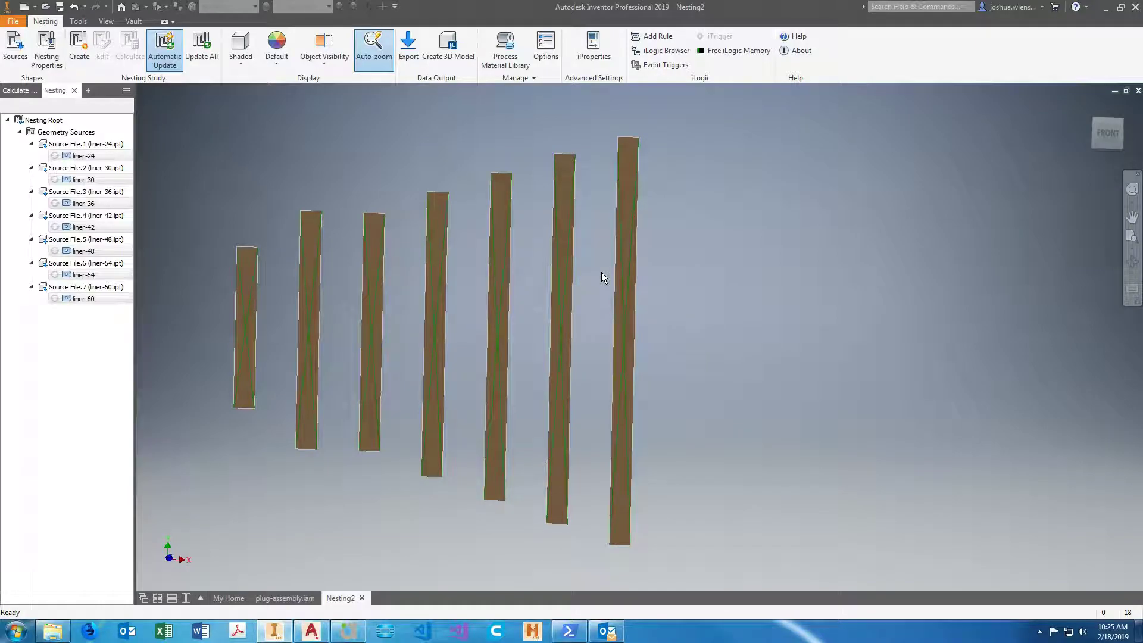
# Set the Generic material's thickness to 0.125 in in the process material library.
pyautogui.click(506, 58)
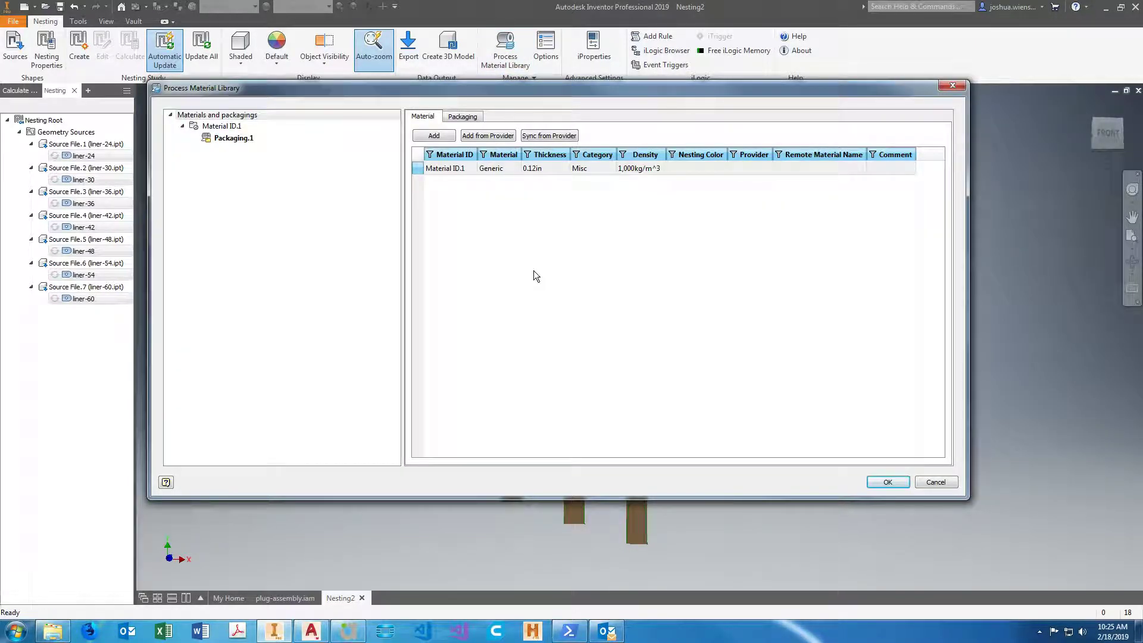
pyautogui.click(551, 167)
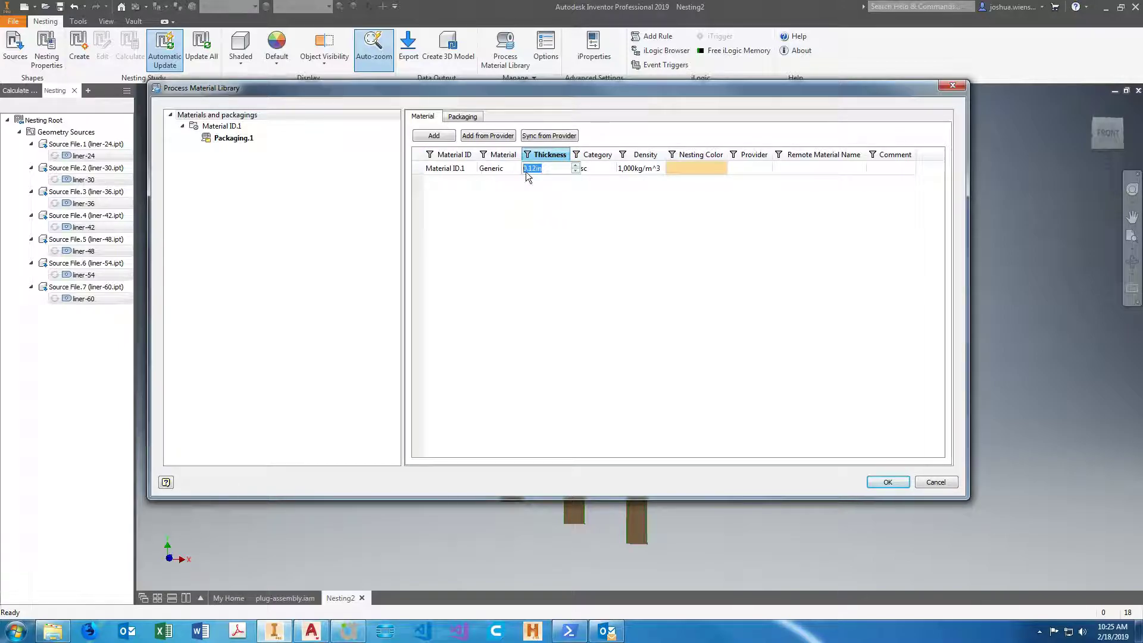
pyautogui.press('Left')
pyautogui.press('Right')
pyautogui.press('Right')
pyautogui.press('Right')
pyautogui.press('Right')
pyautogui.write('5')
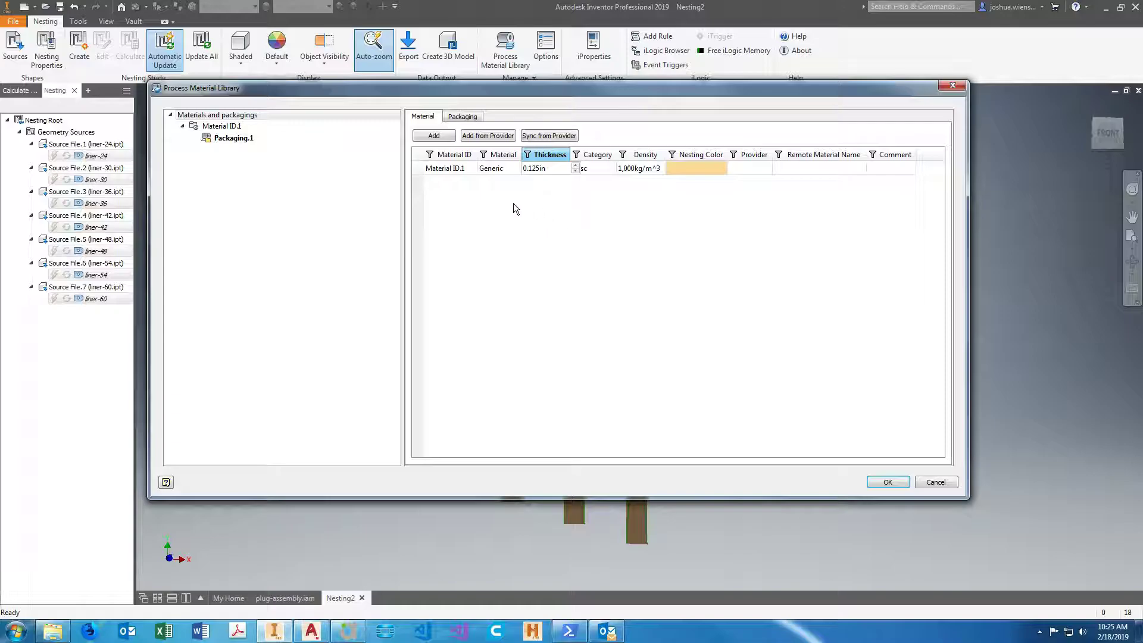
# Set the sheet size of Packaging.1 to 120 in long and 72 in wide.
pyautogui.click(463, 116)
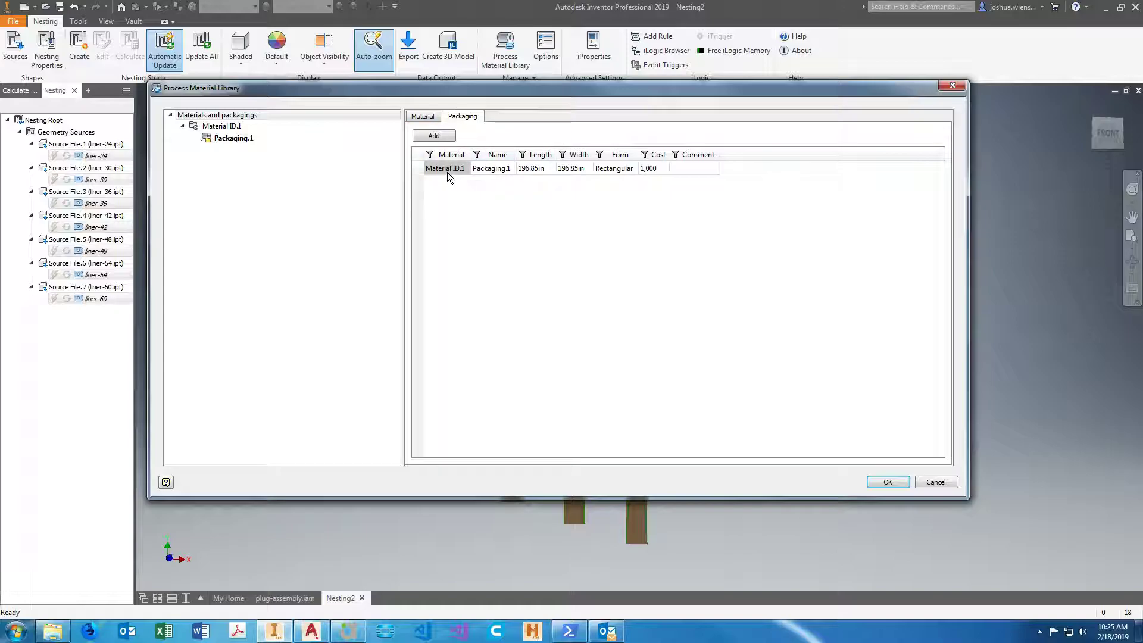
pyautogui.click(430, 117)
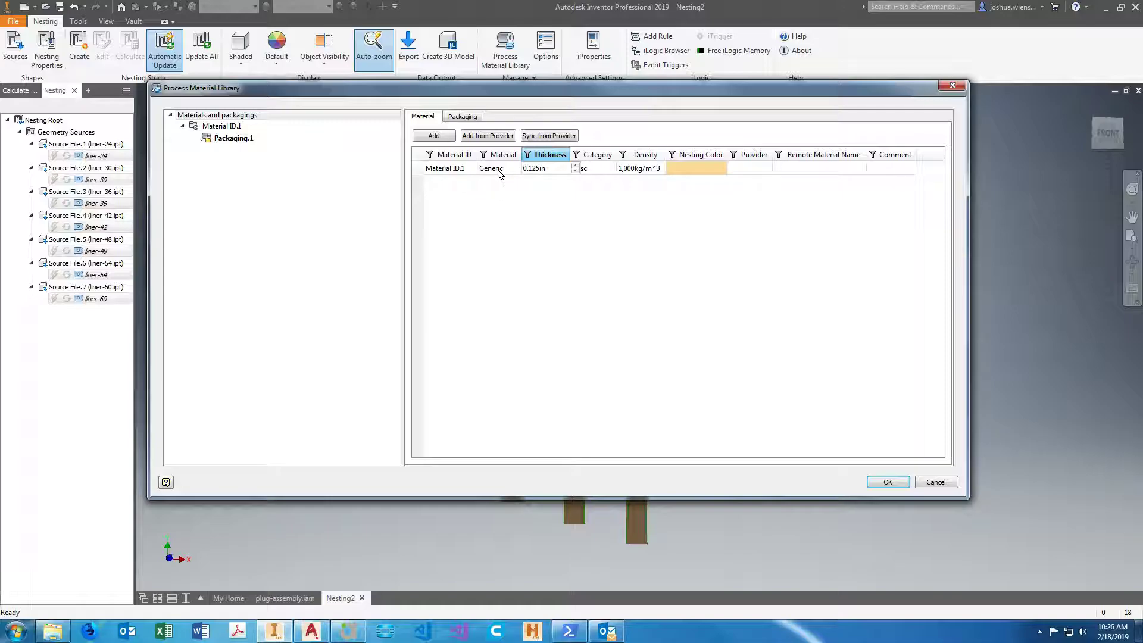
pyautogui.click(468, 117)
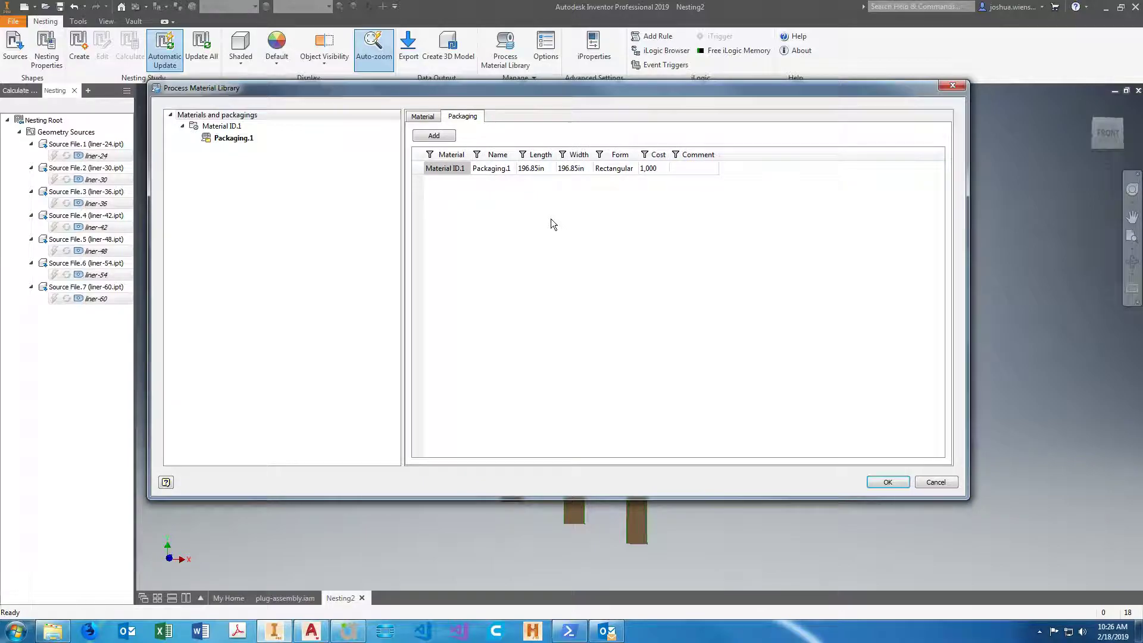
pyautogui.doubleClick(536, 169)
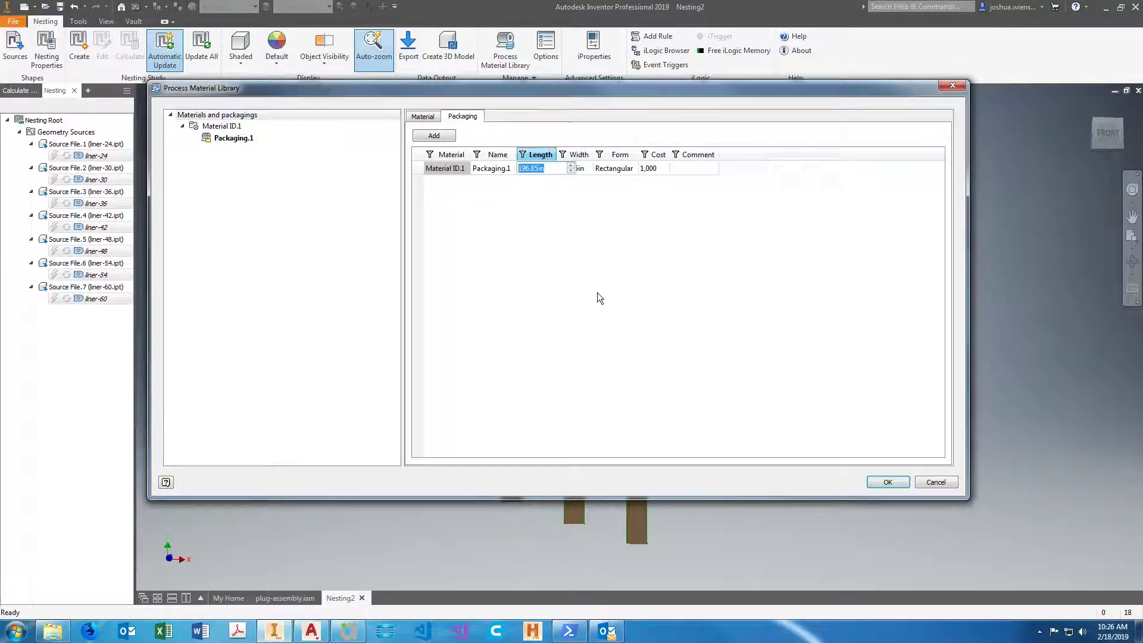
pyautogui.write('120')
pyautogui.write('in')
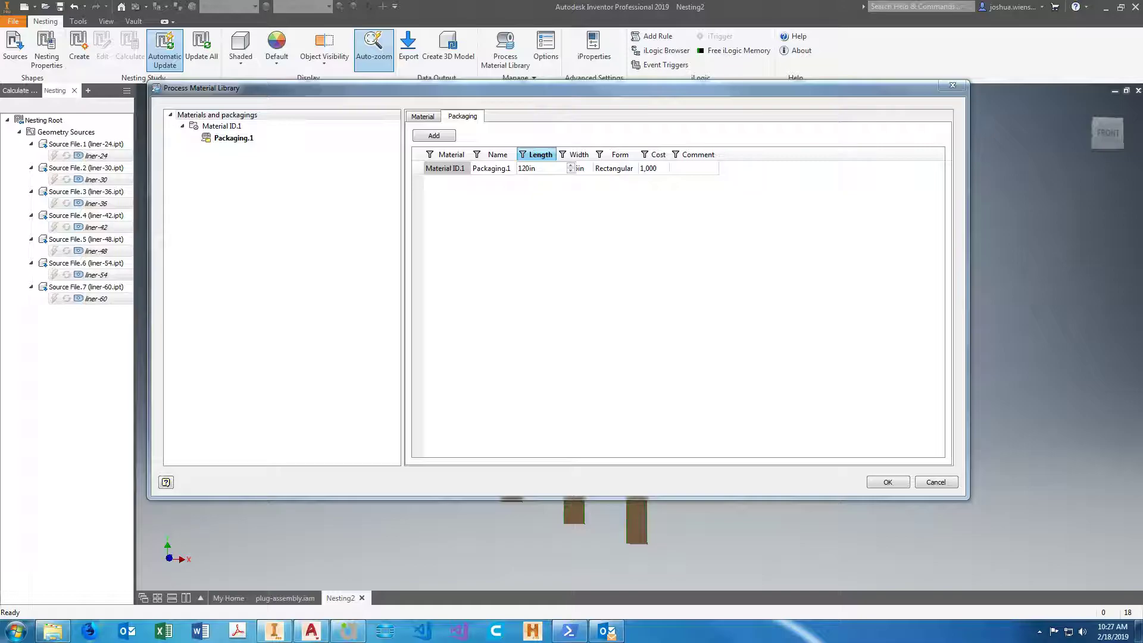
pyautogui.click(618, 266)
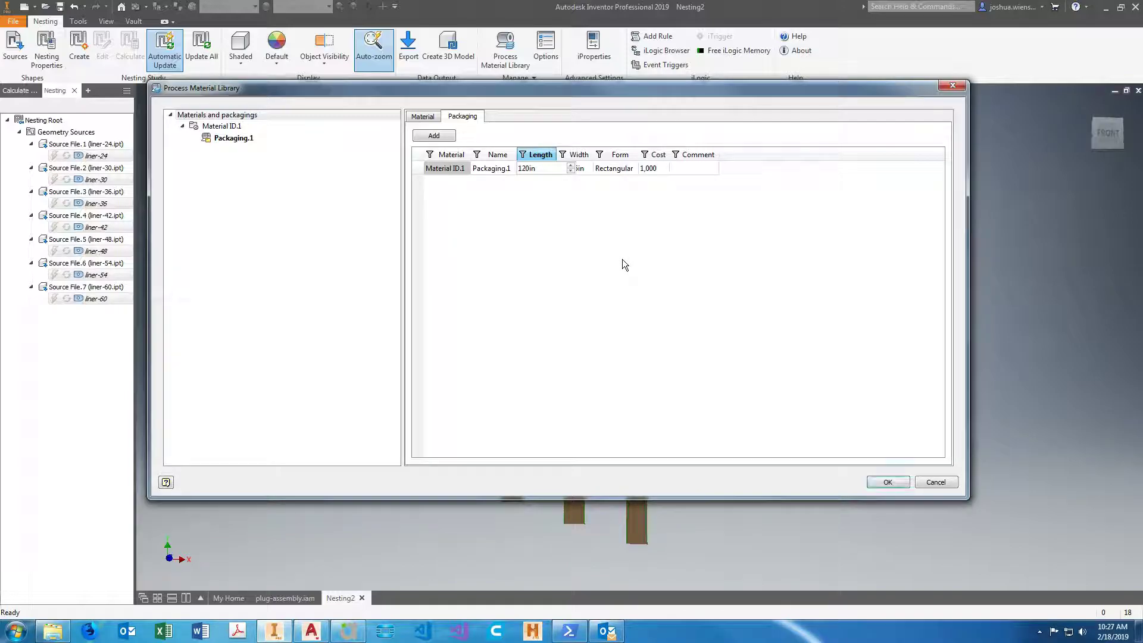
pyautogui.click(580, 169)
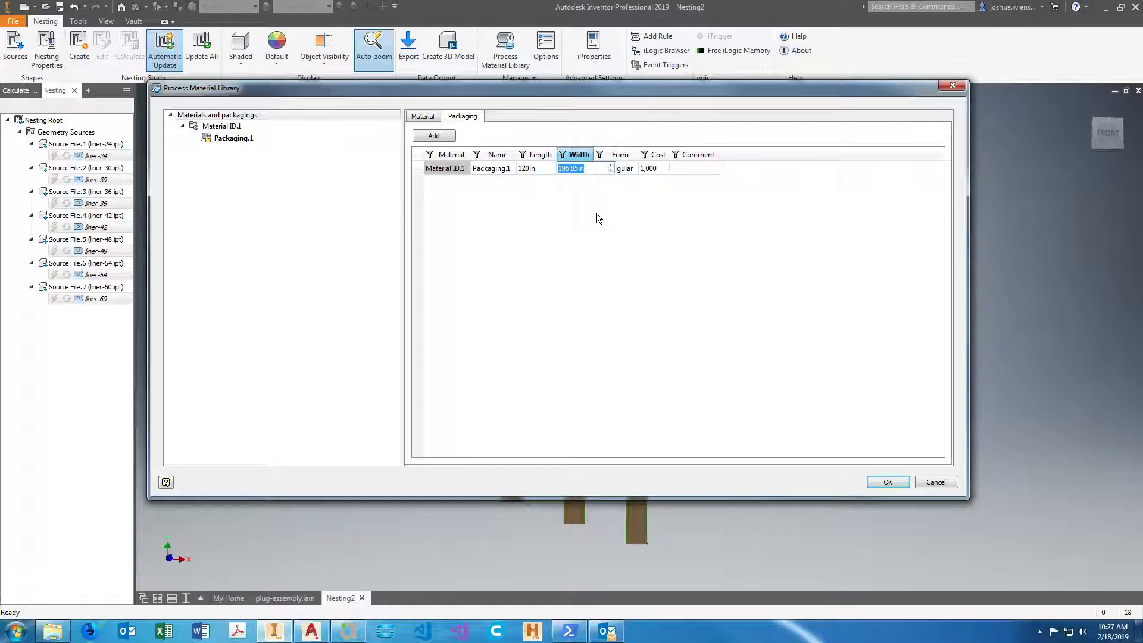
pyautogui.write('72')
# Re-enter the length of Packaging.1 as 10ft and accept the process material library changes.
pyautogui.click(534, 169)
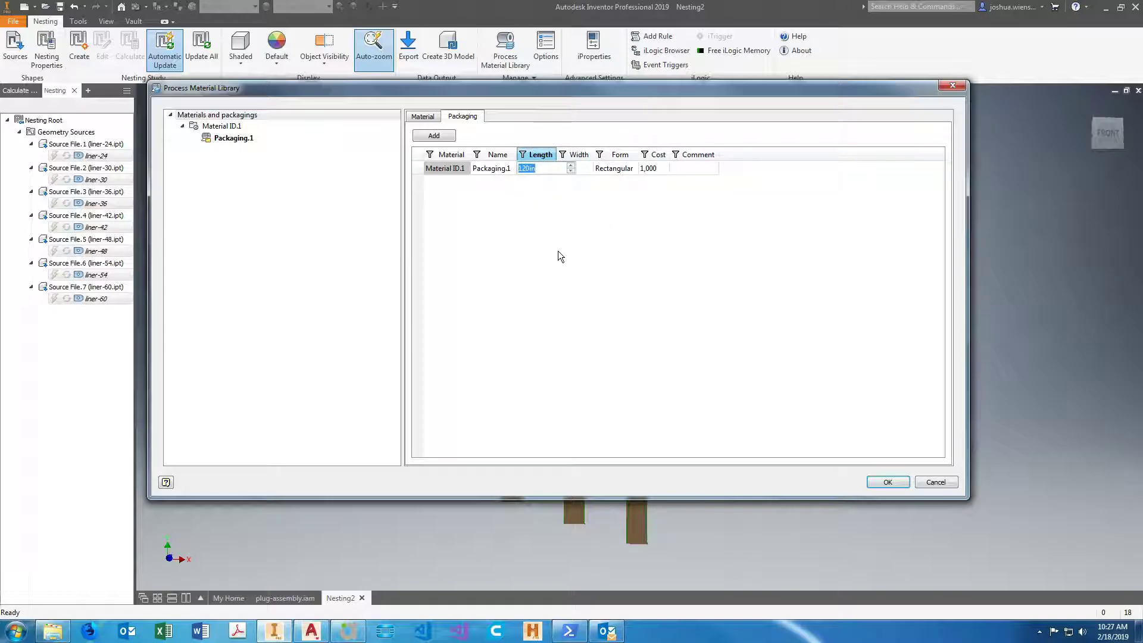
pyautogui.write('10ft')
pyautogui.press('Return')
pyautogui.click(587, 169)
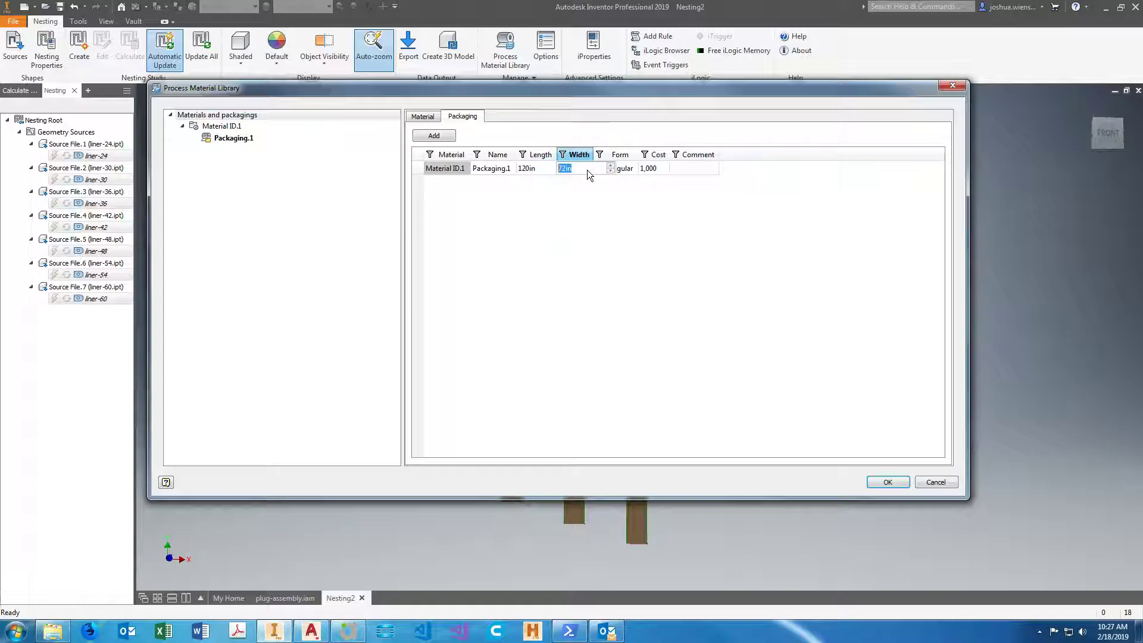
pyautogui.click(573, 229)
pyautogui.click(429, 117)
pyautogui.click(468, 118)
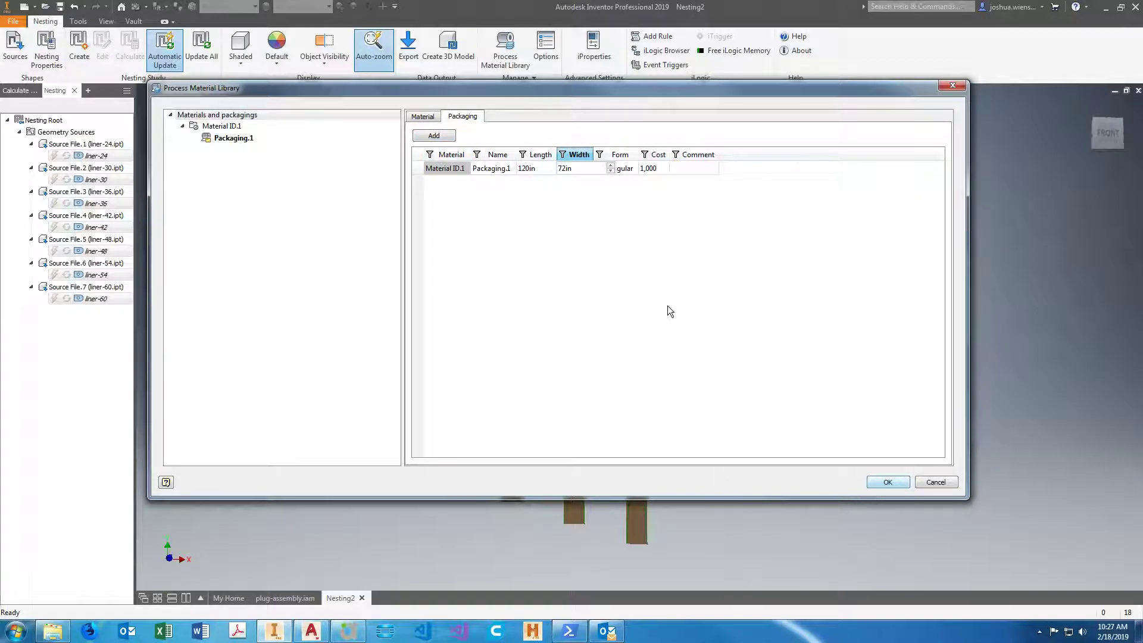
pyautogui.click(537, 154)
pyautogui.click(887, 481)
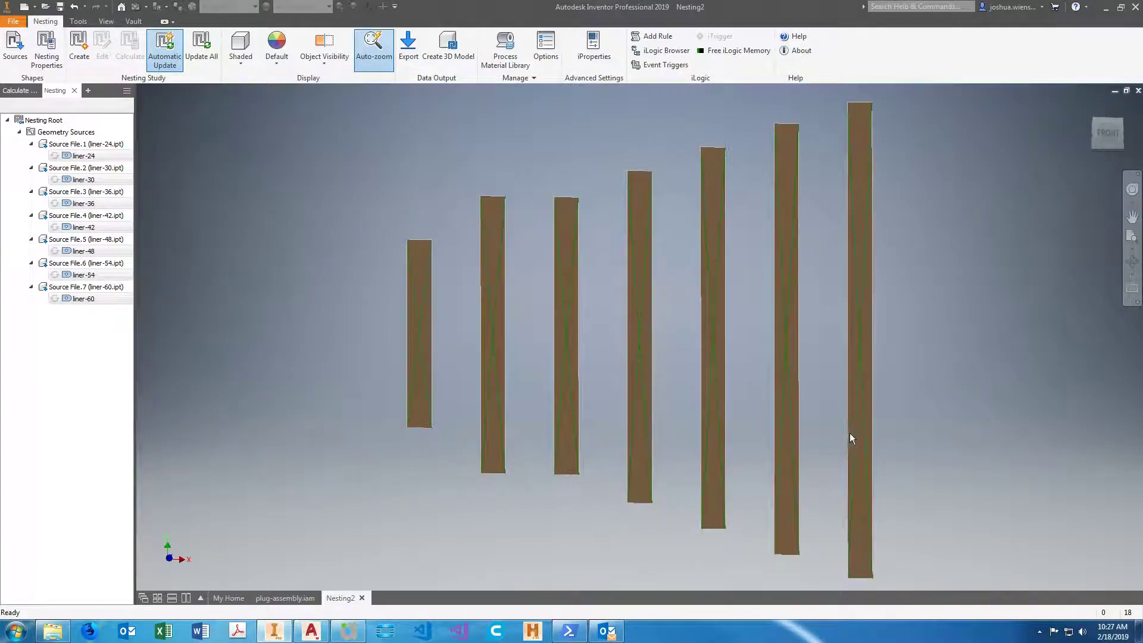
# Examine the display colours and nest layout preview in the nesting options.
pyautogui.scroll(-5, 262, 311)
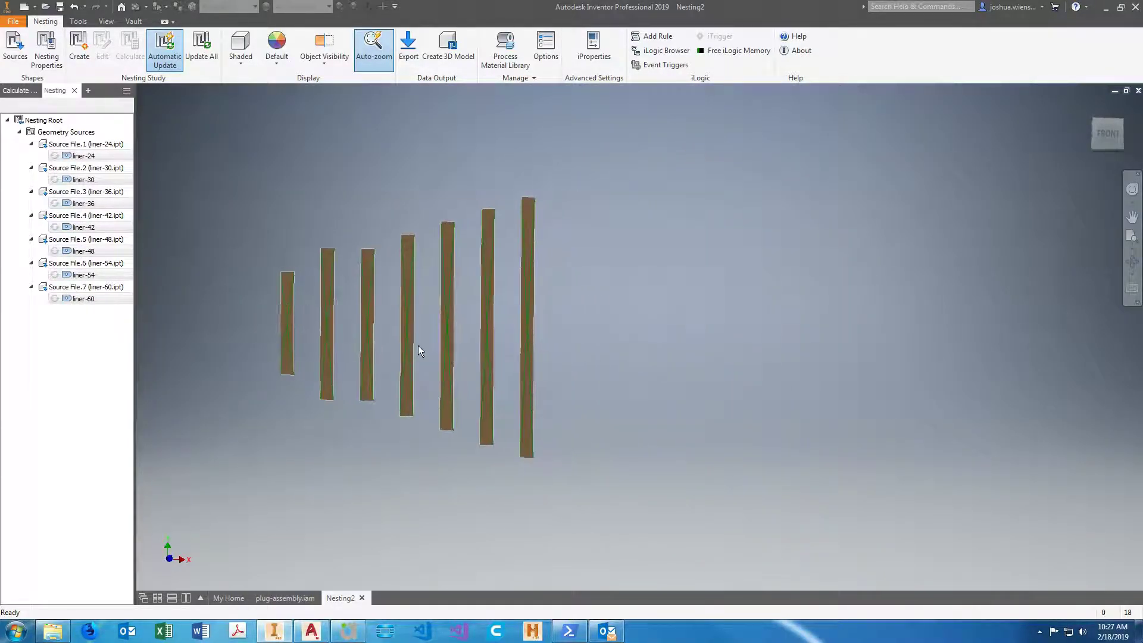
pyautogui.click(546, 49)
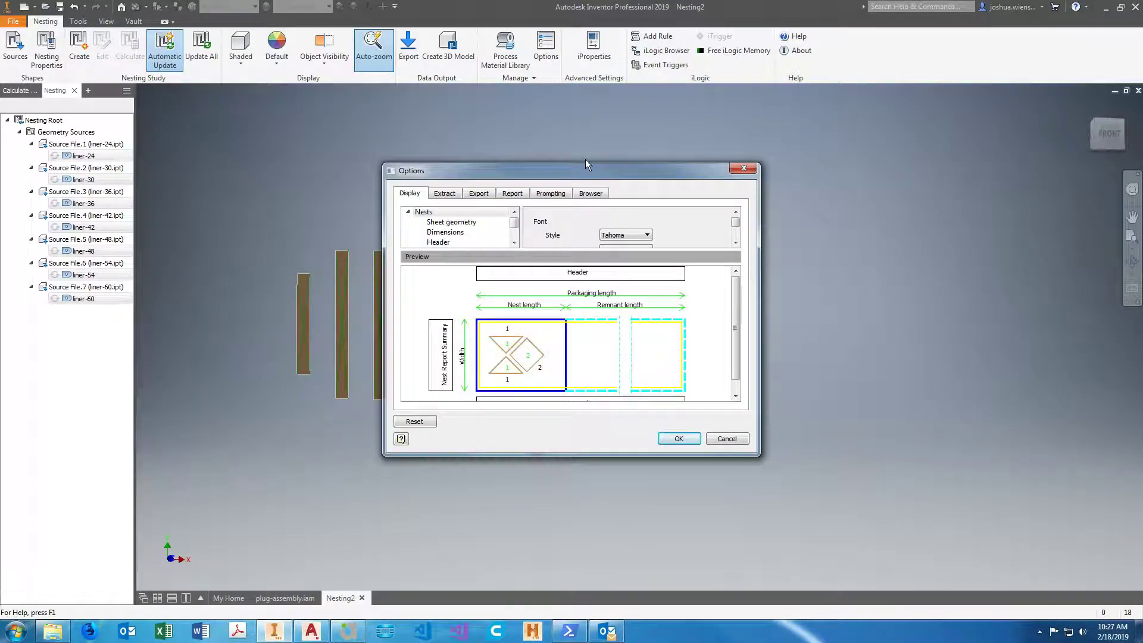
pyautogui.moveTo(552, 170); pyautogui.dragTo(498, 134)
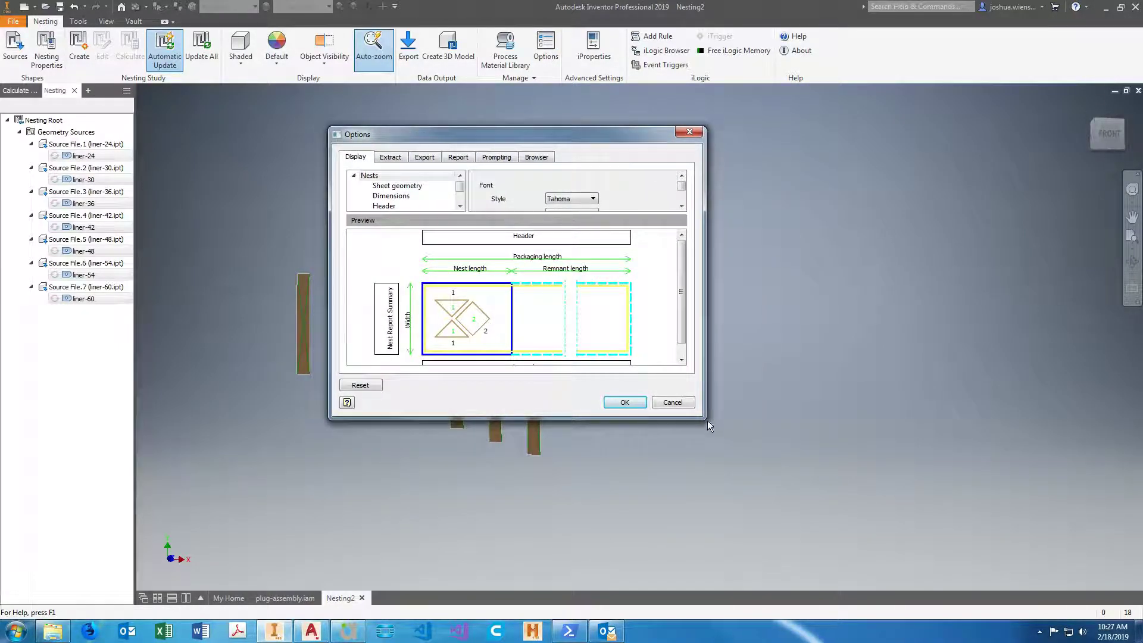
pyautogui.moveTo(704, 418); pyautogui.dragTo(804, 566)
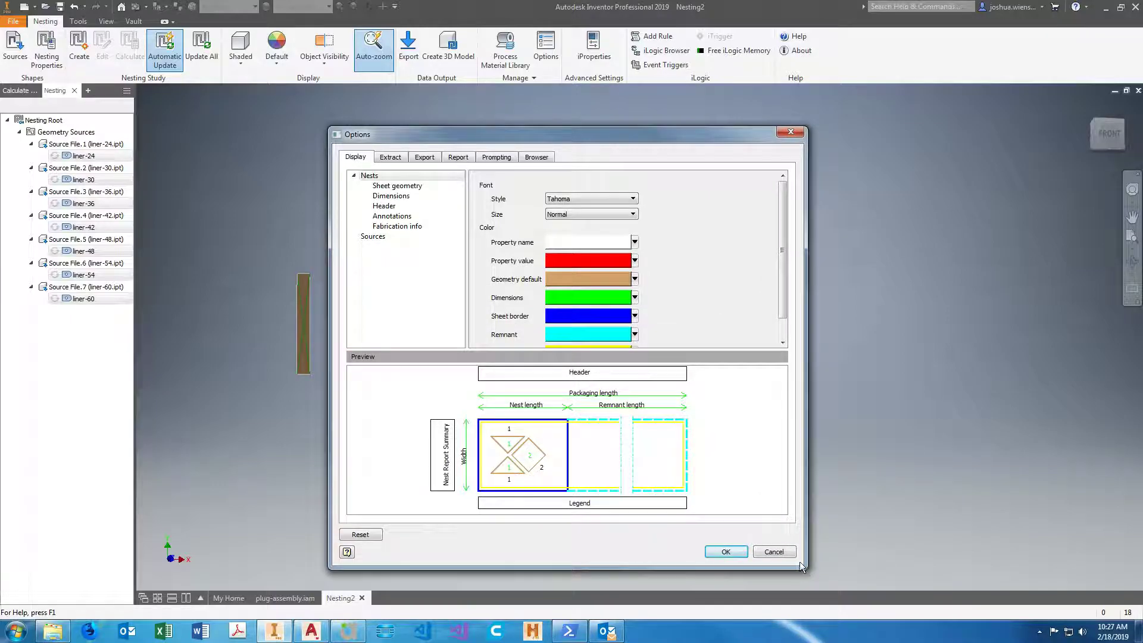
pyautogui.moveTo(553, 131); pyautogui.dragTo(532, 90)
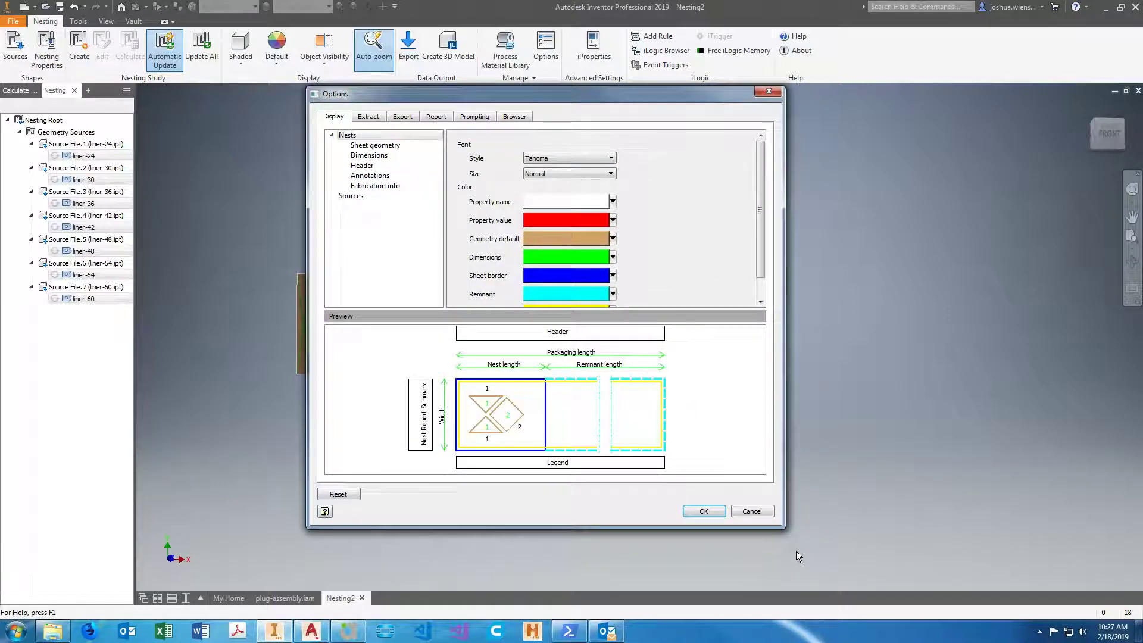
pyautogui.moveTo(784, 528); pyautogui.dragTo(837, 599)
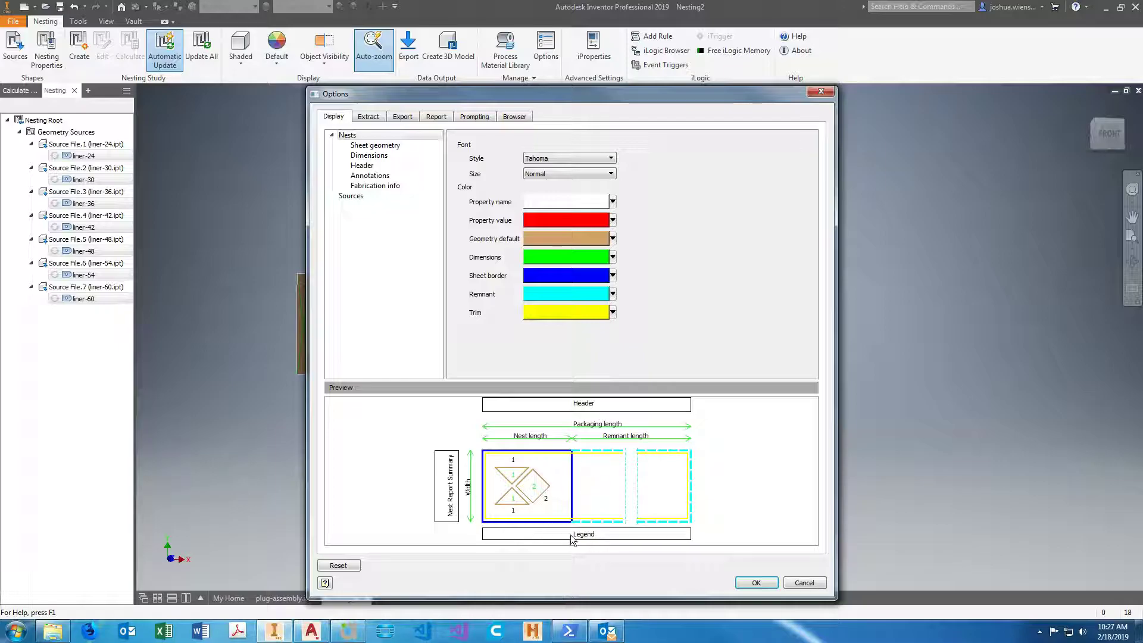
pyautogui.click(754, 584)
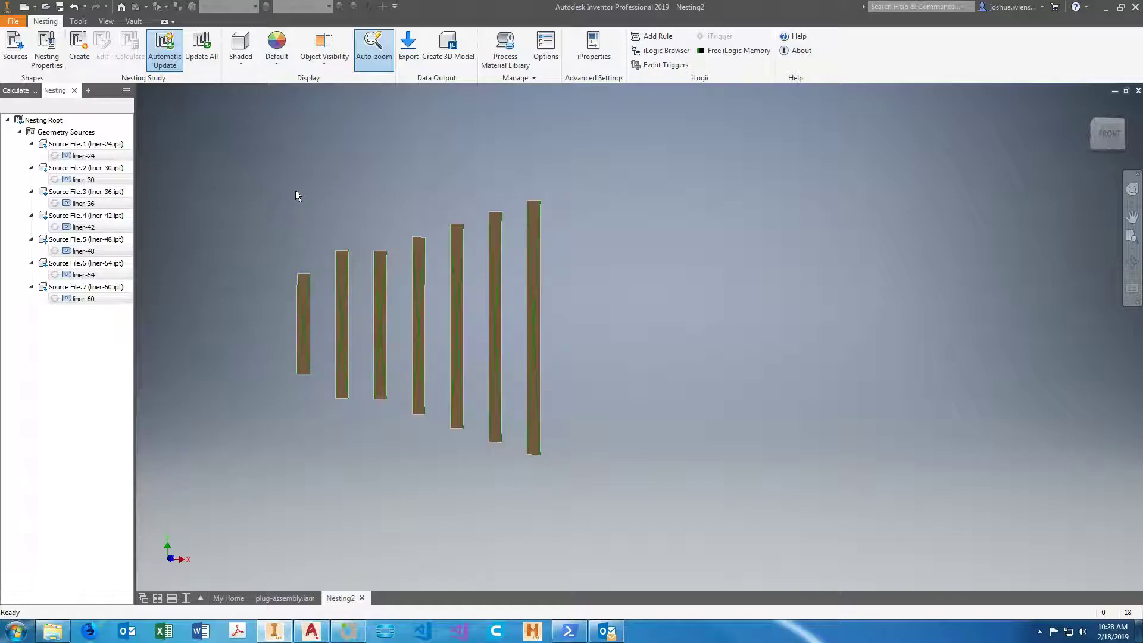
# Set the source quantity of liner-60 to 33 and of liner-54 to 18 in the source nesting properties.
pyautogui.click(47, 51)
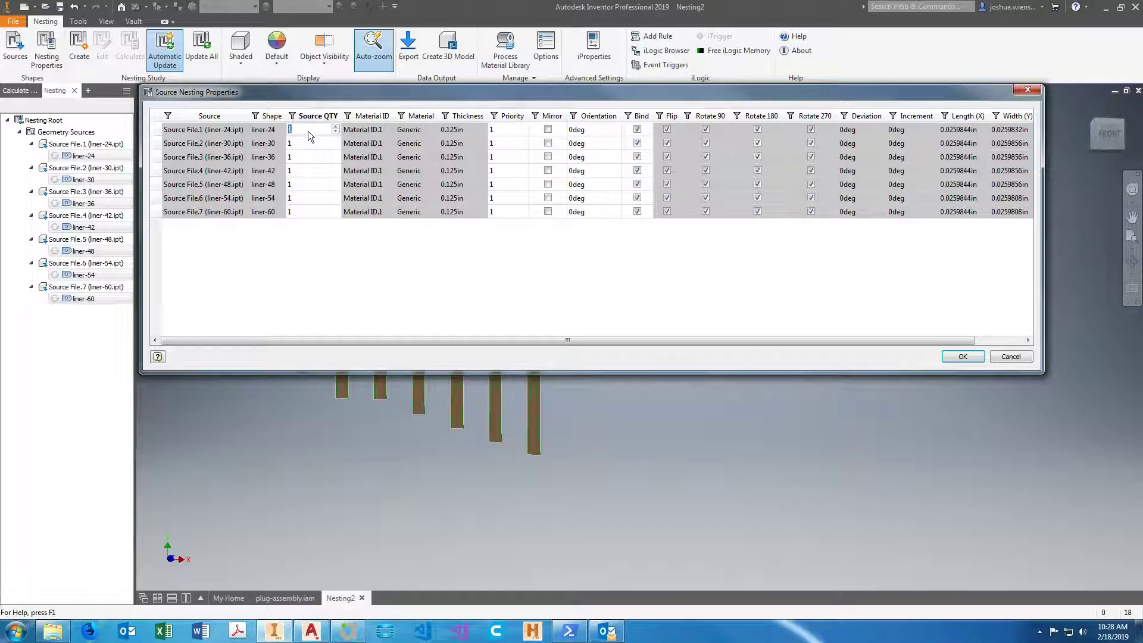
pyautogui.click(320, 633)
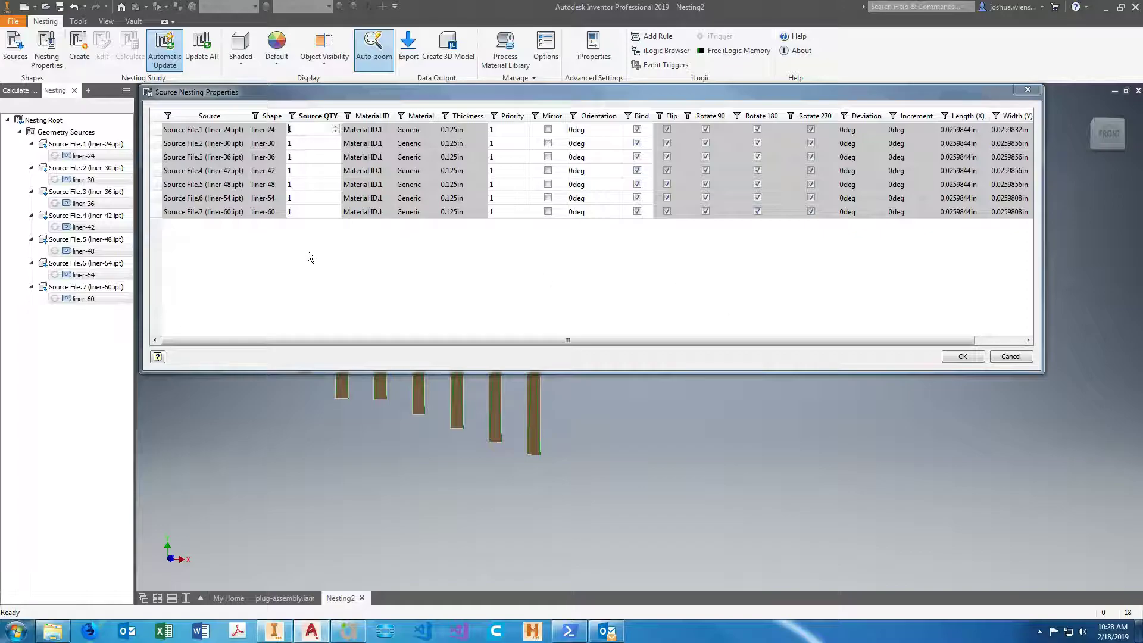
pyautogui.click(303, 211)
pyautogui.write('33')
pyautogui.click(305, 197)
pyautogui.write('18')
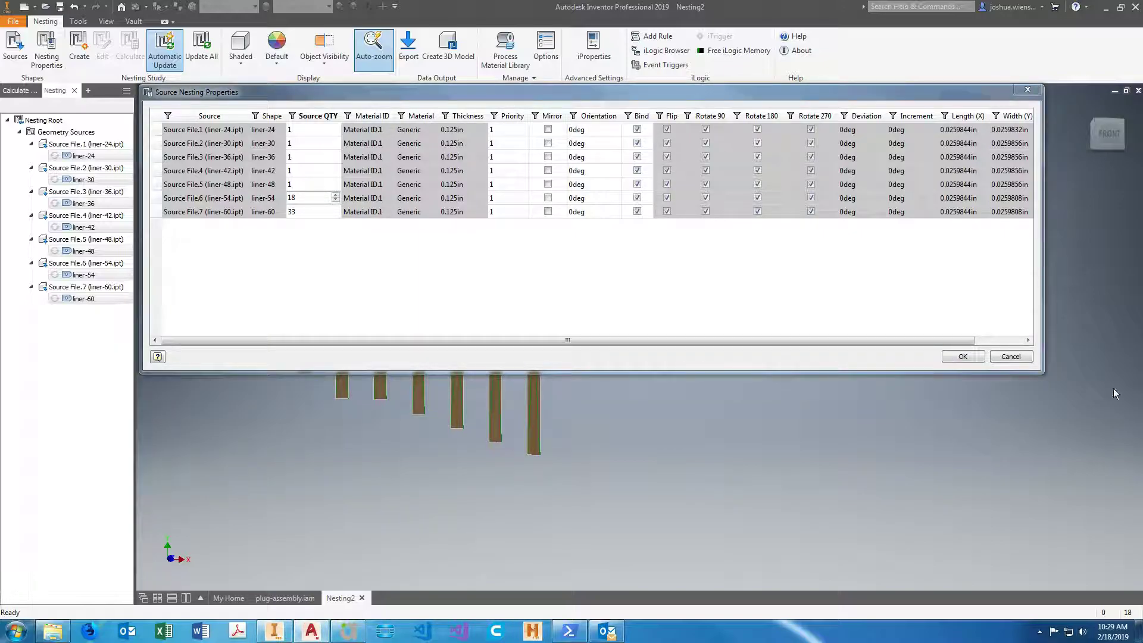
# Set the source quantity of liner-48 to 13 and of liner-42 to 11.
pyautogui.click(301, 184)
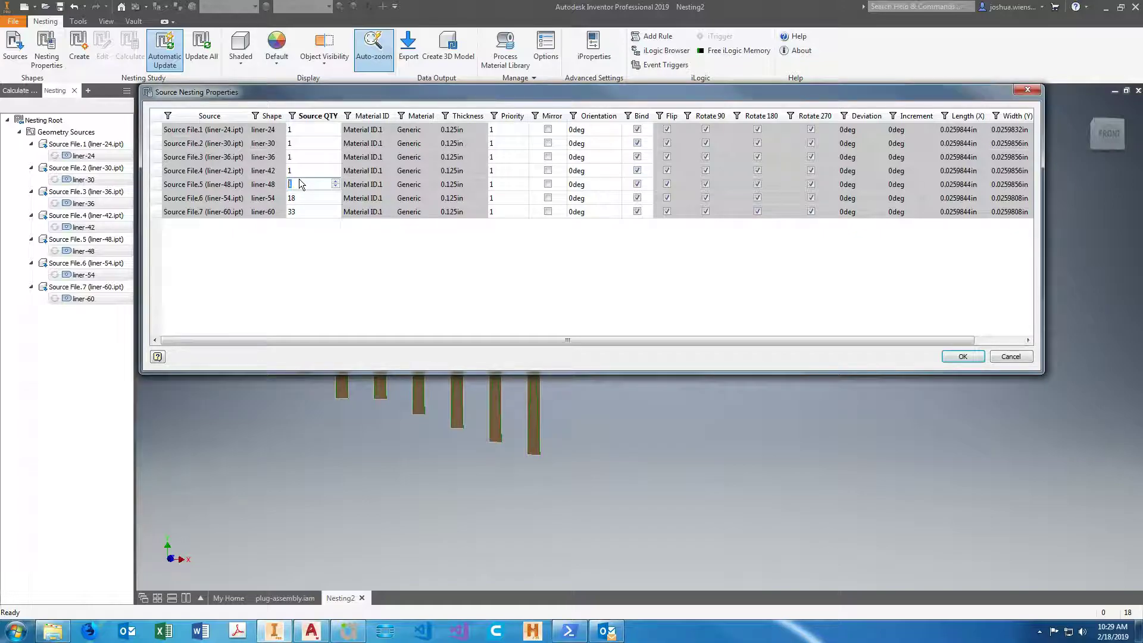
pyautogui.write('13')
pyautogui.click(313, 171)
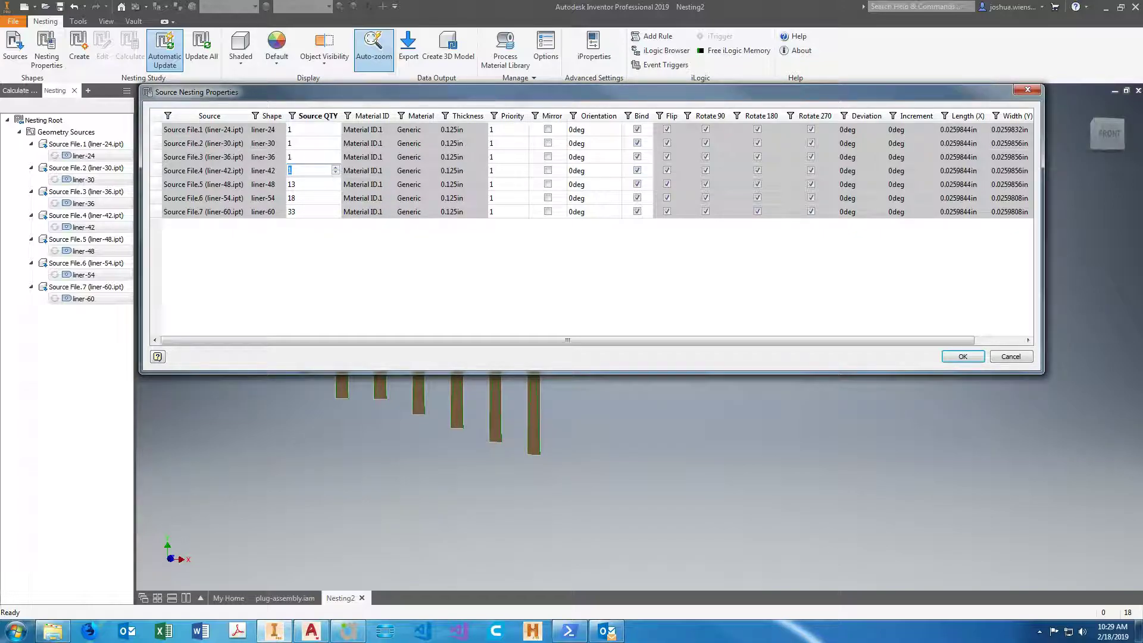
pyautogui.hotkey('alt', 'Tab')
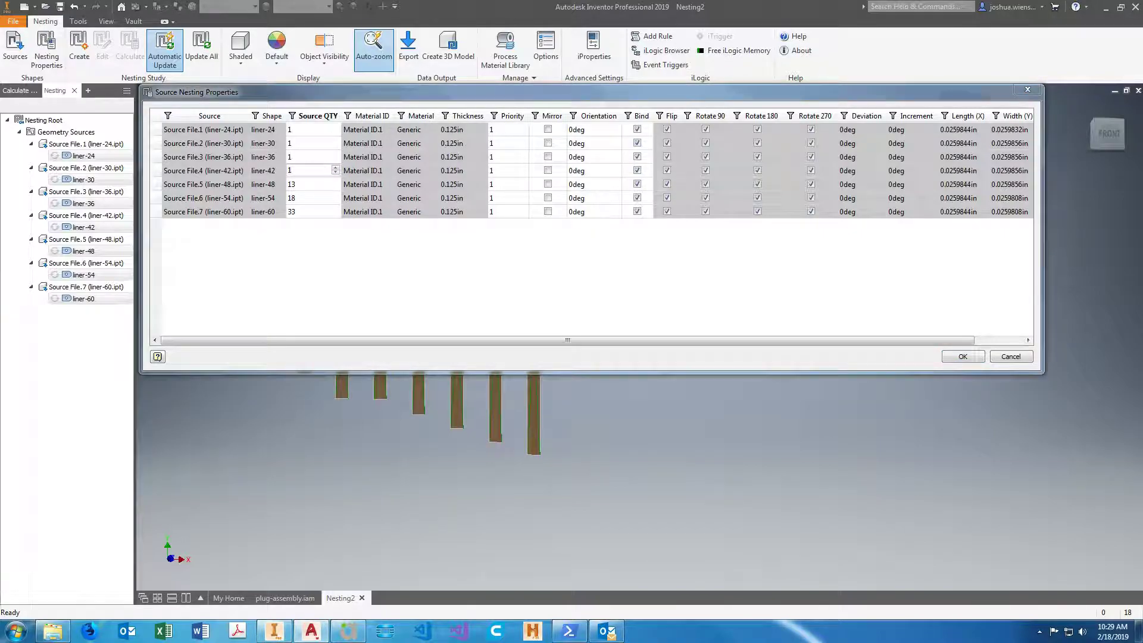
pyautogui.click(306, 171)
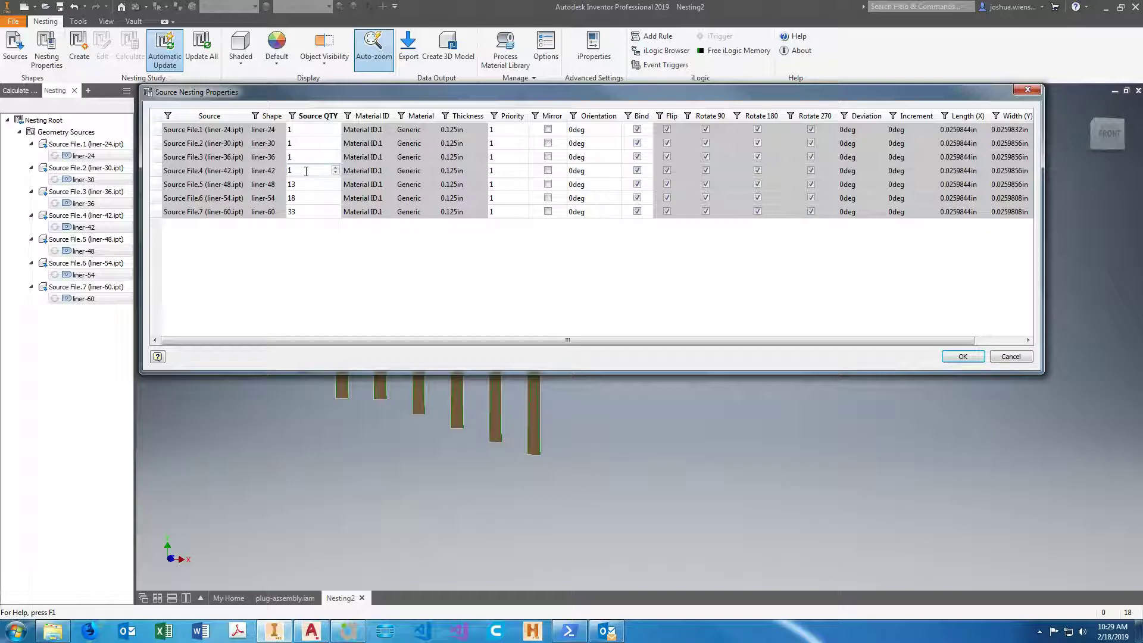
pyautogui.write('1')
# Set the source quantities of liner-36 to 13, liner-30 to 5 and liner-24 to 12.
pyautogui.click(302, 154)
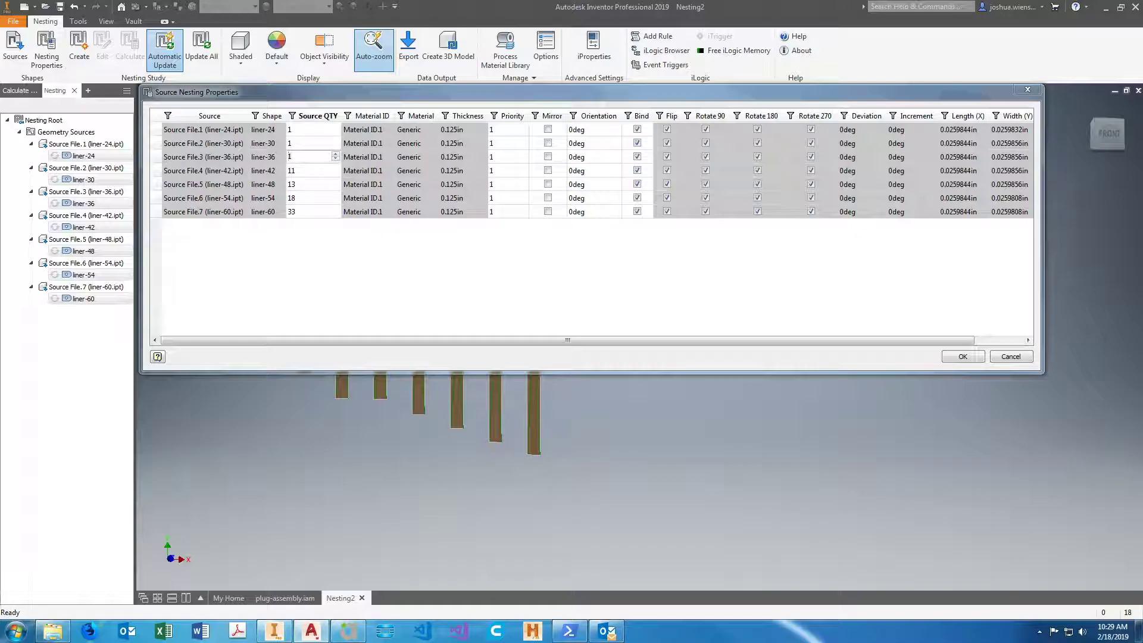
pyautogui.click(307, 156)
pyautogui.doubleClick(309, 143)
pyautogui.write('5')
pyautogui.doubleClick(313, 129)
pyautogui.write('12')
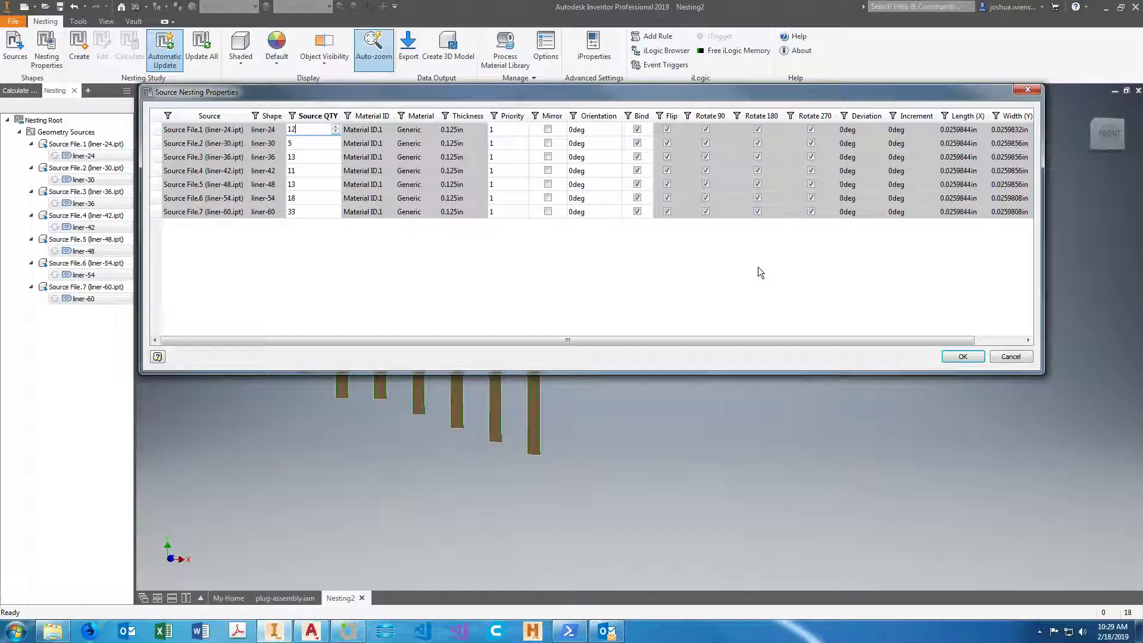
# Check the flip and rotation settings of liner-24 and accept the source nesting properties.
pyautogui.moveTo(800, 344); pyautogui.dragTo(716, 334)
pyautogui.click(667, 130)
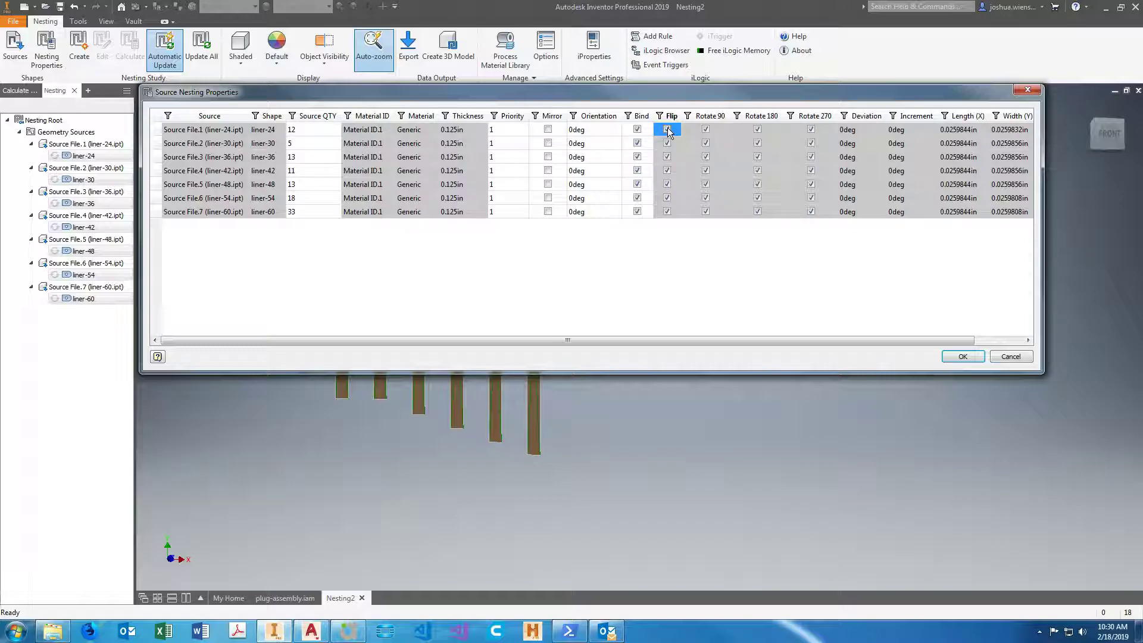
pyautogui.click(811, 130)
pyautogui.click(758, 130)
pyautogui.click(708, 130)
pyautogui.click(802, 132)
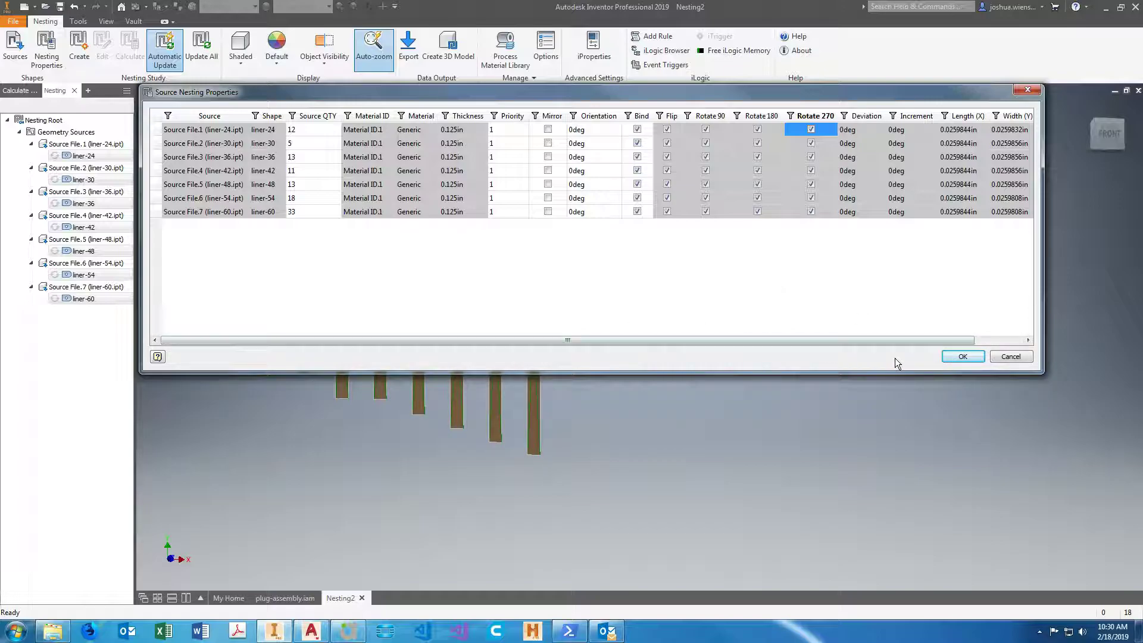
pyautogui.click(971, 357)
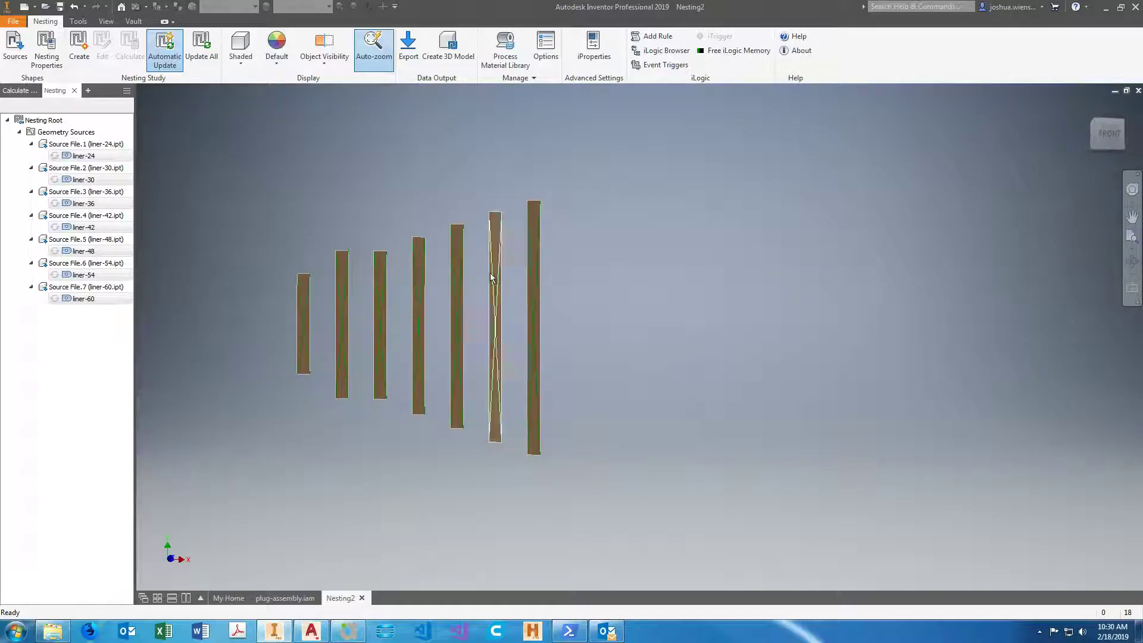
# Create a nesting study of all seven liner shapes on Packaging.1 with the corner position set to Upper right.
pyautogui.click(79, 53)
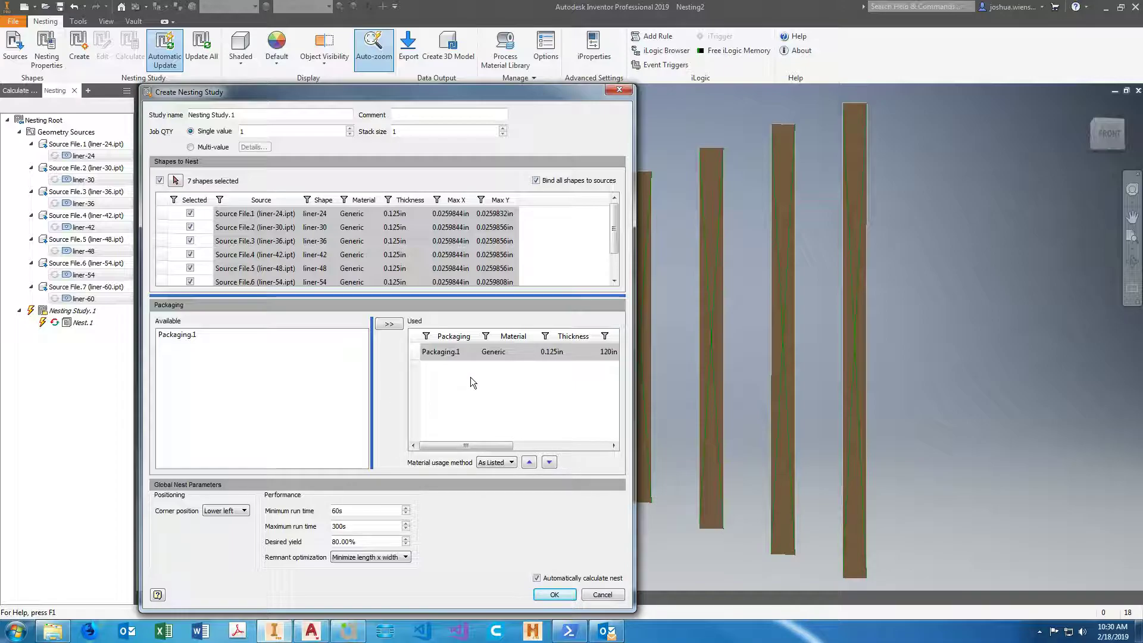
pyautogui.click(613, 280)
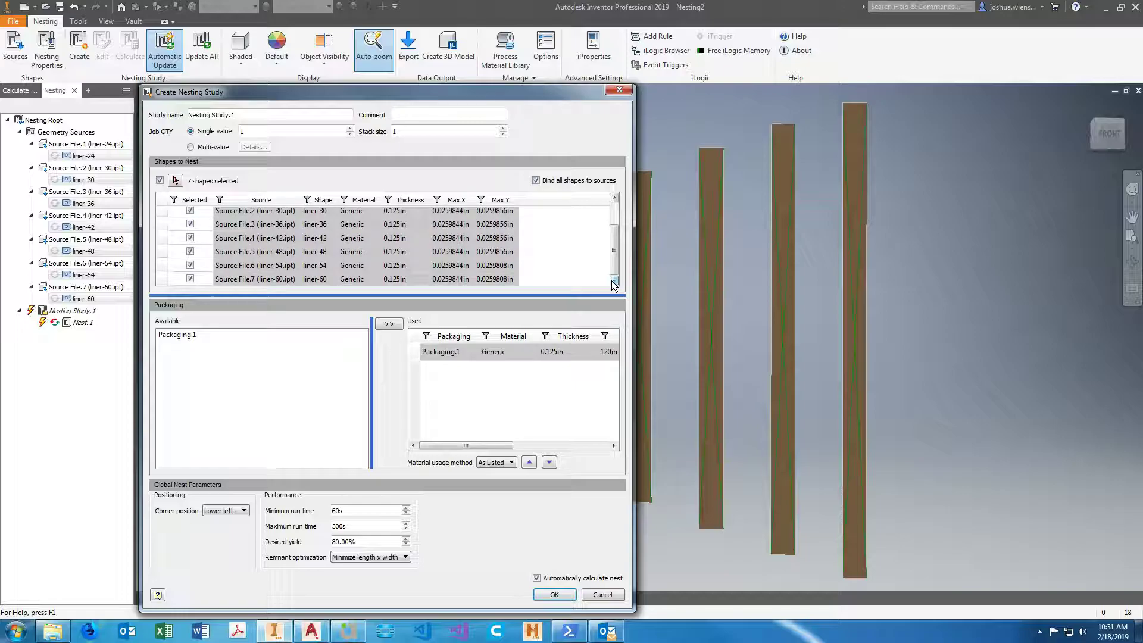
pyautogui.click(197, 336)
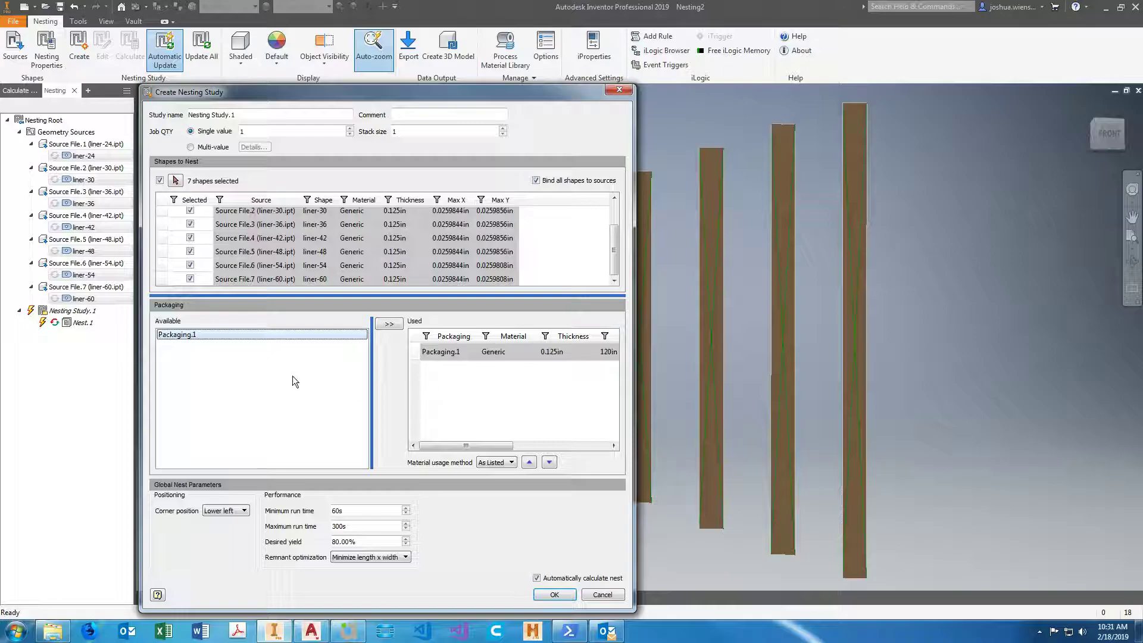
pyautogui.moveTo(614, 241)
pyautogui.mouseDown()
pyautogui.moveTo(612, 224)
pyautogui.moveTo(609, 261)
pyautogui.mouseUp()
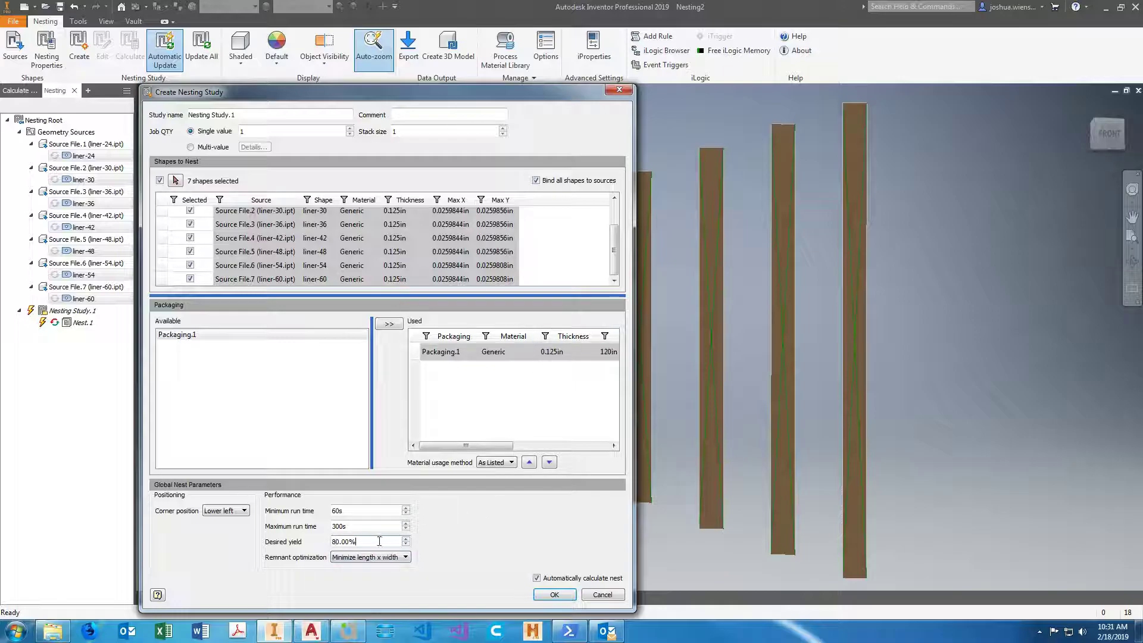
pyautogui.moveTo(362, 541); pyautogui.dragTo(332, 542)
pyautogui.click(358, 542)
pyautogui.click(368, 543)
pyautogui.click(242, 512)
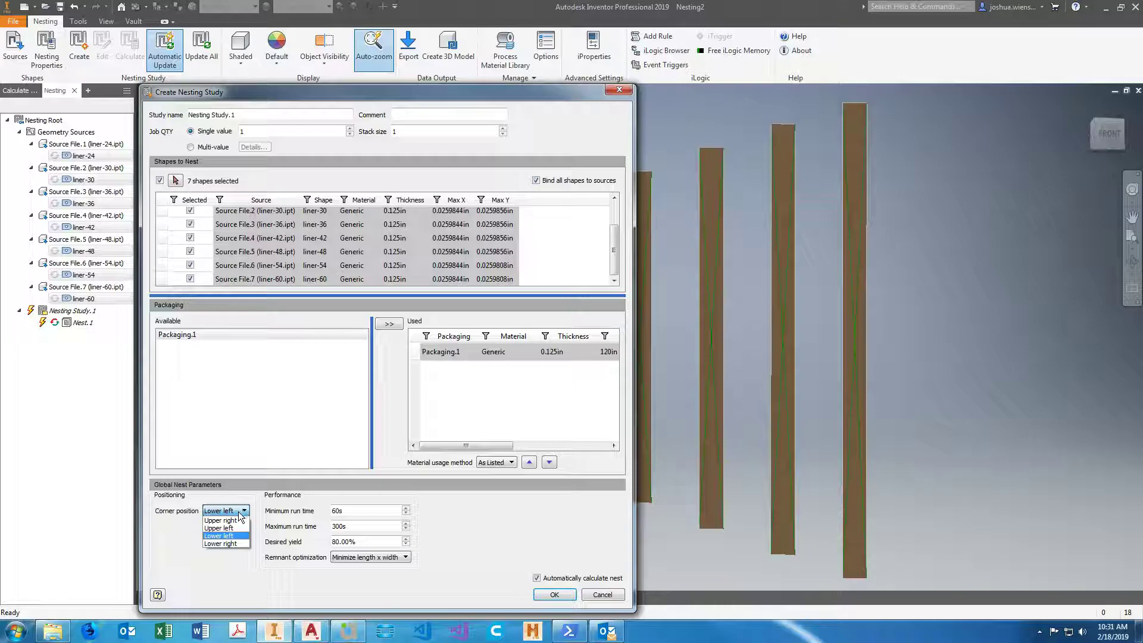
pyautogui.click(241, 521)
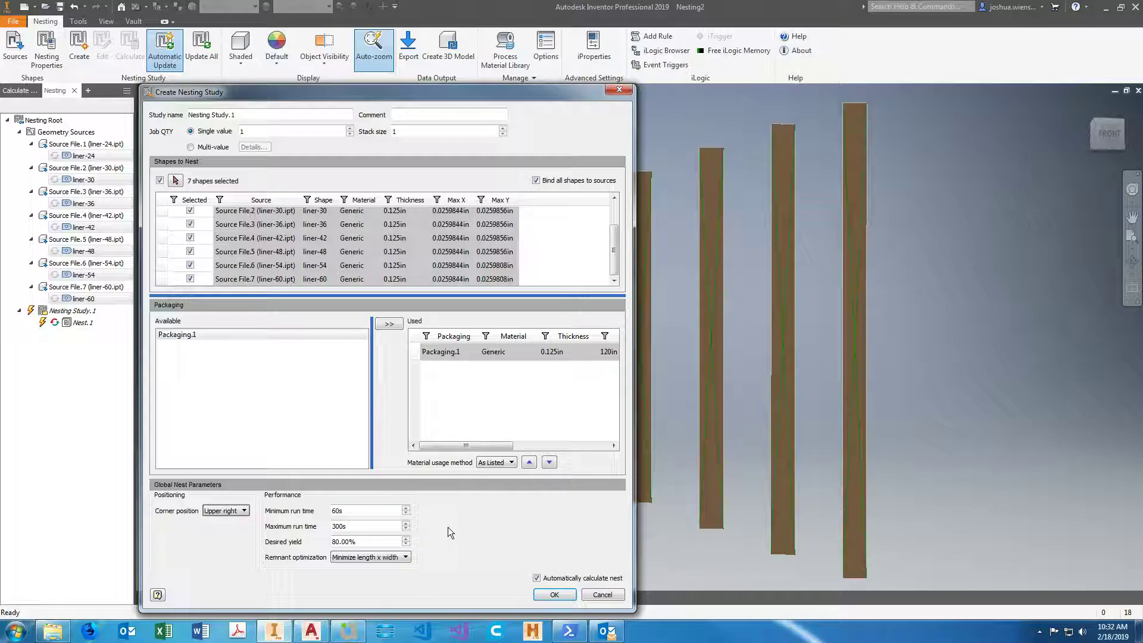
pyautogui.click(548, 596)
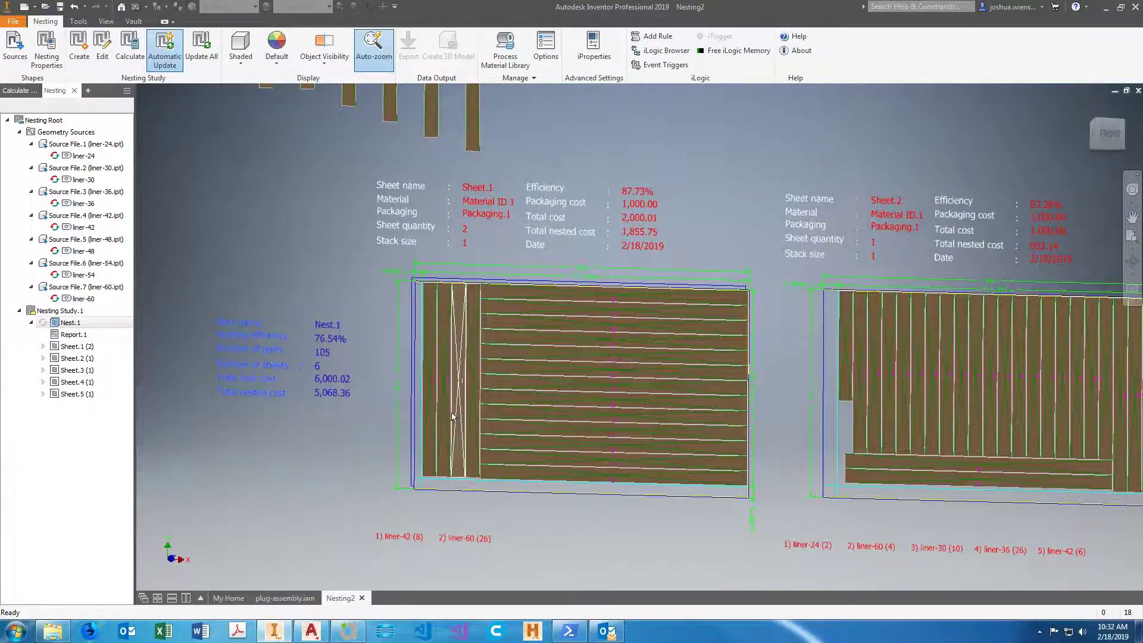
# Examine the gaps between the nested parts on Sheet.1 and review the nesting options and source nesting properties.
pyautogui.scroll(5, 480, 294)
pyautogui.scroll(3, 478, 290)
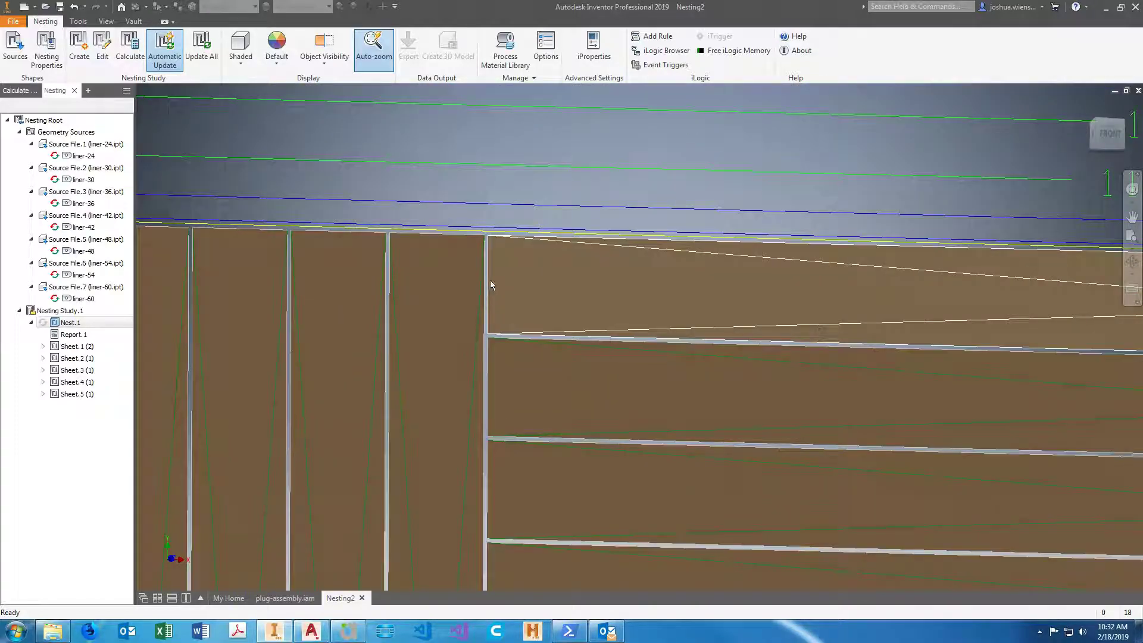
pyautogui.scroll(3, 488, 283)
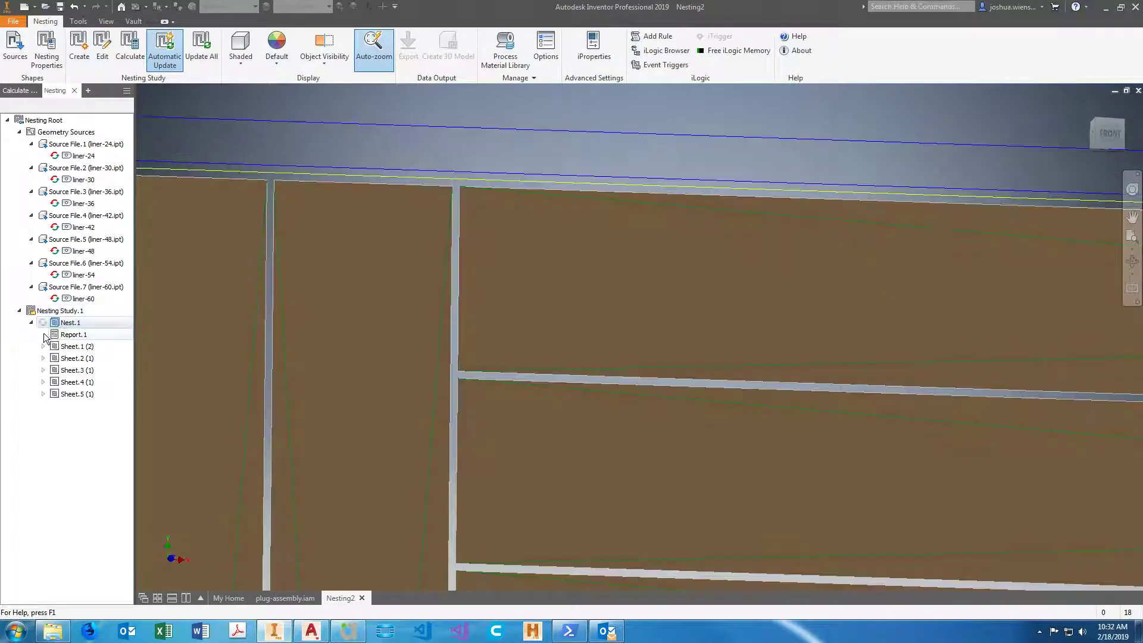
pyautogui.doubleClick(64, 321)
pyautogui.click(545, 48)
pyautogui.click(826, 94)
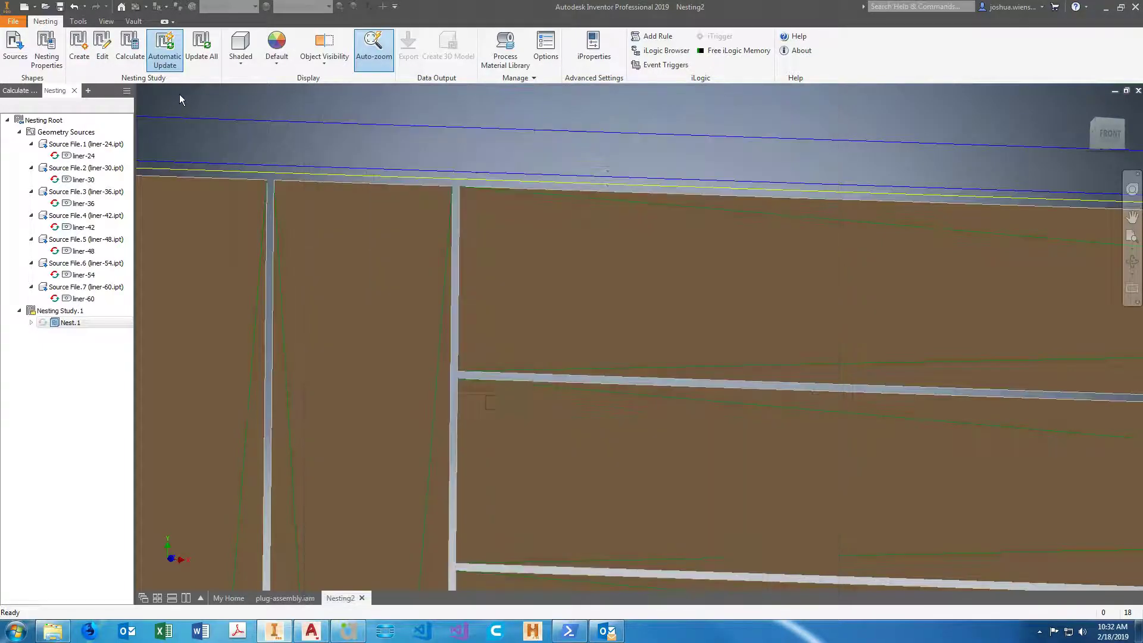
pyautogui.click(46, 48)
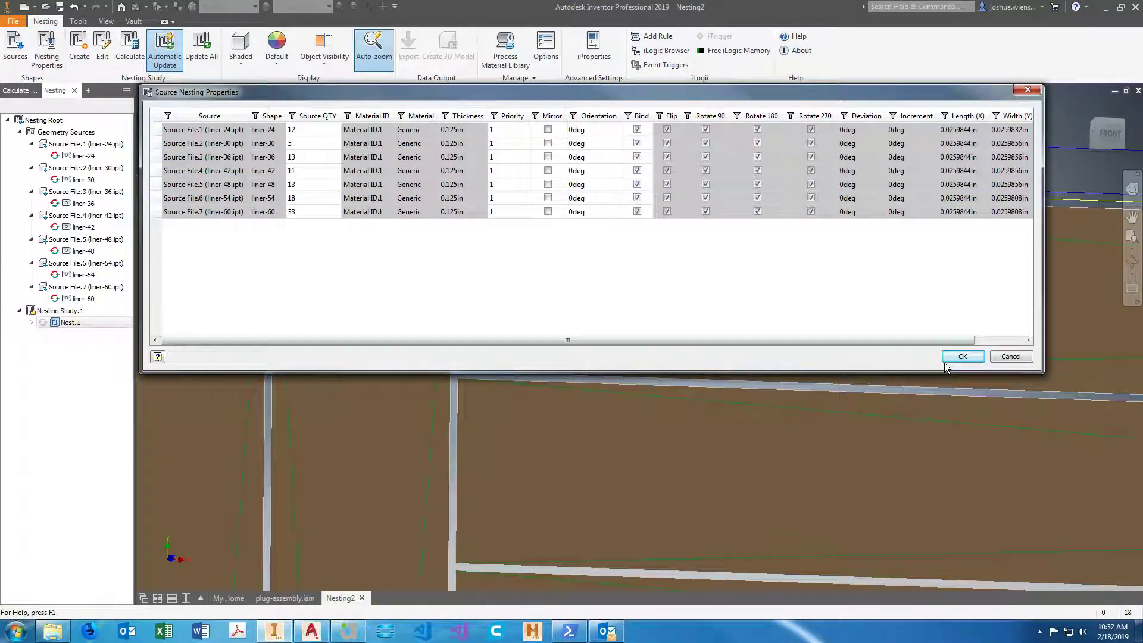
pyautogui.click(959, 356)
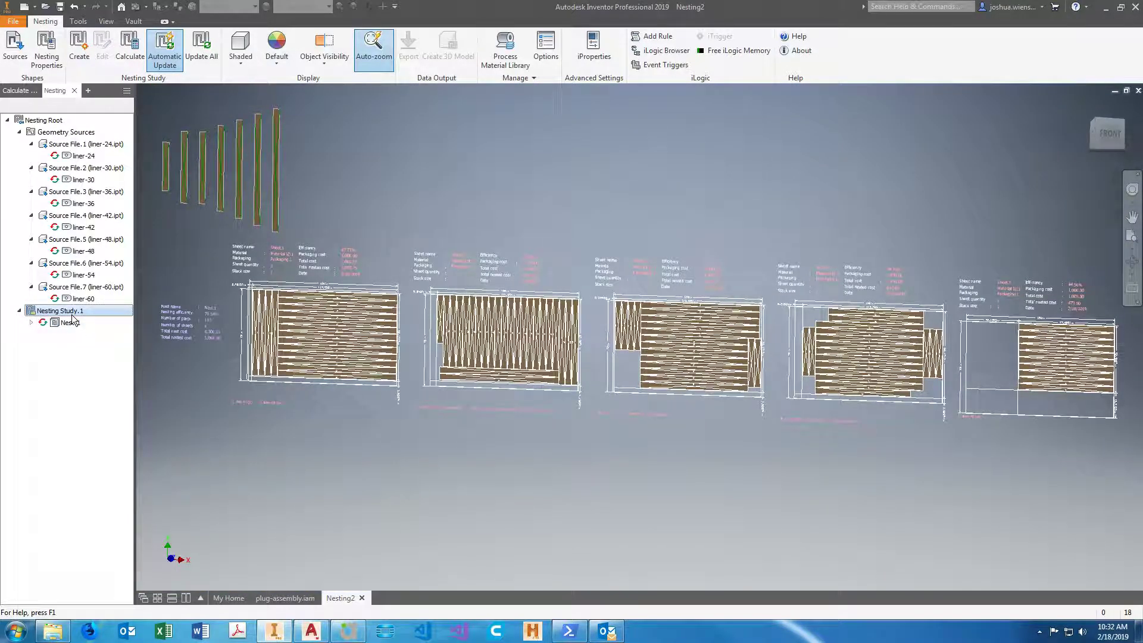
pyautogui.click(31, 322)
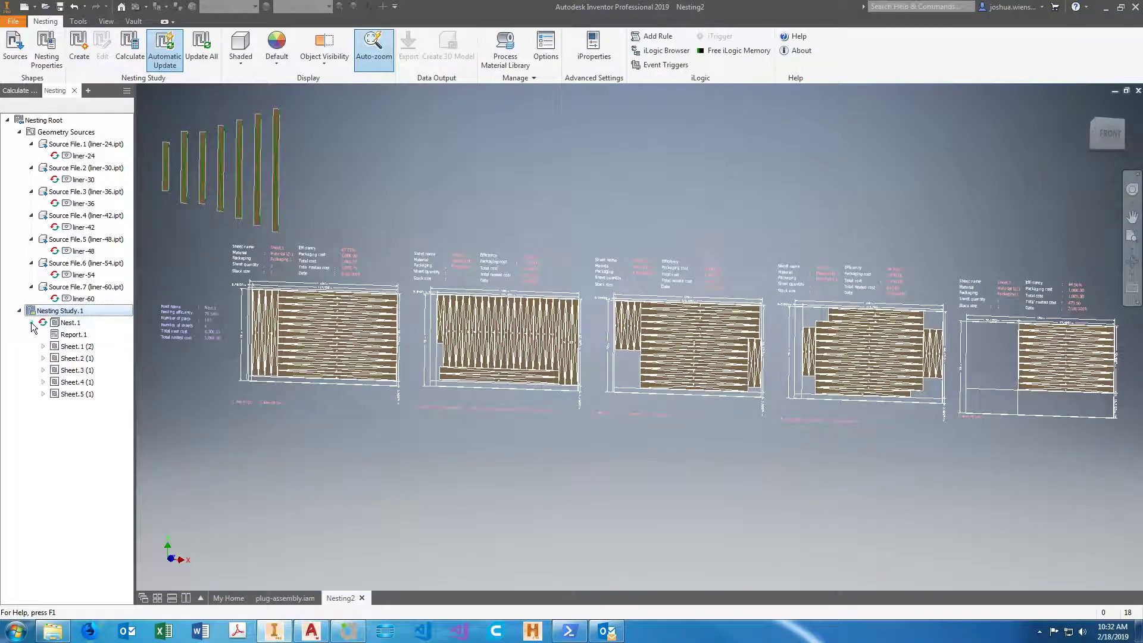
pyautogui.click(31, 322)
pyautogui.rightClick(70, 322)
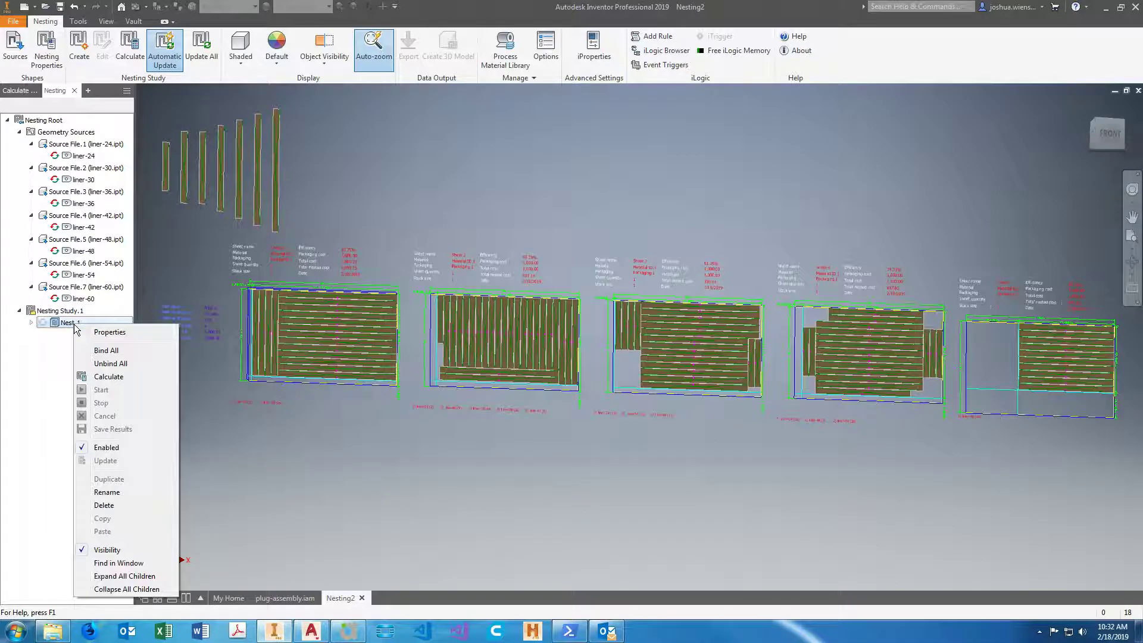
pyautogui.click(57, 312)
pyautogui.rightClick(57, 312)
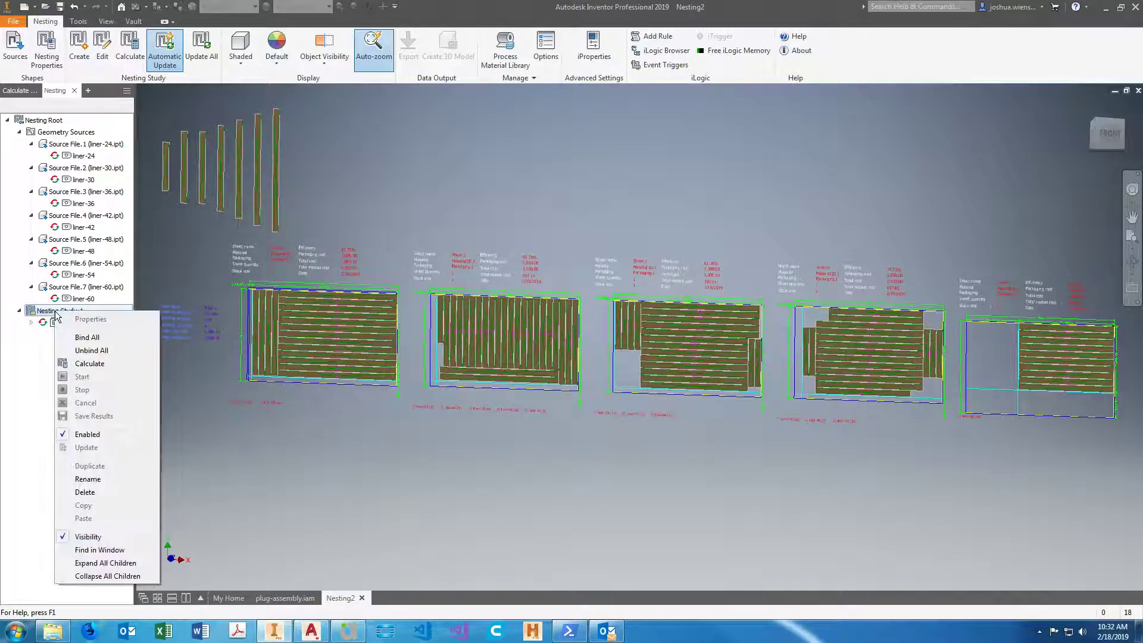
pyautogui.click(79, 322)
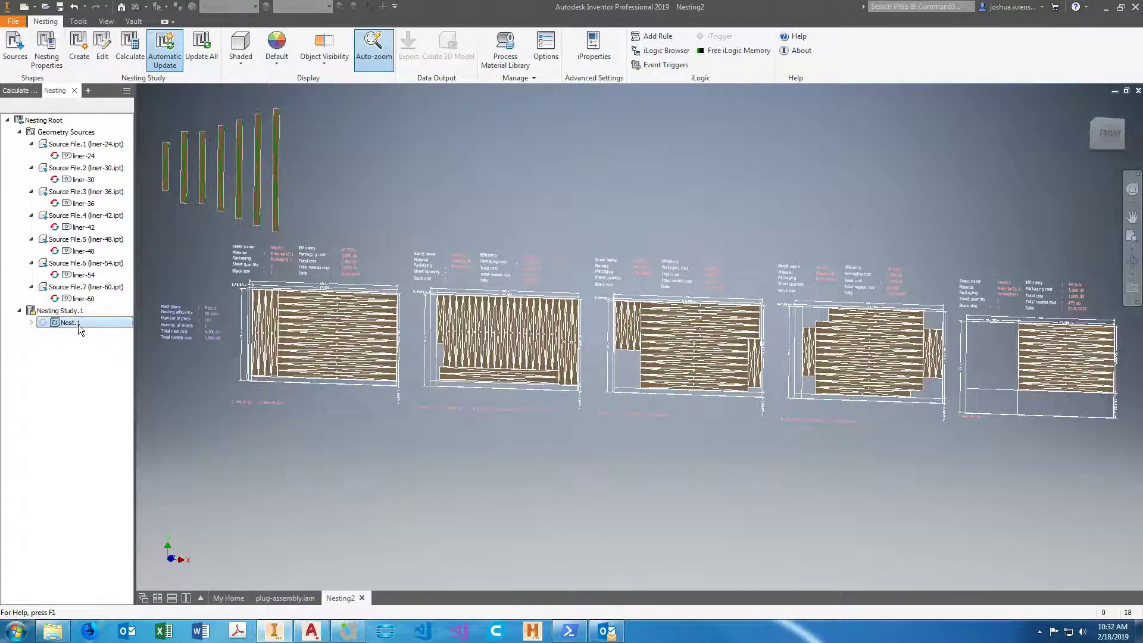
# Set the item separation of Nest.1 to 9 in and recalculate the nest.
pyautogui.rightClick(78, 323)
pyautogui.click(130, 334)
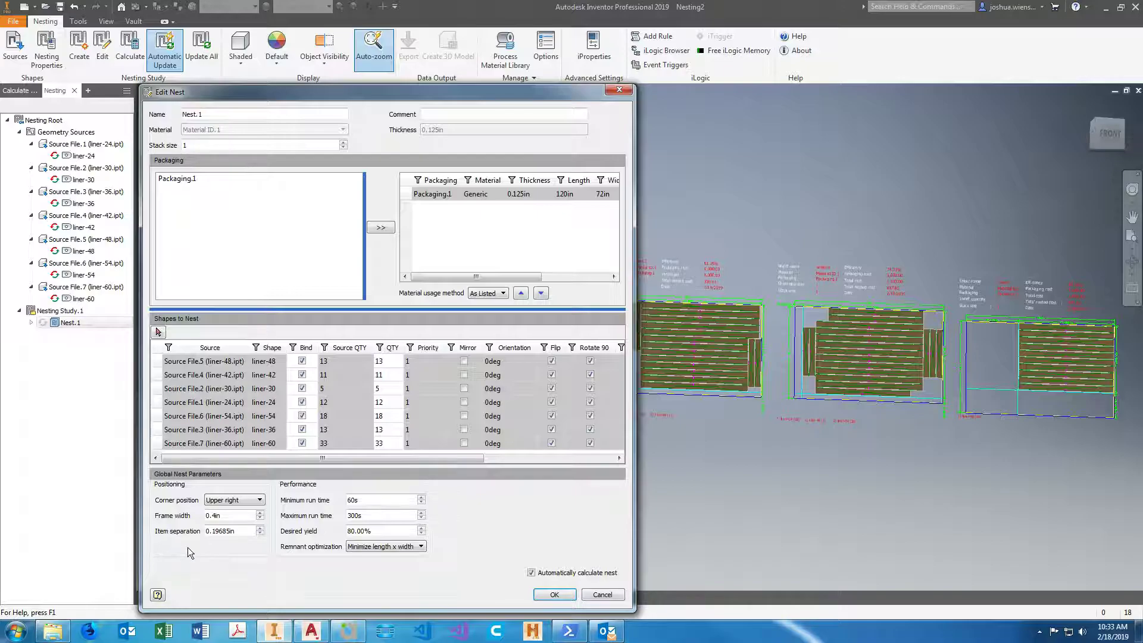
pyautogui.rightClick(226, 516)
pyautogui.press('Escape')
pyautogui.click(227, 530)
pyautogui.press('BackSpace')
pyautogui.press('BackSpace')
pyautogui.write('9/')
pyautogui.press('Return')
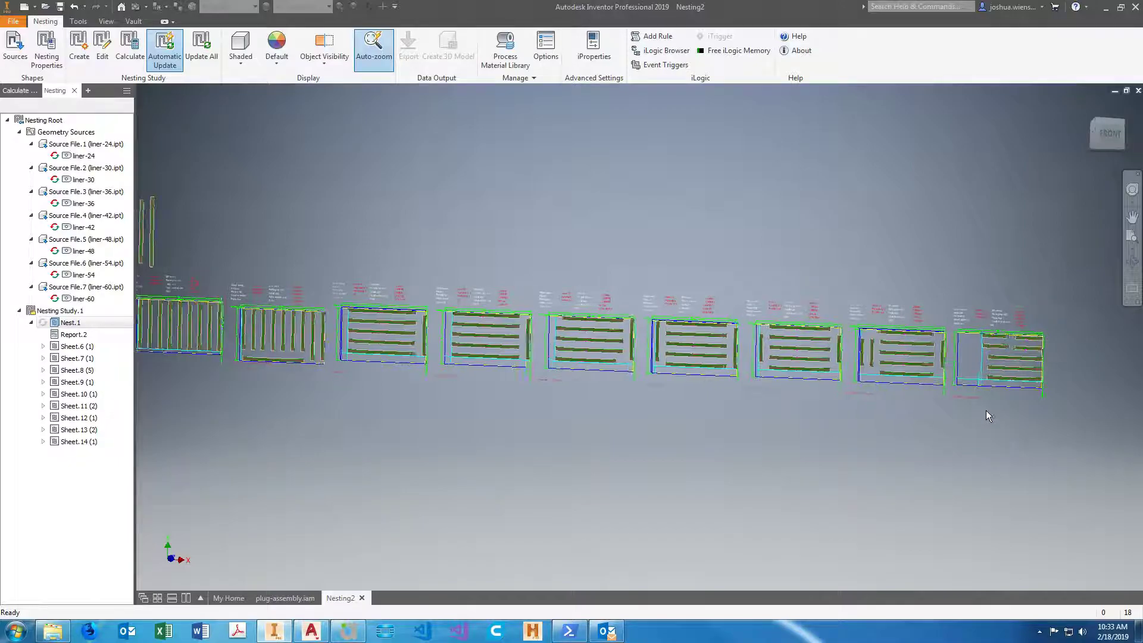
# Inspect the spacing on the first sheets, replace the 9 in item separation of Nest.1 with a much smaller value and recalculate the nest.
pyautogui.scroll(-3, 985, 410)
pyautogui.scroll(7, 665, 403)
pyautogui.scroll(4, 582, 451)
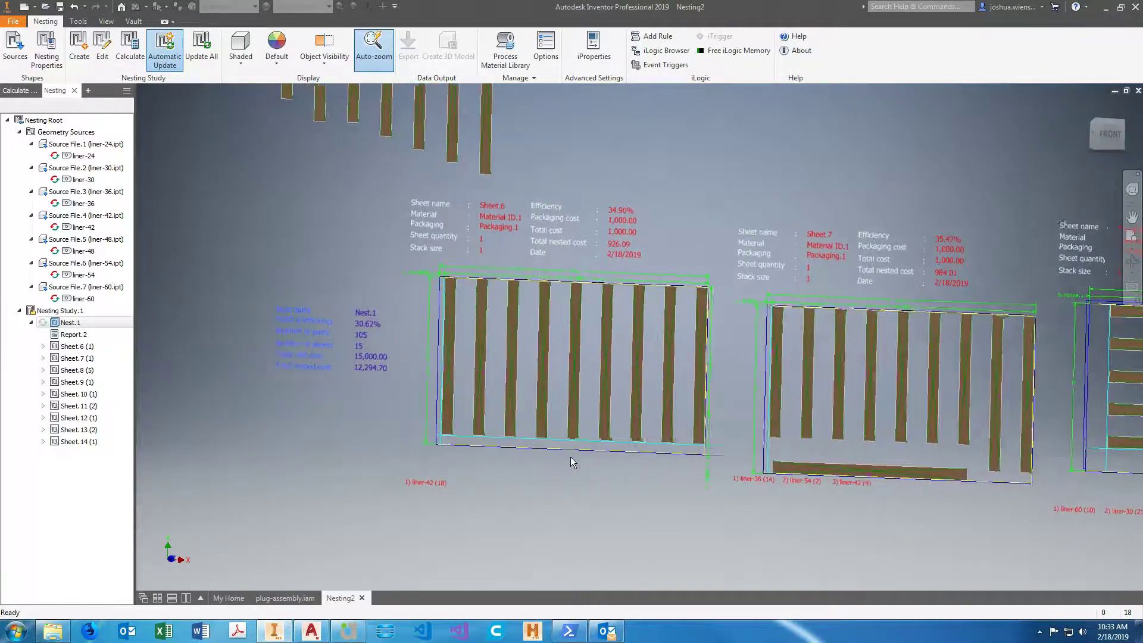
pyautogui.scroll(4, 570, 458)
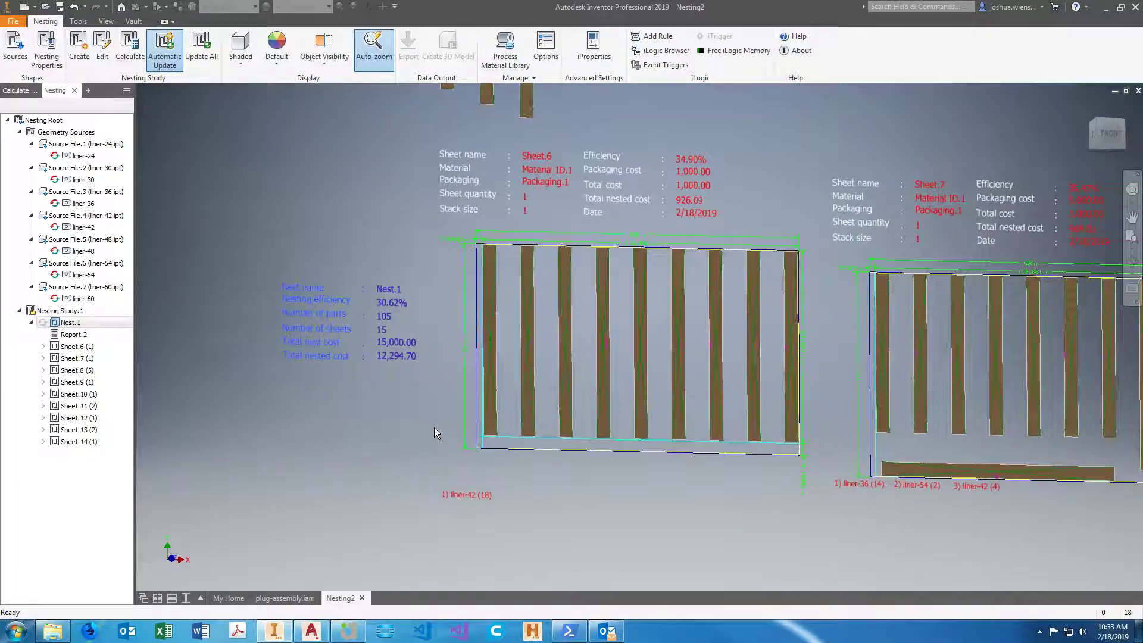
pyautogui.rightClick(69, 323)
pyautogui.click(104, 330)
pyautogui.click(224, 531)
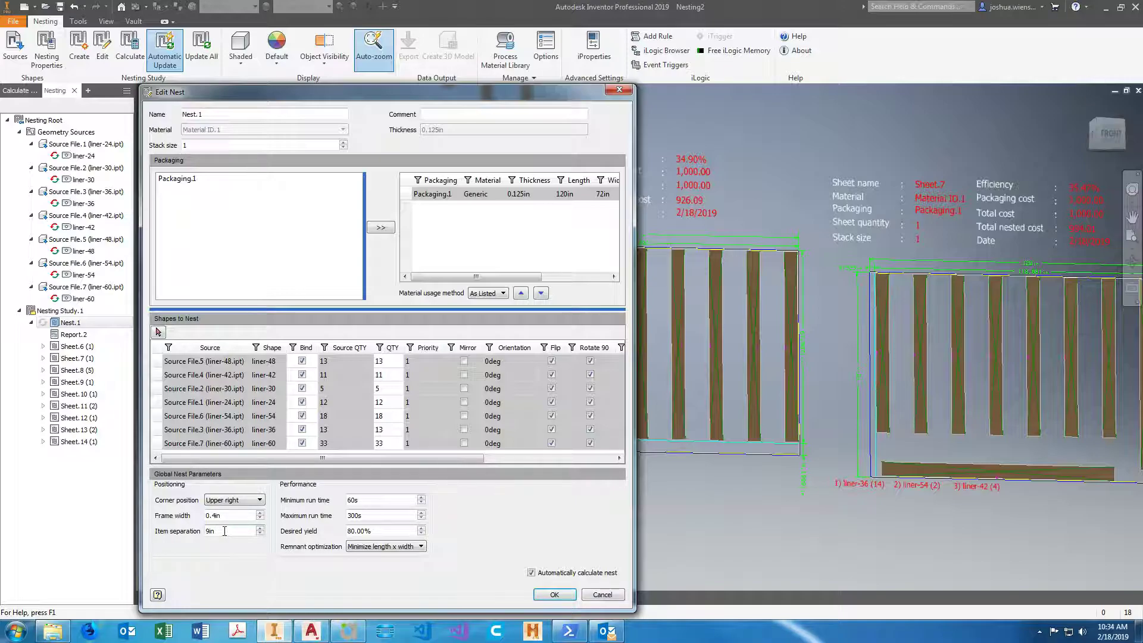
pyautogui.press('BackSpace')
pyautogui.click(542, 595)
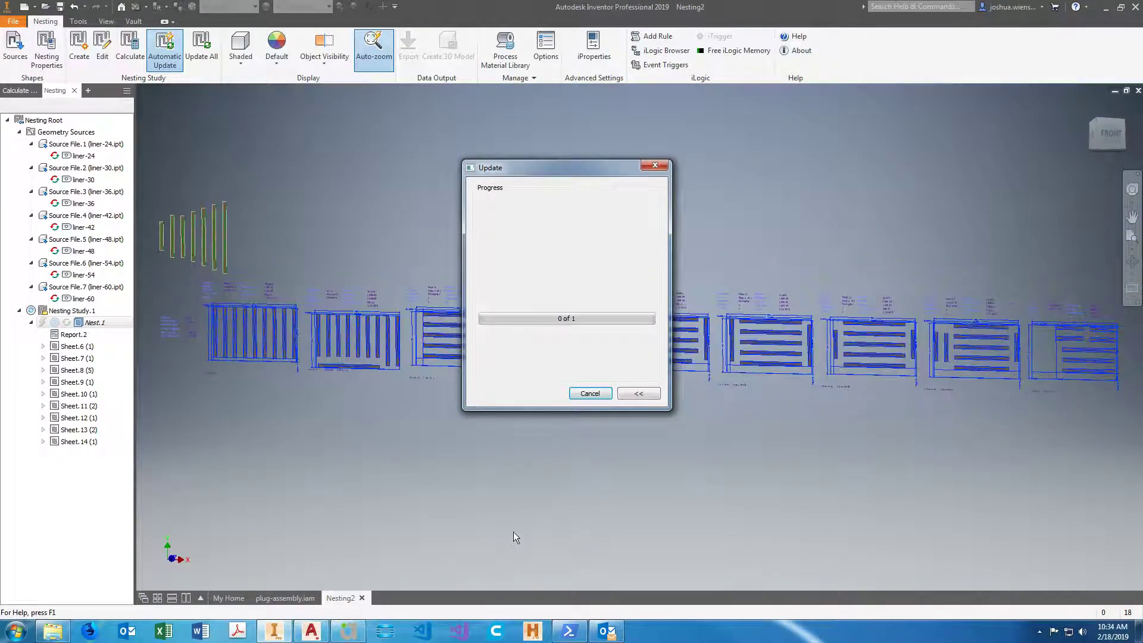
# Check the part gaps on the first sheet, enter a wider decimal item separation for Nest.1 and recalculate the nest.
pyautogui.doubleClick(120, 399)
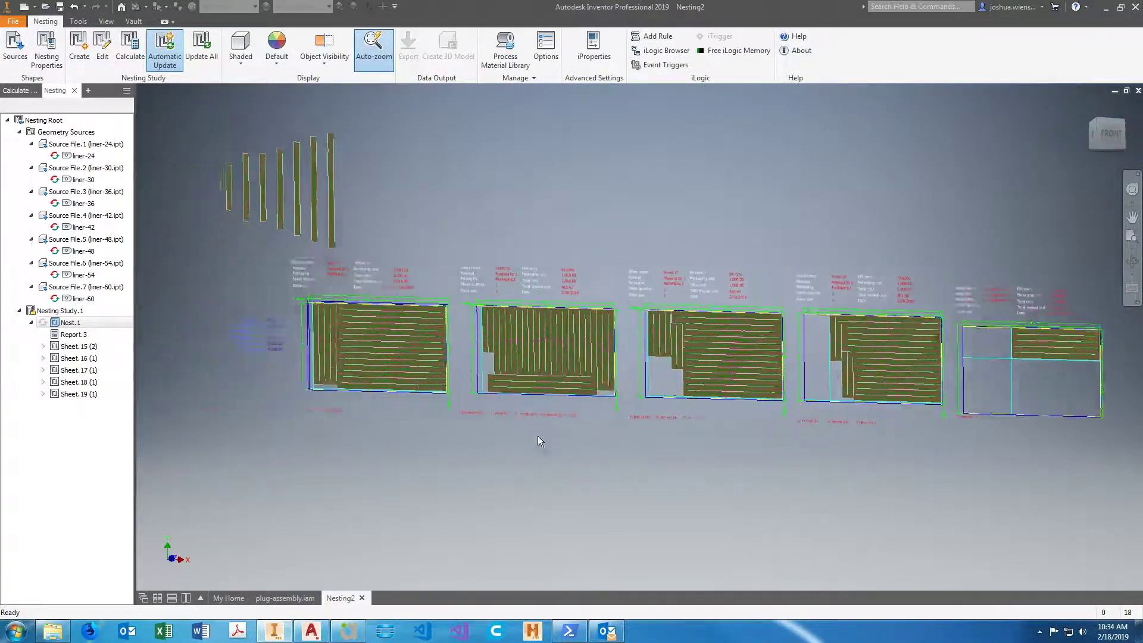
pyautogui.scroll(4, 453, 355)
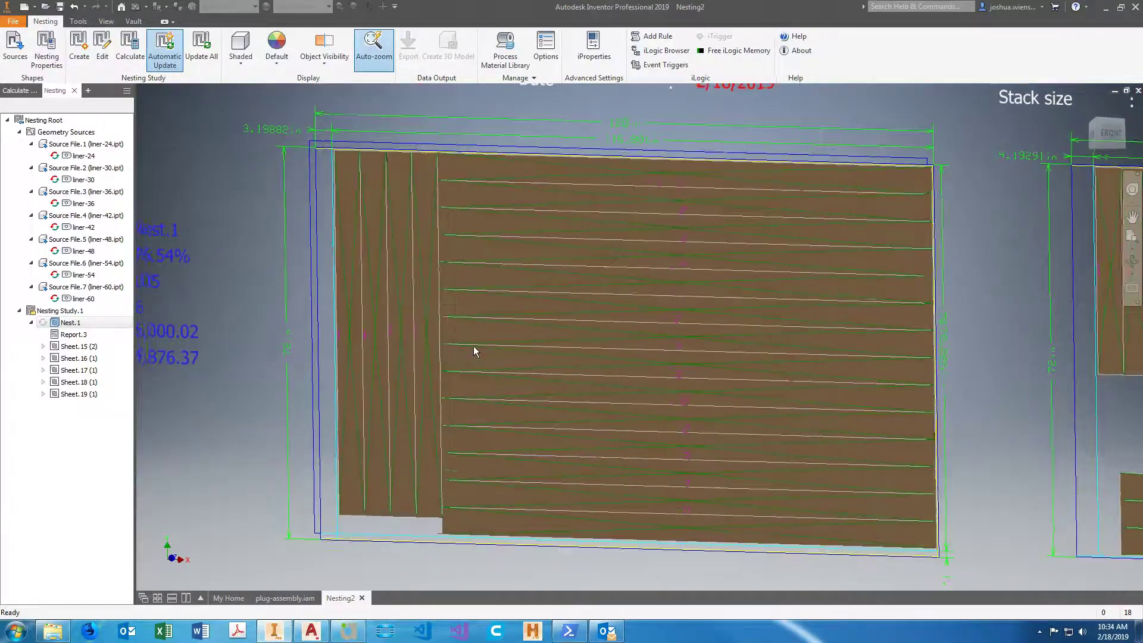
pyautogui.scroll(3, 451, 166)
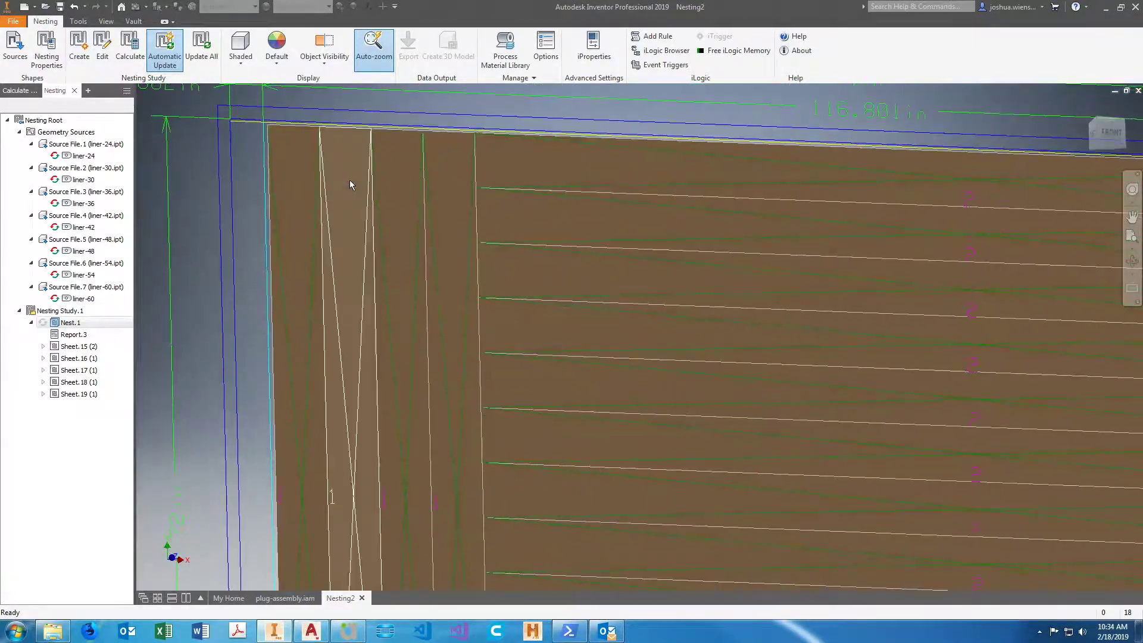
pyautogui.scroll(3, 452, 173)
pyautogui.scroll(-3, 445, 245)
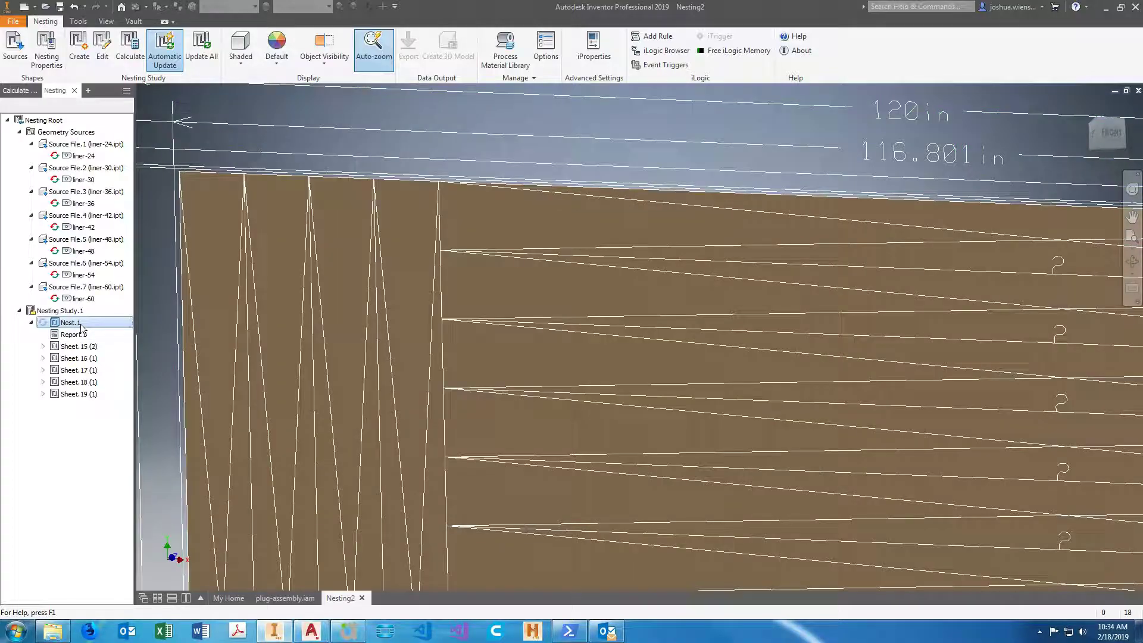
pyautogui.rightClick(80, 323)
pyautogui.click(124, 333)
pyautogui.click(229, 531)
pyautogui.press('BackSpace')
pyautogui.press('BackSpace')
pyautogui.press('BackSpace')
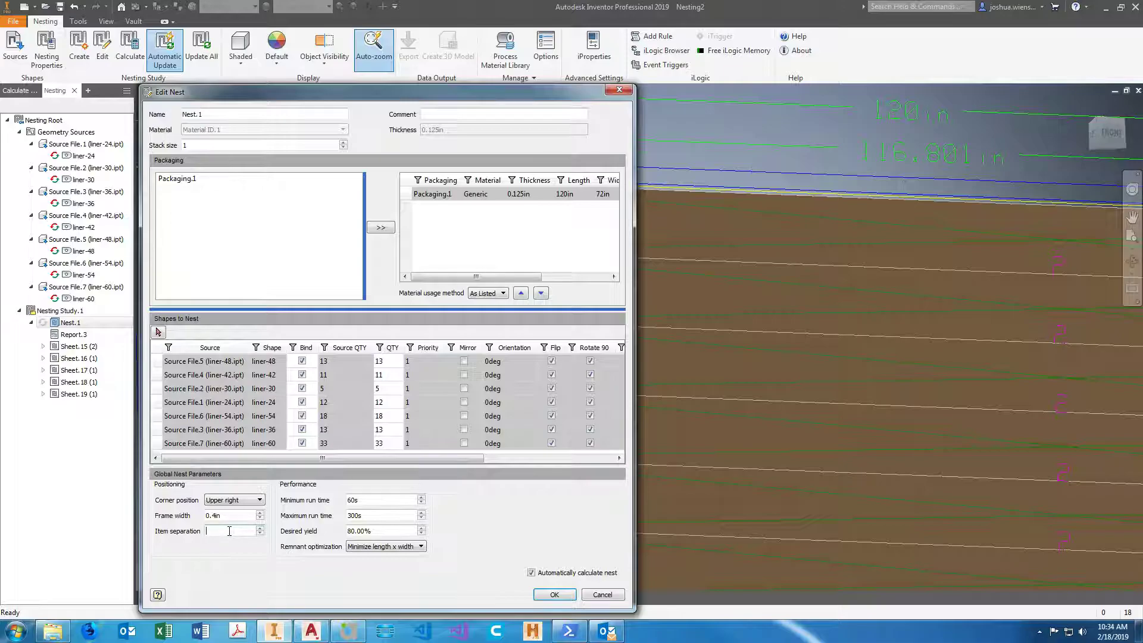
pyautogui.write('625')
pyautogui.click(557, 593)
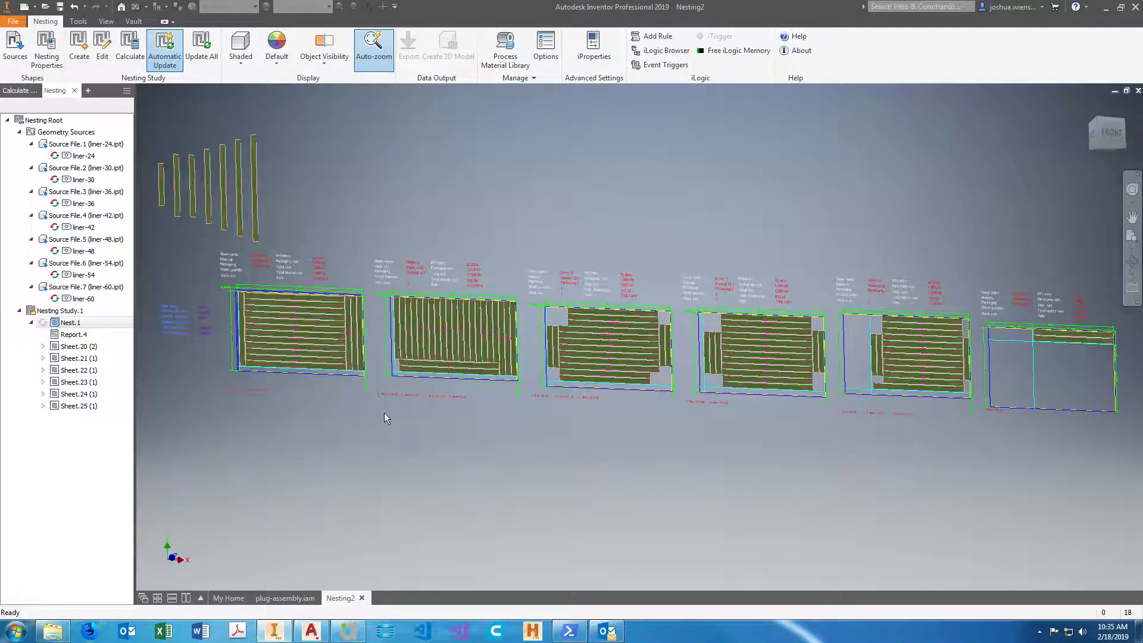
# Examine the part layout and sheet usage of the recalculated nest from Sheet.20 through Sheet.25.
pyautogui.scroll(-3, 383, 412)
pyautogui.moveTo(384, 413); pyautogui.dragTo(533, 424, button='middle')
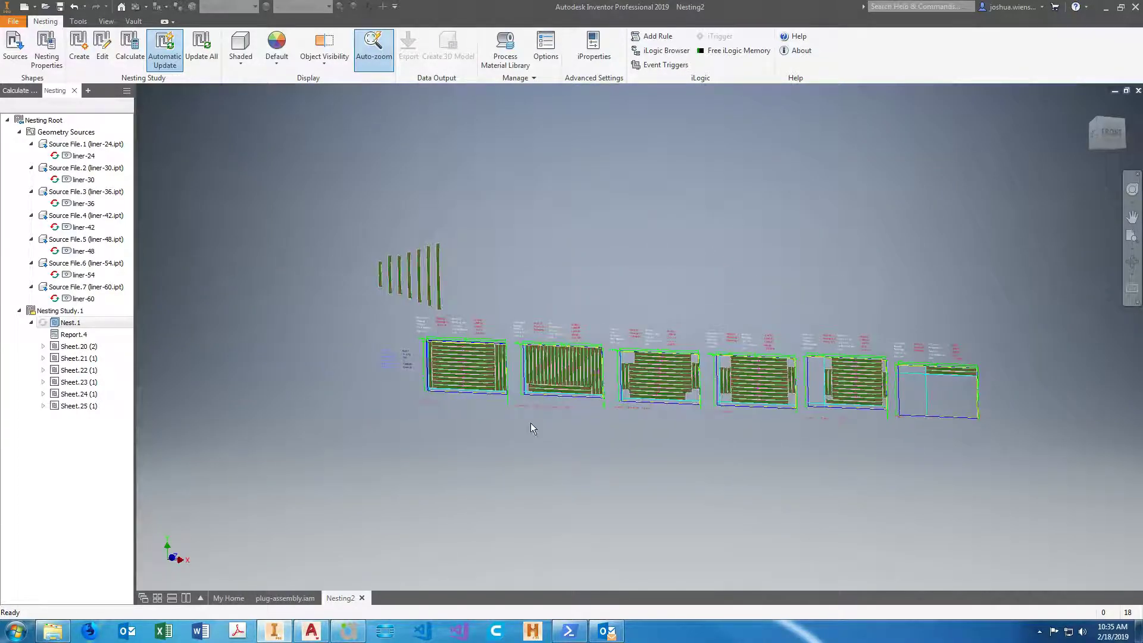
pyautogui.scroll(5, 476, 331)
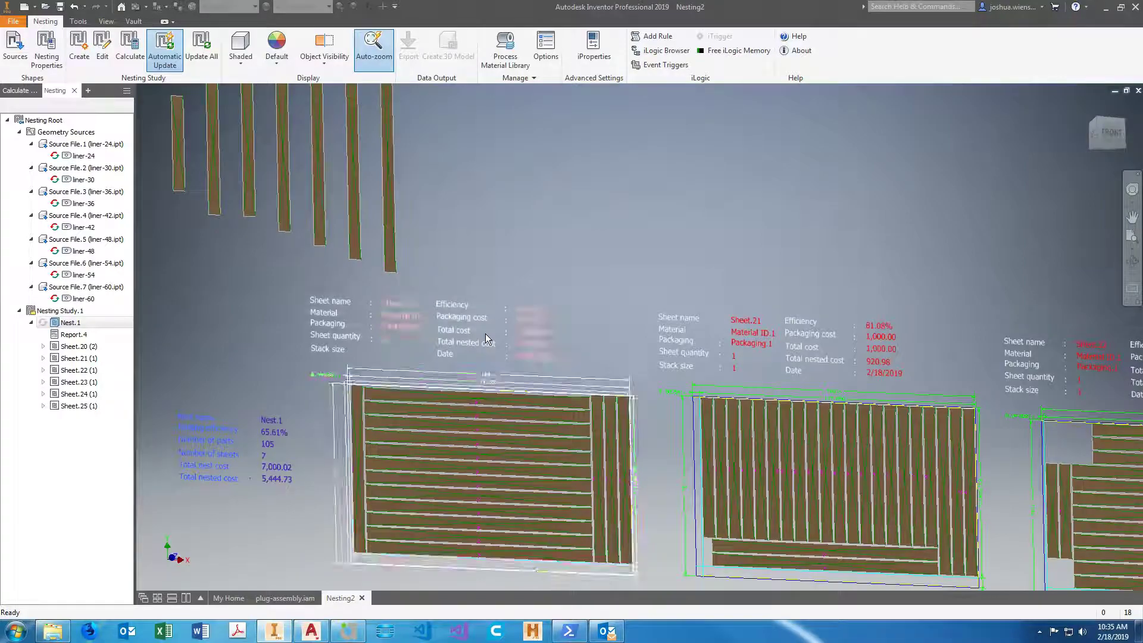
pyautogui.keyDown('shift'); pyautogui.moveTo(399, 347); pyautogui.dragTo(650, 417, button='middle'); pyautogui.keyUp('shift')
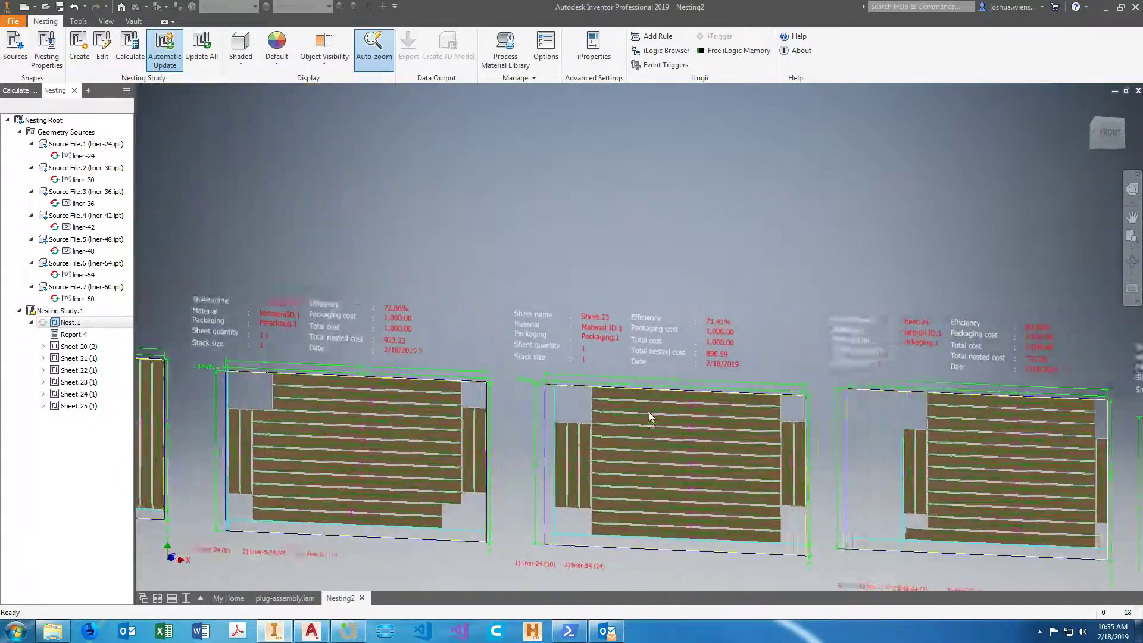
pyautogui.scroll(-3, 842, 448)
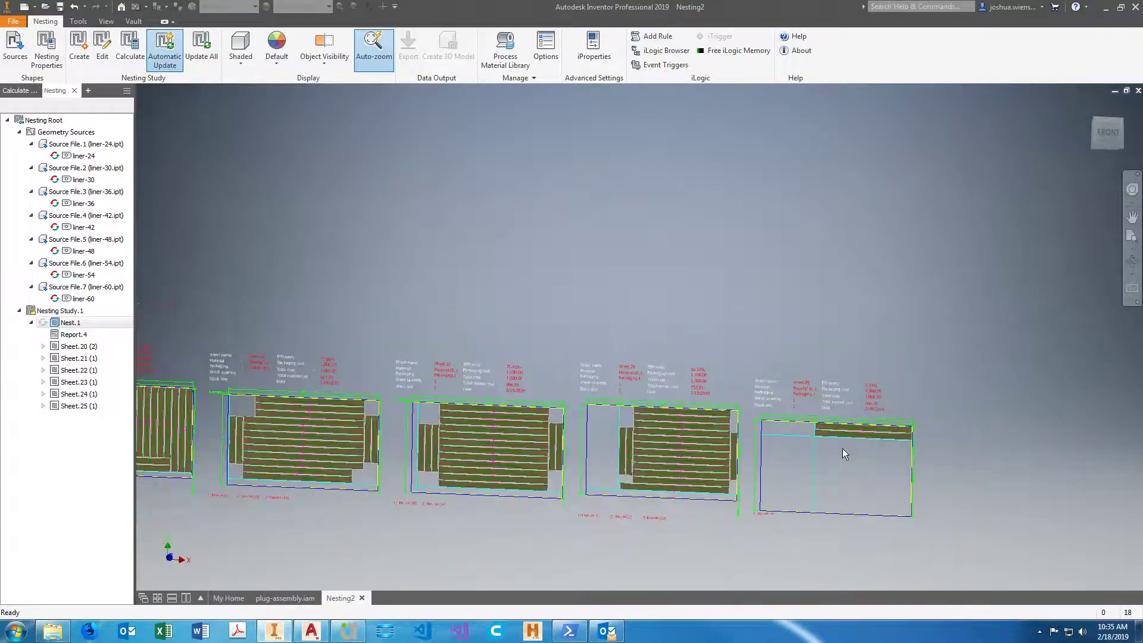
pyautogui.scroll(-3, 842, 448)
pyautogui.scroll(3, 773, 487)
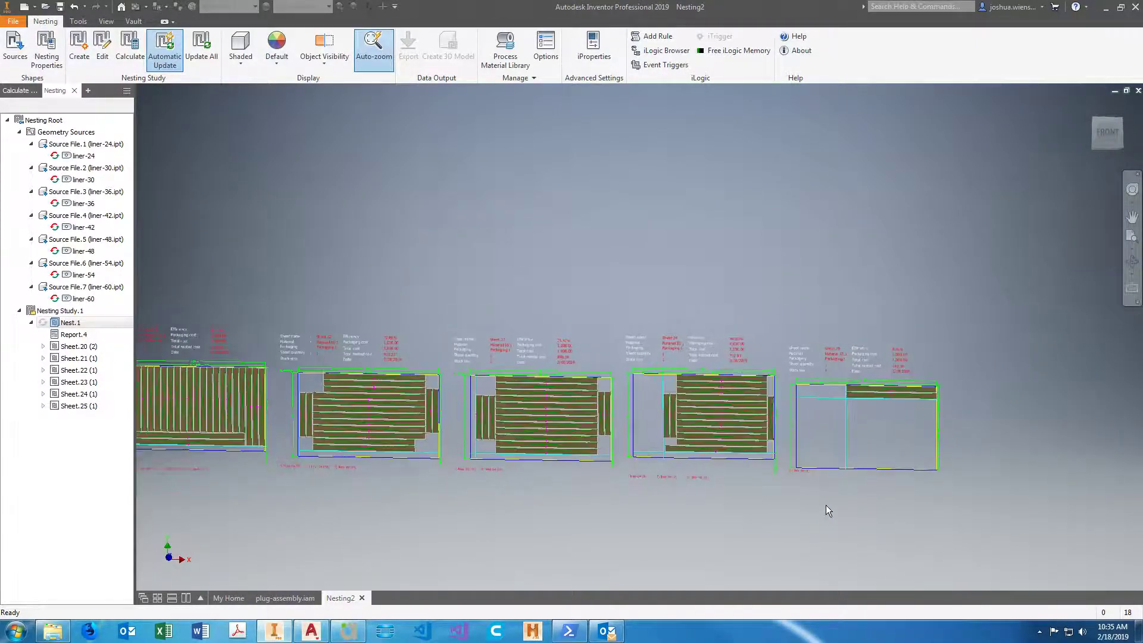
pyautogui.scroll(2, 833, 506)
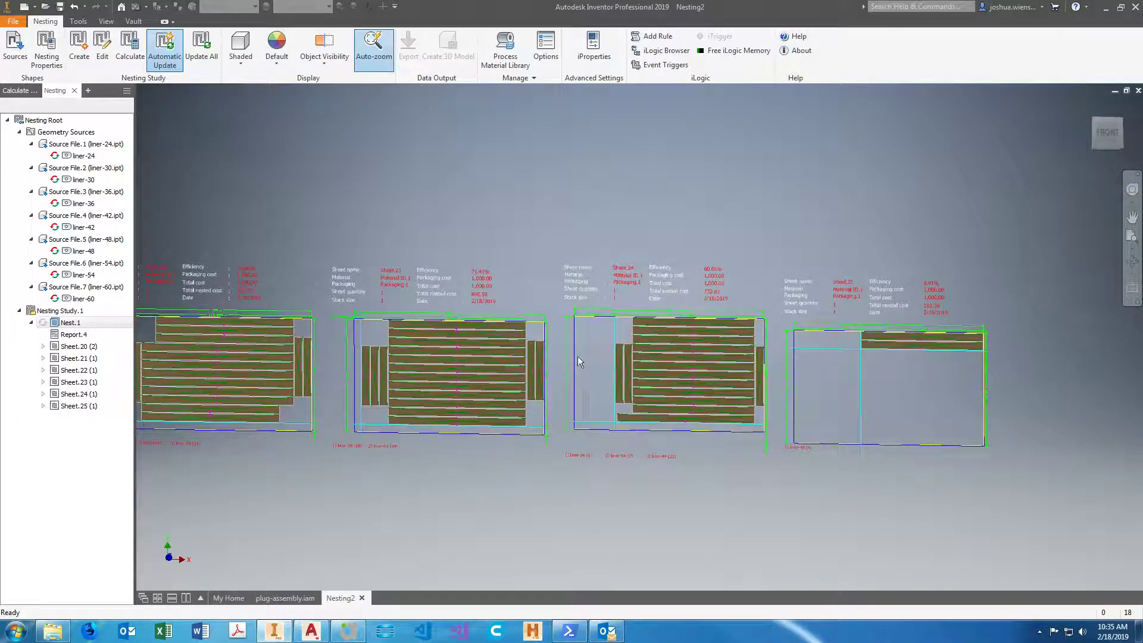
pyautogui.moveTo(590, 361); pyautogui.dragTo(733, 406, button='middle')
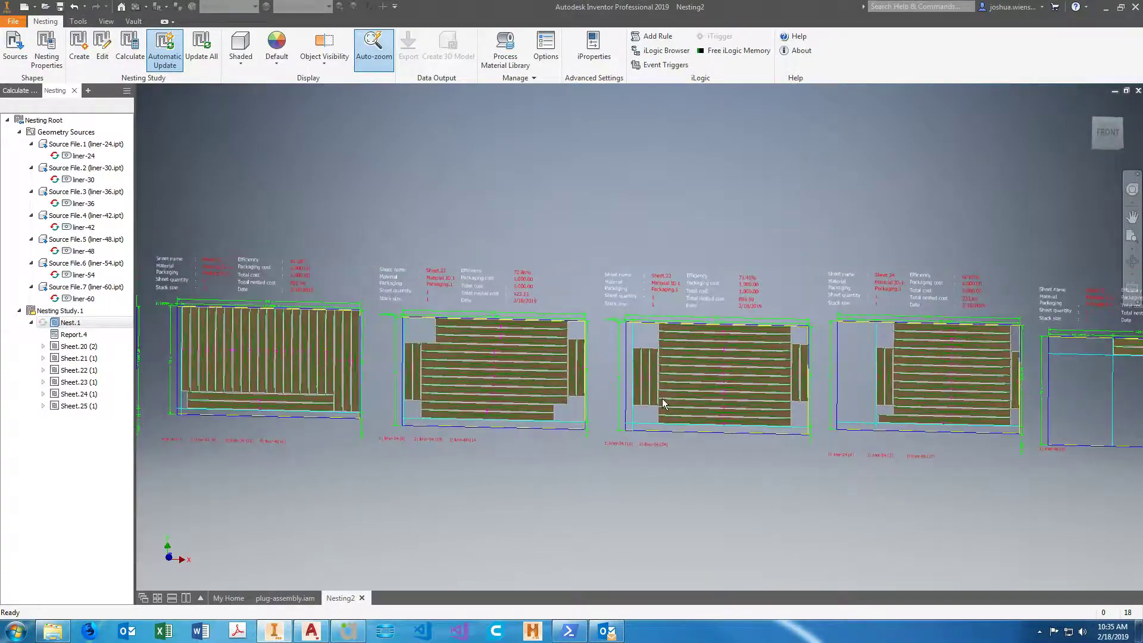
pyautogui.moveTo(330, 410); pyautogui.dragTo(357, 412, button='middle')
pyautogui.scroll(-7, 359, 413)
pyautogui.scroll(4, 519, 408)
pyautogui.scroll(5, 506, 418)
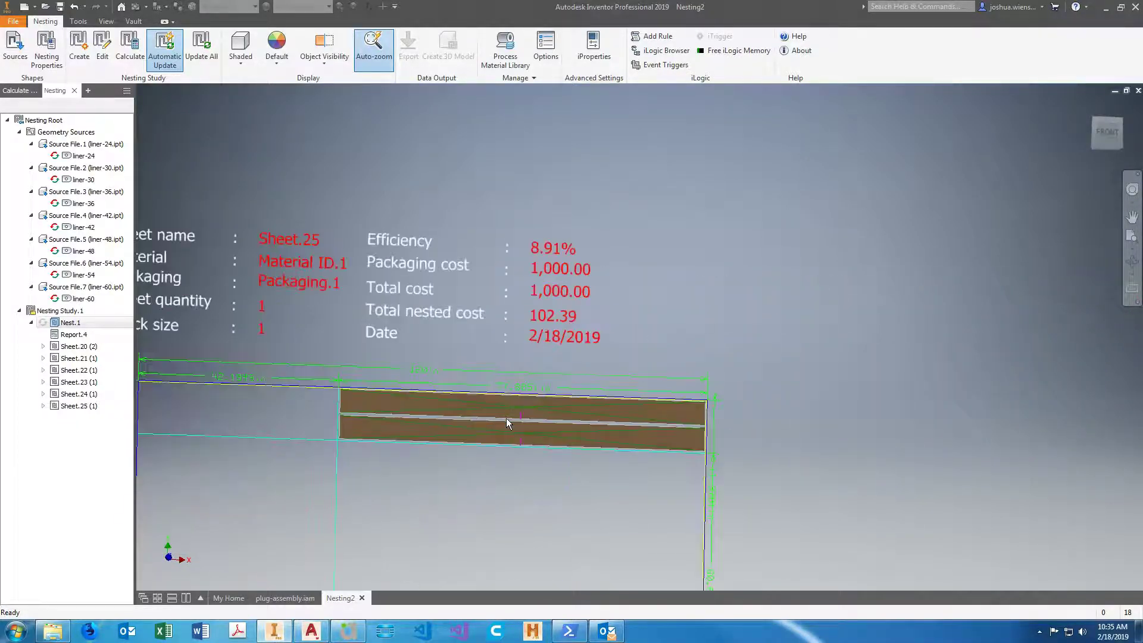
pyautogui.scroll(2, 517, 451)
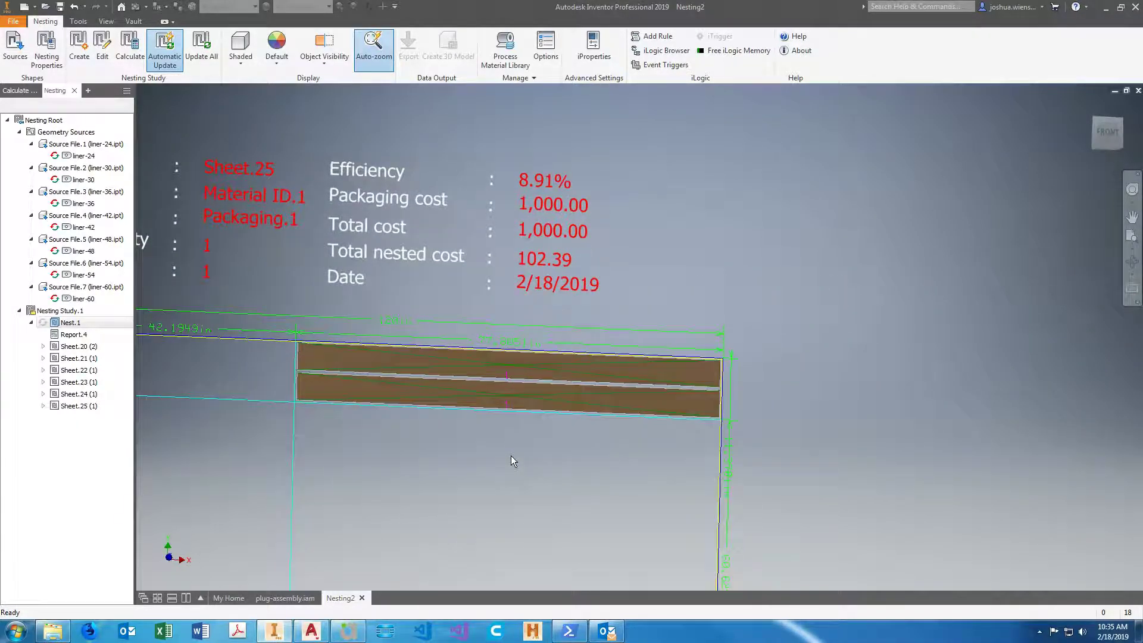
# Compare the part spacing and arrangement on Sheet.24 with the earlier sheets of the nest.
pyautogui.scroll(-6, 520, 443)
pyautogui.moveTo(461, 460); pyautogui.dragTo(545, 452, button='middle')
pyautogui.scroll(6, 545, 451)
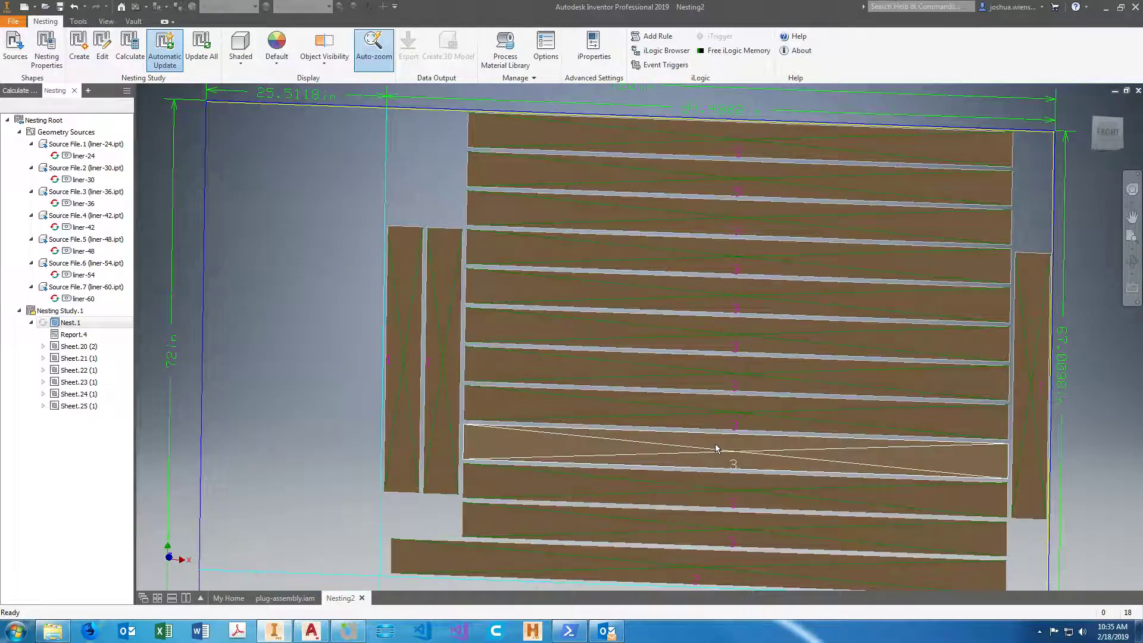
pyautogui.scroll(-6, 714, 443)
pyautogui.moveTo(285, 279); pyautogui.dragTo(513, 302, button='middle')
pyautogui.scroll(6, 500, 288)
pyautogui.scroll(-6, 515, 312)
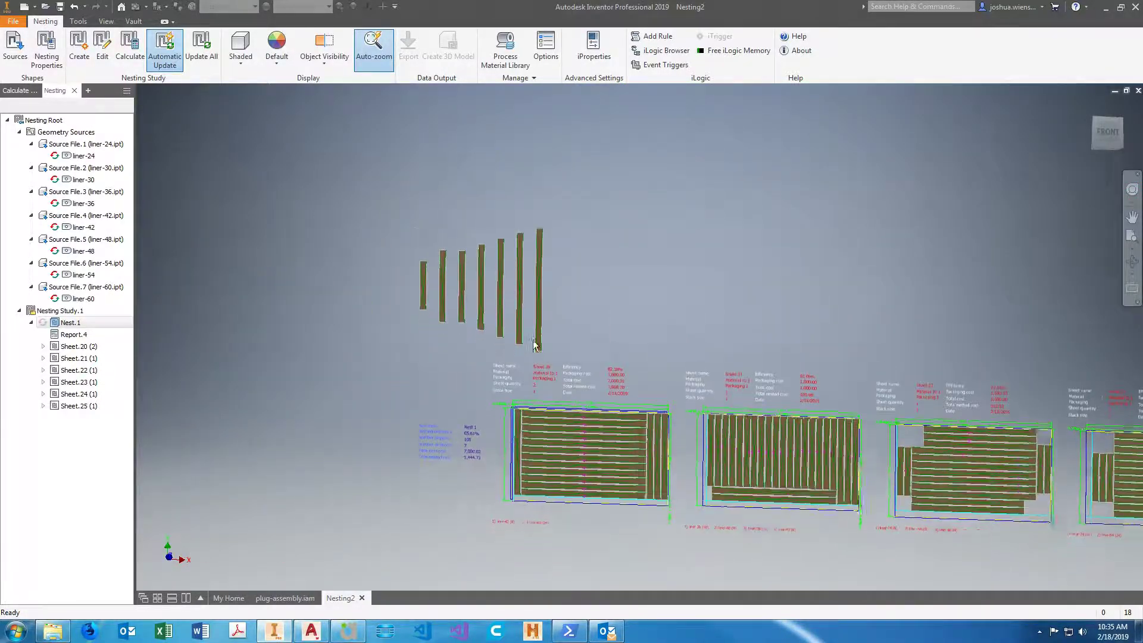
pyautogui.scroll(7, 587, 433)
pyautogui.scroll(-4, 535, 423)
pyautogui.scroll(6, 668, 390)
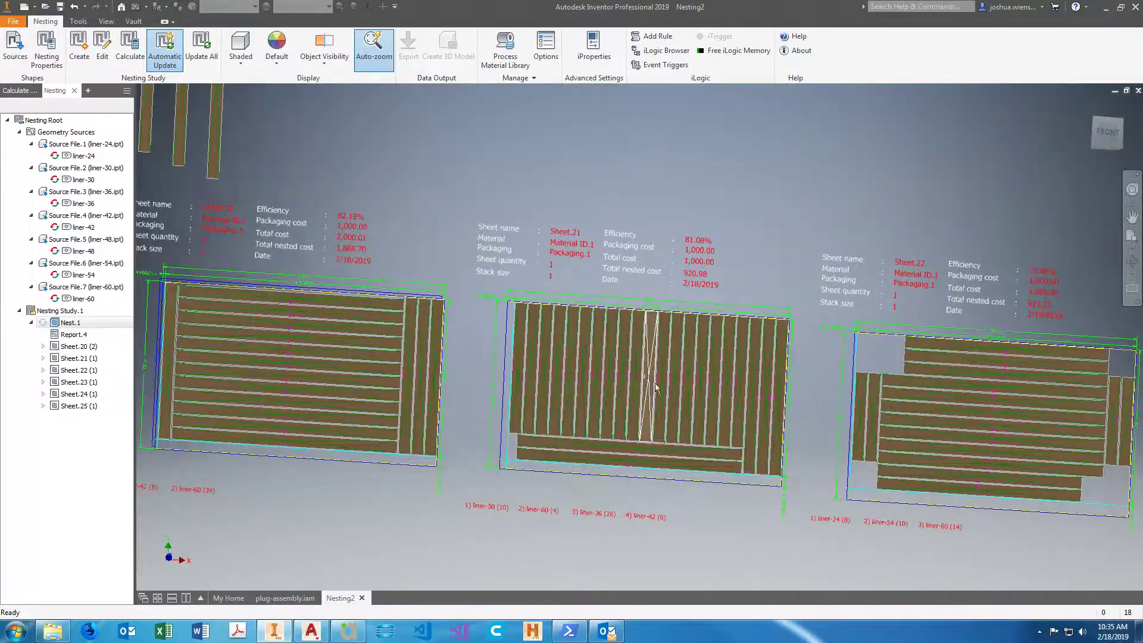
pyautogui.scroll(-4, 667, 393)
pyautogui.scroll(-5, 669, 451)
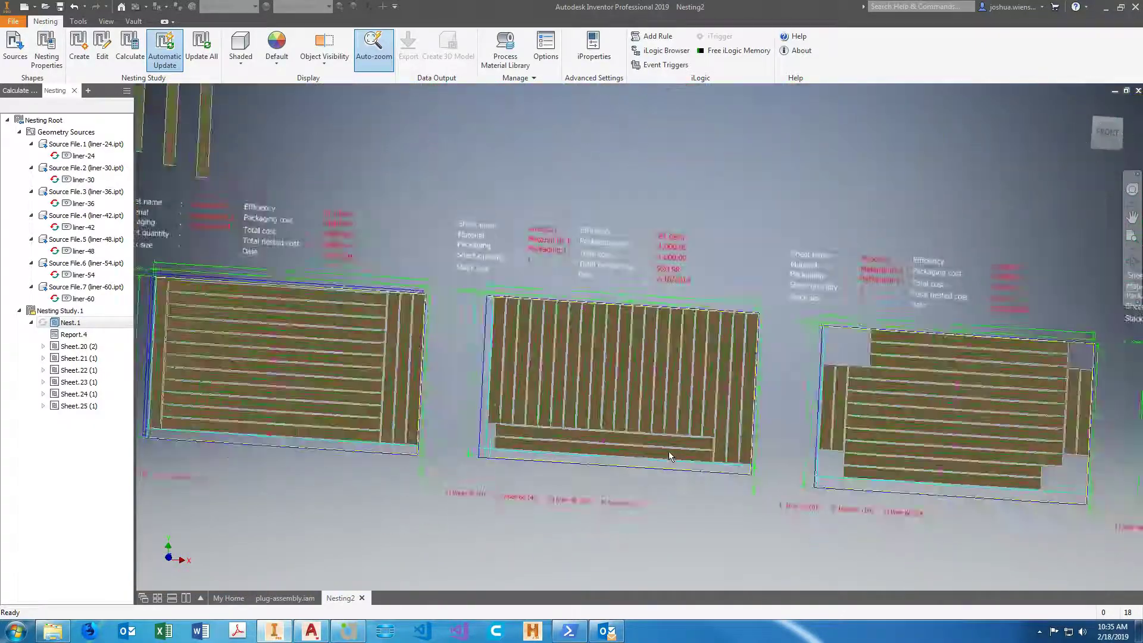
# Read the part names and quantities labelled beneath Sheet.25 and Sheet.24.
pyautogui.scroll(4, 834, 463)
pyautogui.scroll(3, 602, 426)
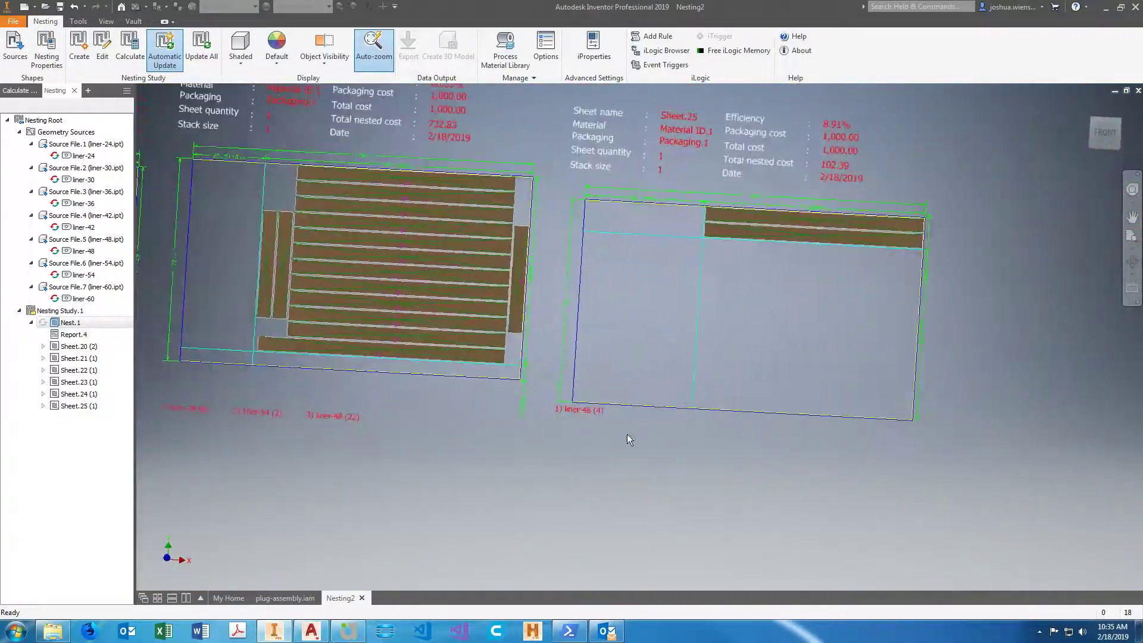
pyautogui.moveTo(576, 455); pyautogui.dragTo(539, 499, button='middle')
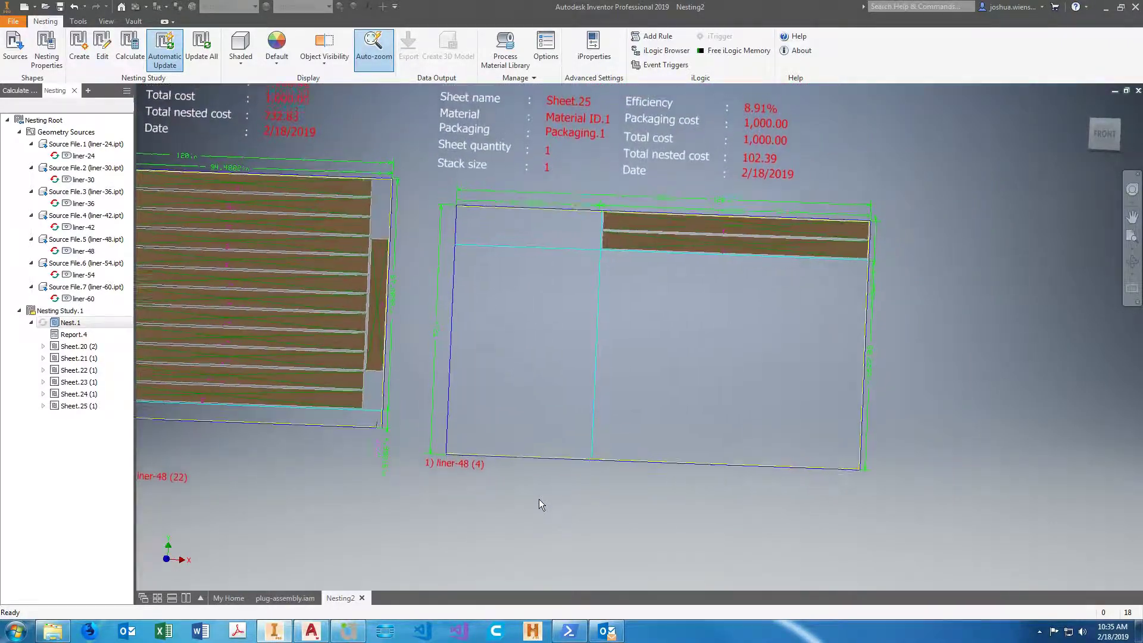
pyautogui.scroll(1, 538, 498)
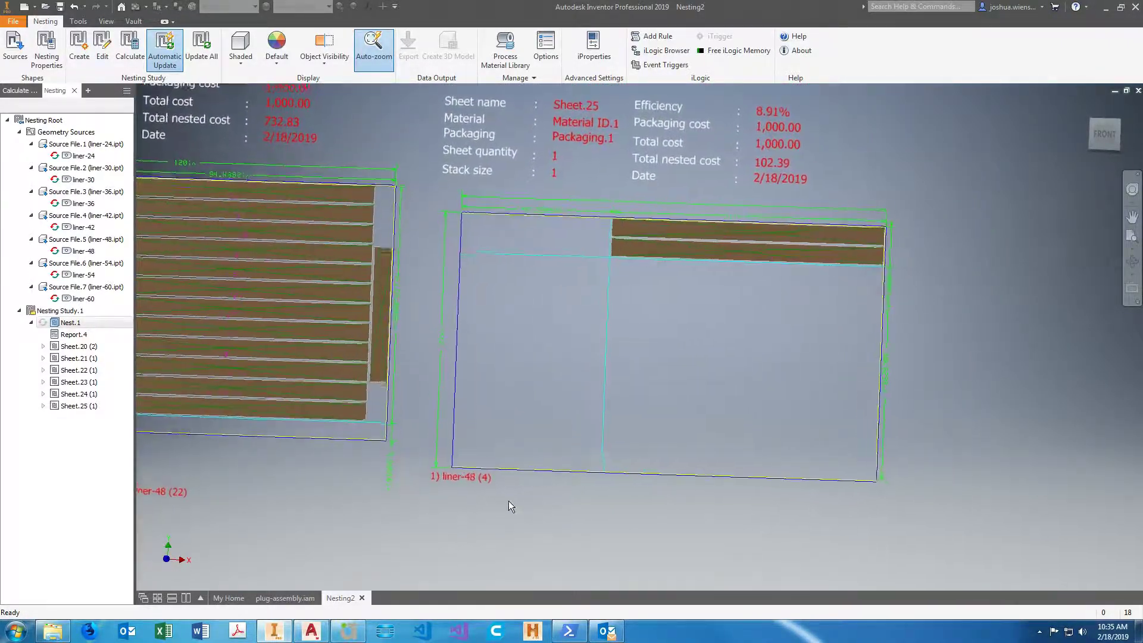
pyautogui.click(474, 498)
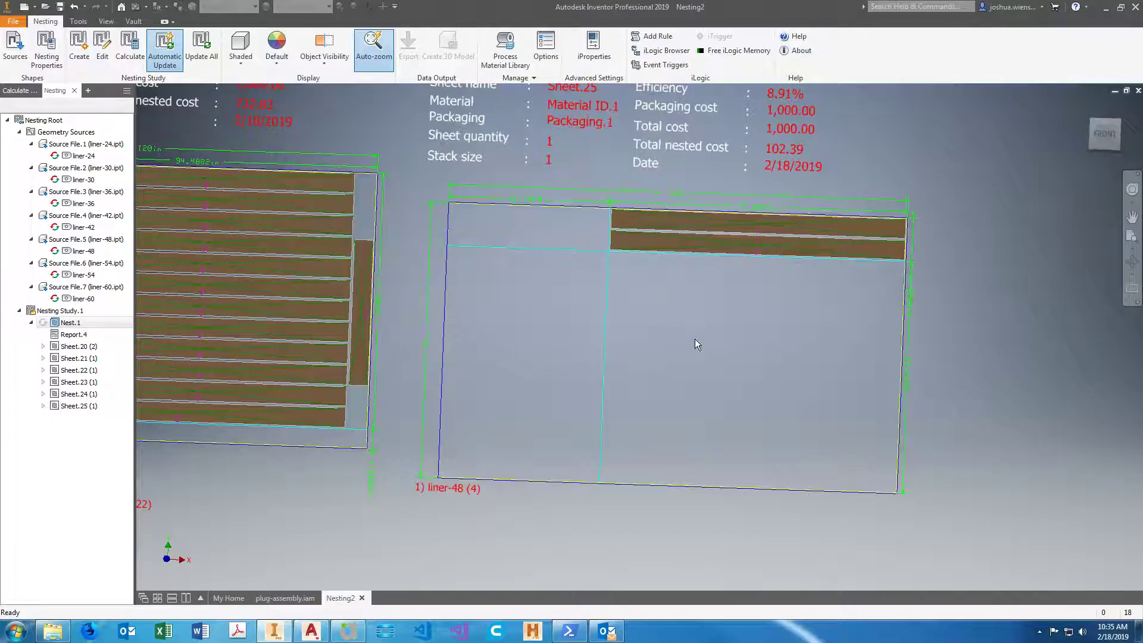
pyautogui.scroll(-5, 656, 502)
pyautogui.scroll(4, 296, 503)
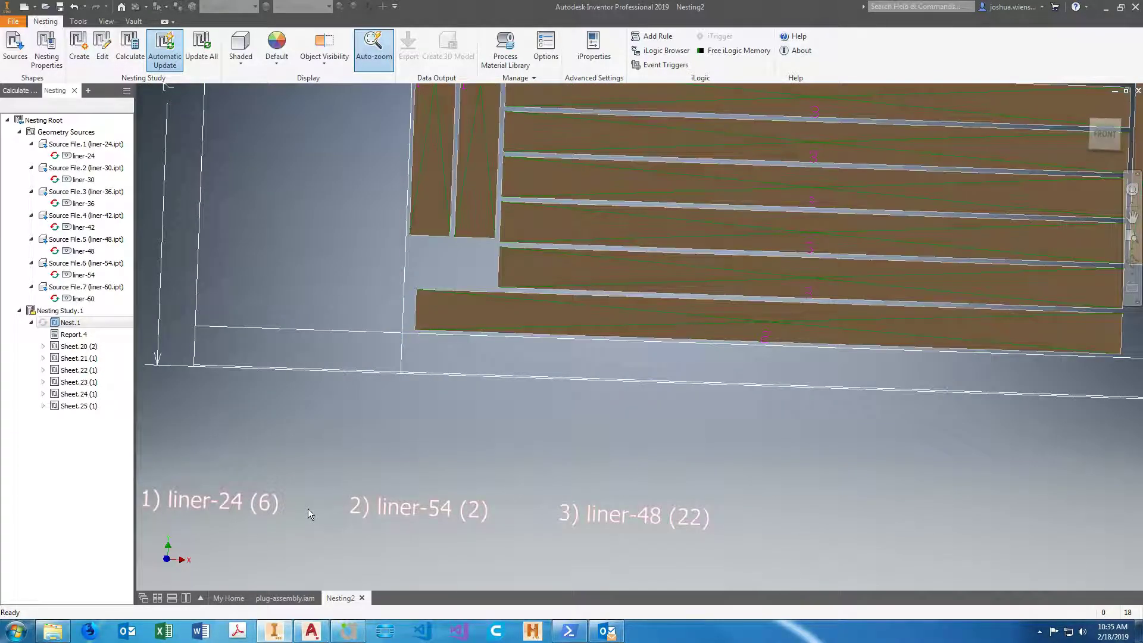
pyautogui.scroll(-2, 308, 510)
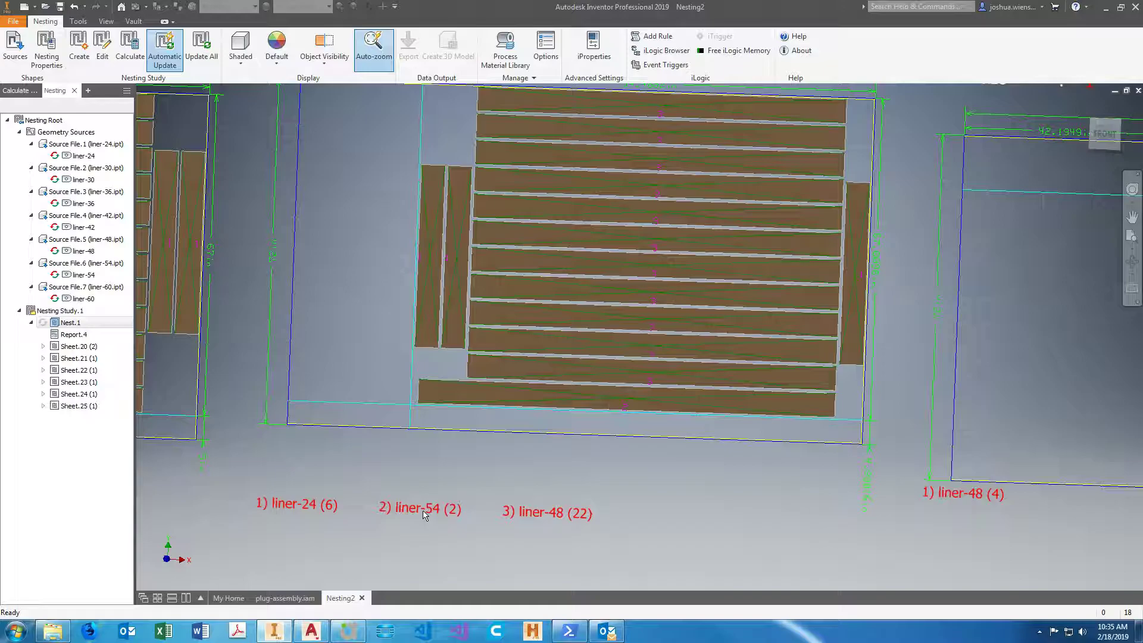
pyautogui.scroll(-2, 425, 514)
pyautogui.scroll(2, 433, 492)
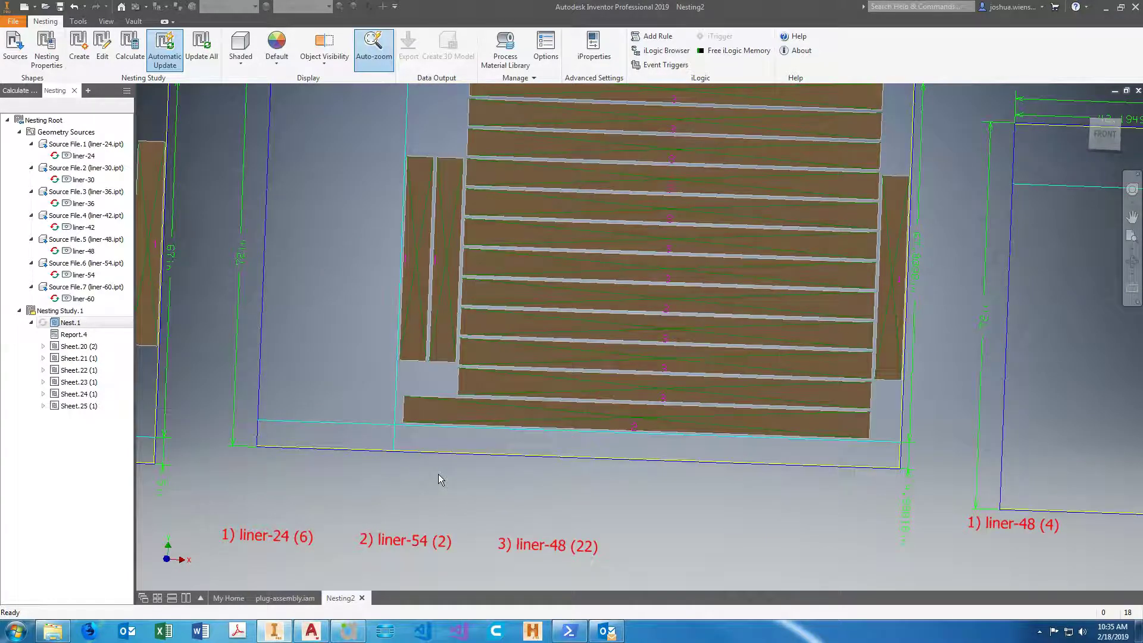
# Examine the part layout and unused area on Sheet.24 and Sheet.25, including the gap between the liner-48 parts.
pyautogui.scroll(-3, 438, 474)
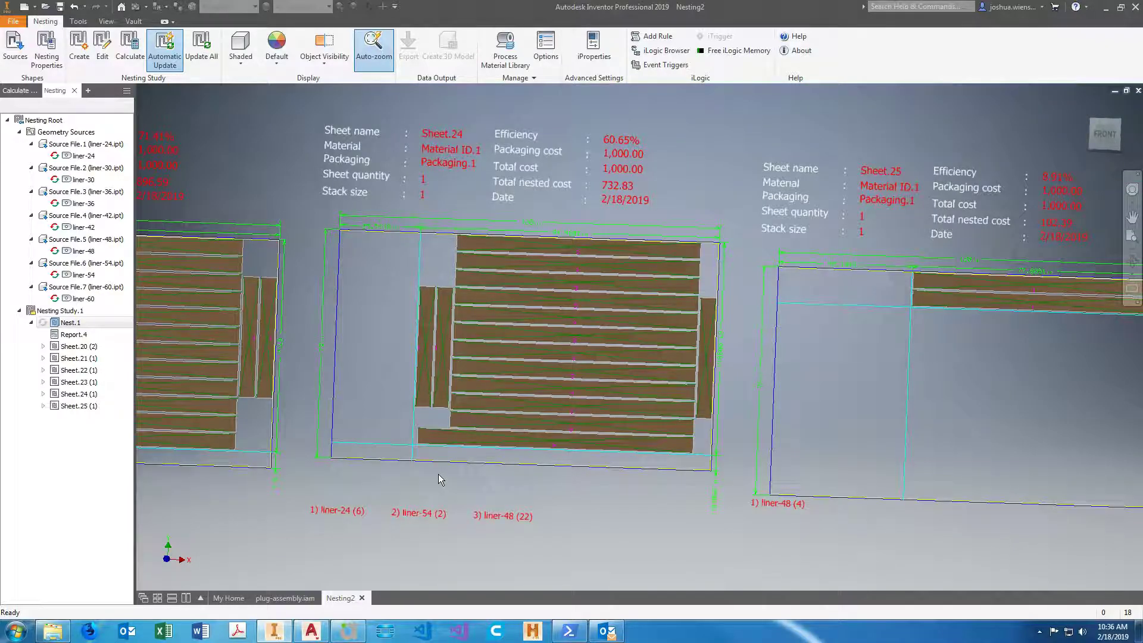
pyautogui.scroll(-1, 670, 509)
pyautogui.scroll(3, 772, 476)
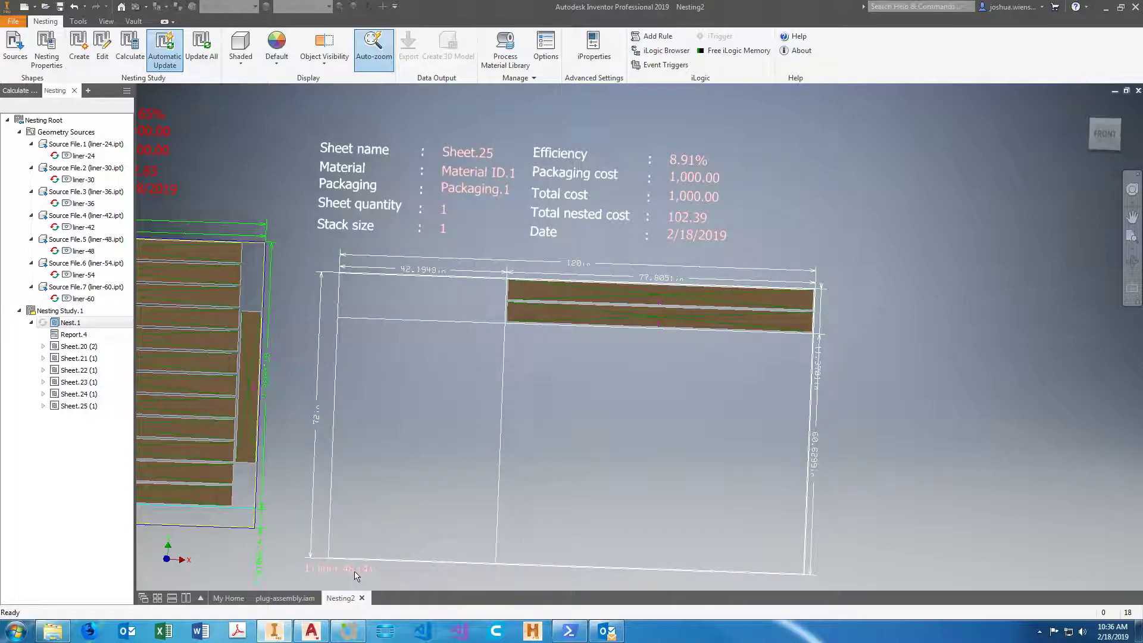
pyautogui.scroll(4, 702, 304)
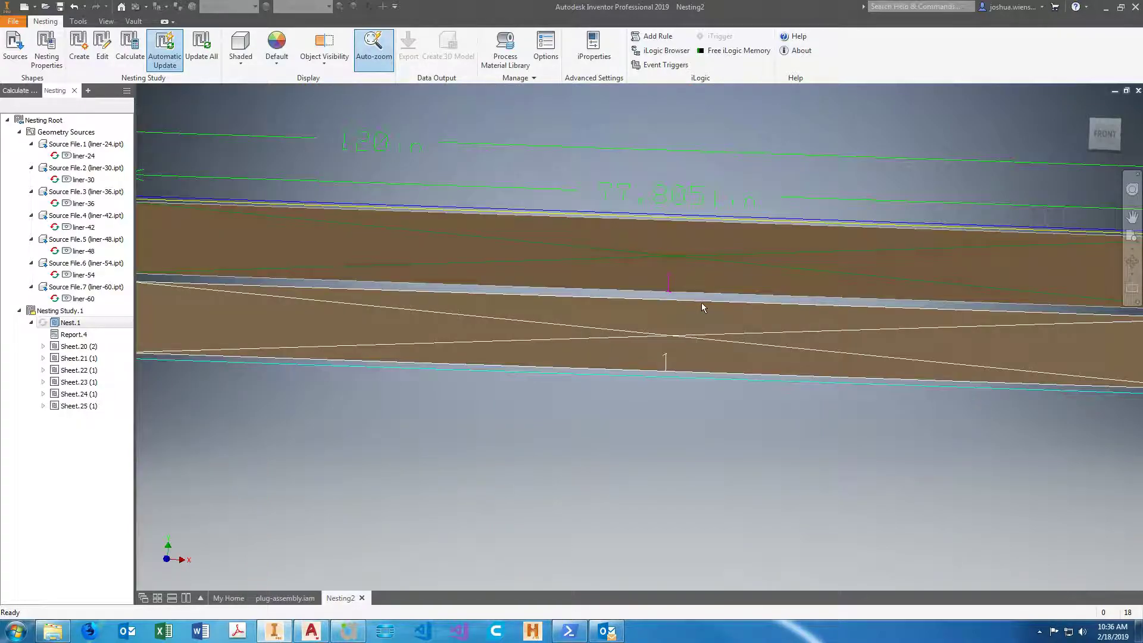
pyautogui.scroll(-3, 702, 298)
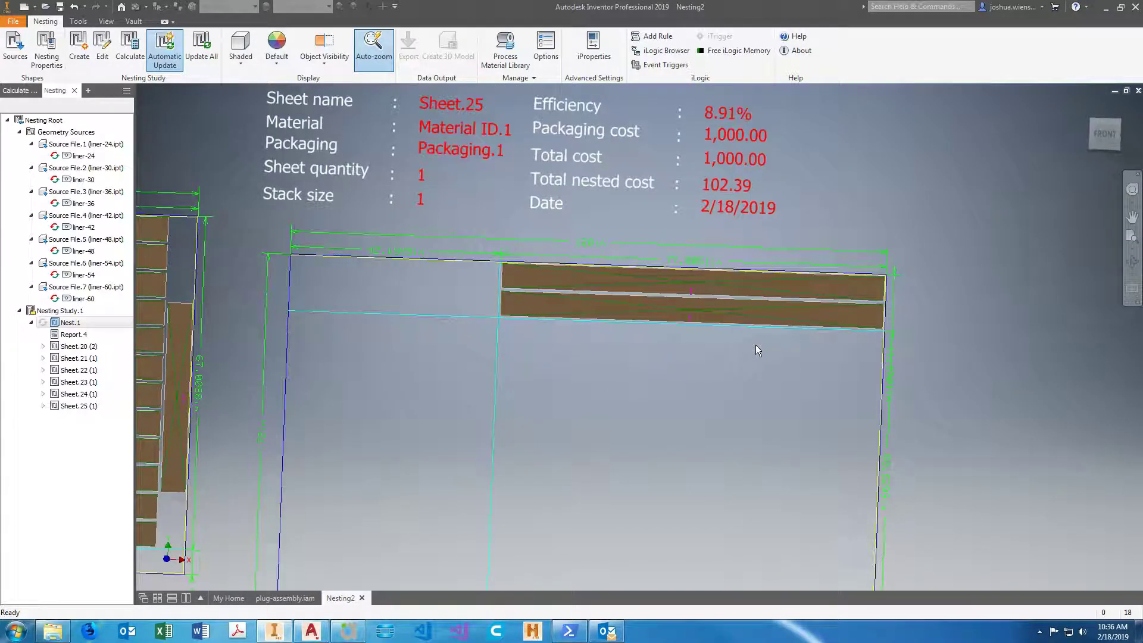
pyautogui.scroll(-6, 764, 345)
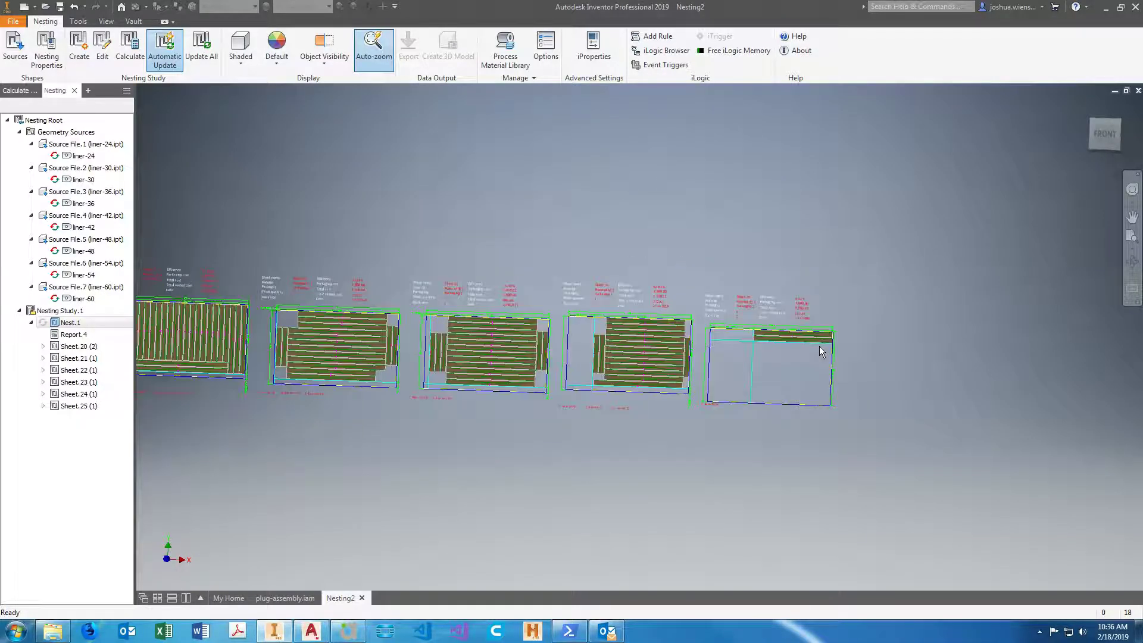
pyautogui.scroll(5, 244, 345)
pyautogui.scroll(-6, 247, 346)
# Compare the part layouts from Sheet.20 through Sheet.22 and read the part quantities labelled beneath Sheet.22.
pyautogui.moveTo(274, 350); pyautogui.dragTo(571, 352, button='middle')
pyautogui.scroll(5, 328, 331)
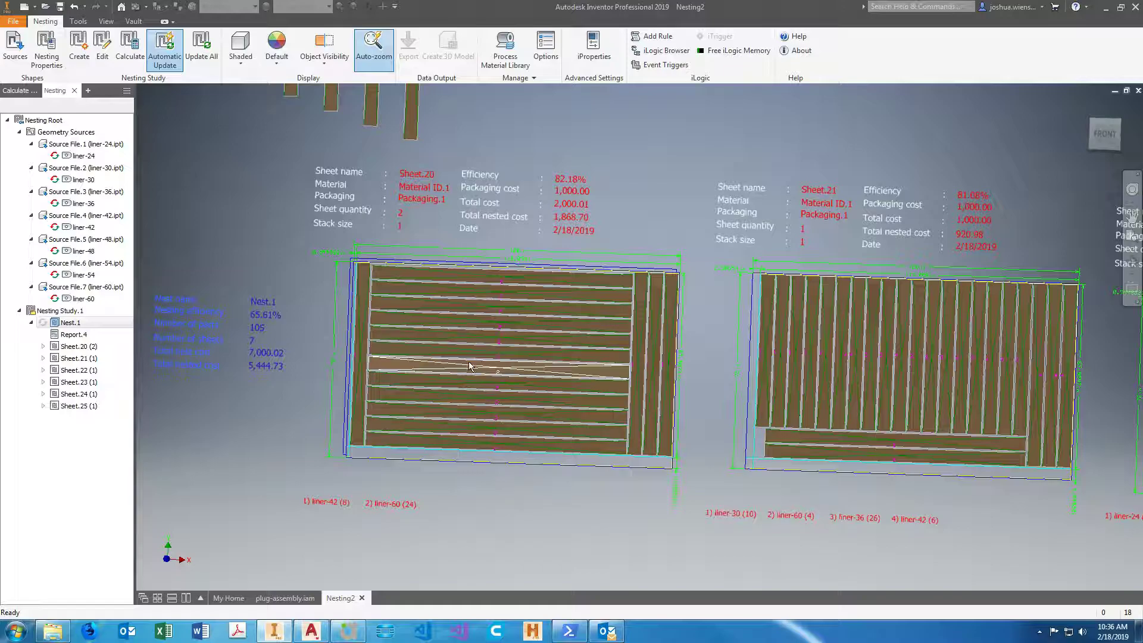
pyautogui.scroll(-3, 440, 452)
pyautogui.scroll(4, 781, 445)
pyautogui.scroll(-4, 781, 445)
pyautogui.scroll(4, 902, 453)
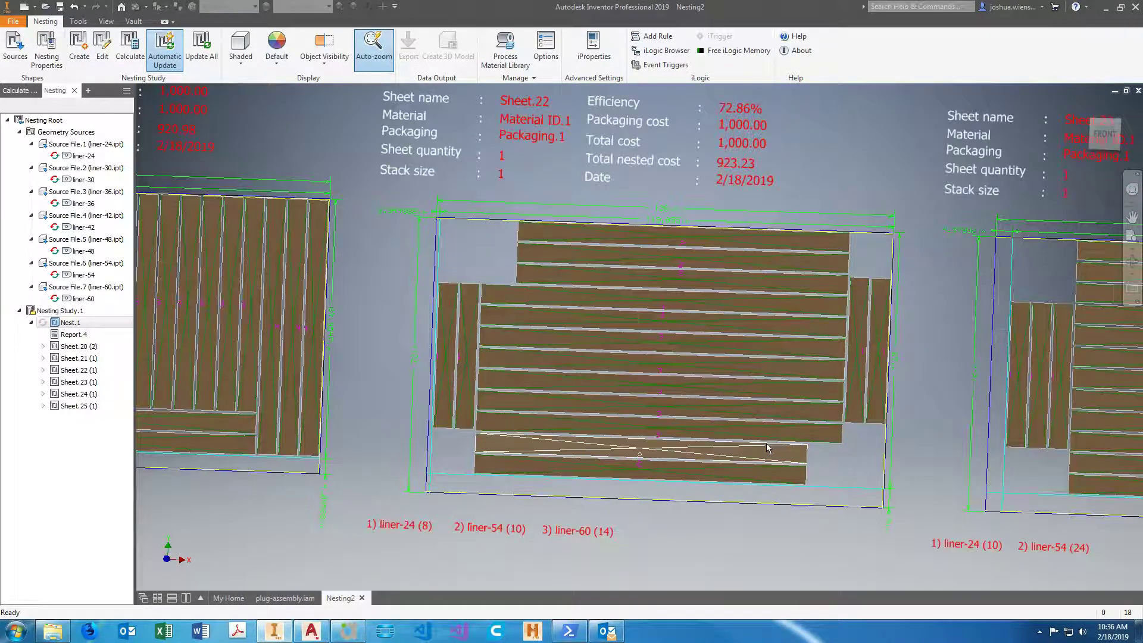
pyautogui.scroll(-4, 720, 451)
pyautogui.scroll(5, 720, 466)
pyautogui.scroll(-4, 720, 466)
pyautogui.scroll(6, 573, 509)
pyautogui.scroll(-1, 513, 515)
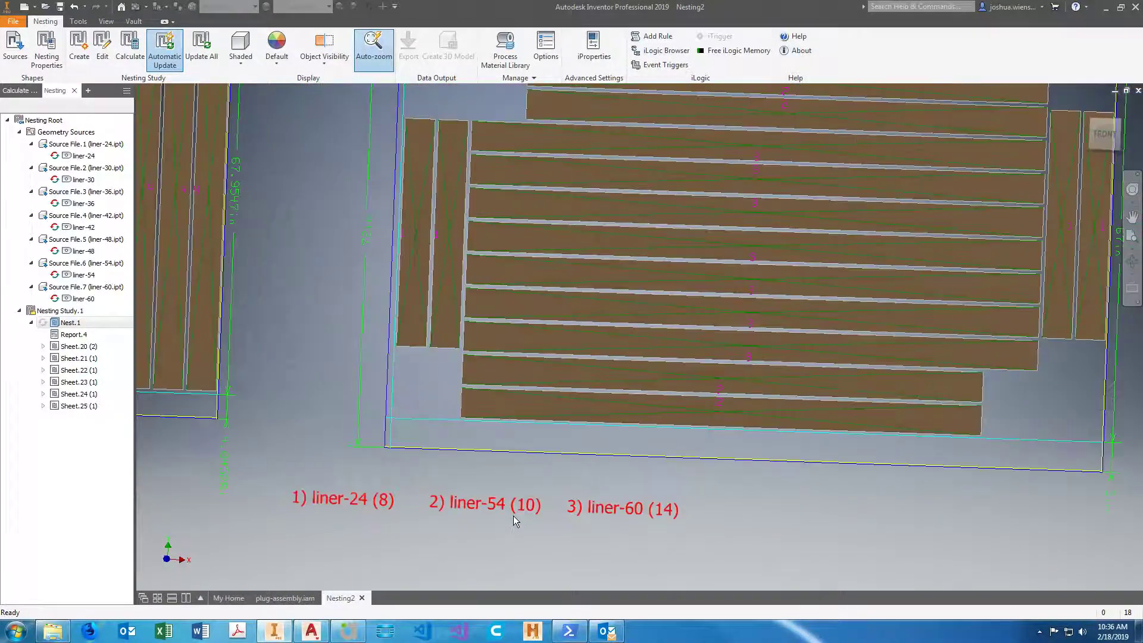
# Check how the liner-54 and other parts are distributed across Sheet.22 through Sheet.25 using the labels beneath each sheet.
pyautogui.scroll(-5, 513, 515)
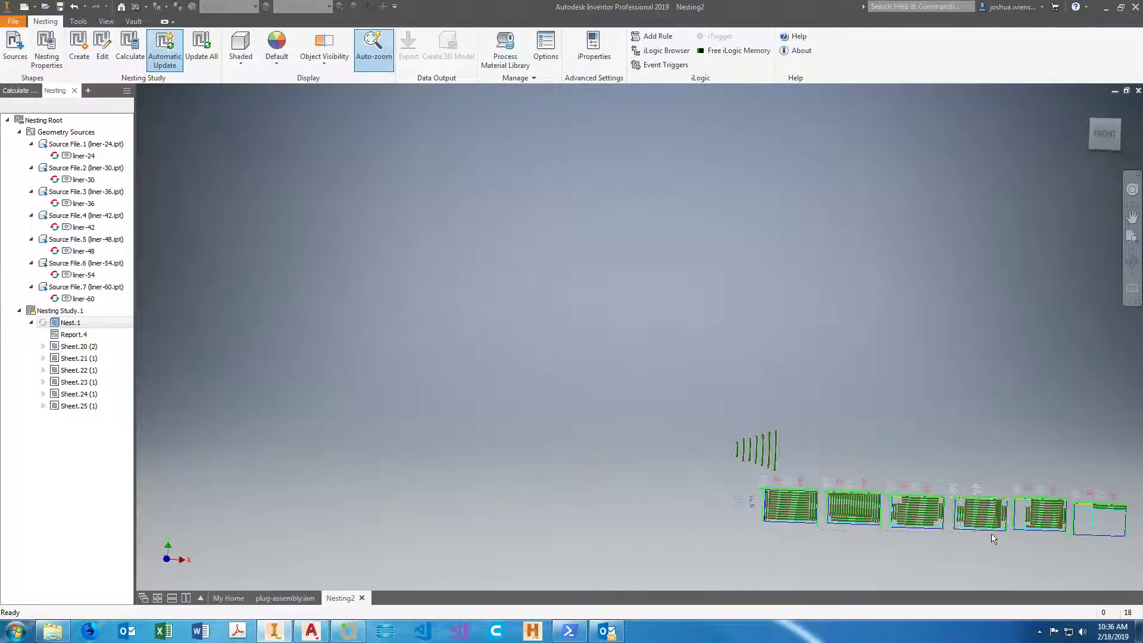
pyautogui.scroll(6, 1094, 544)
pyautogui.scroll(-5, 633, 417)
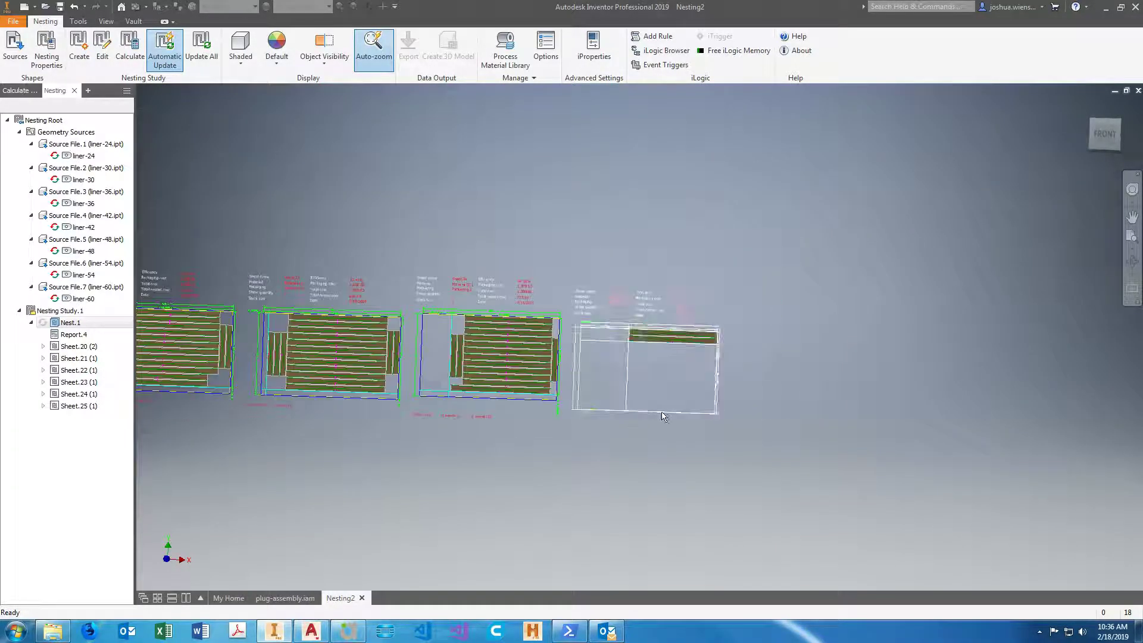
pyautogui.scroll(-2, 655, 417)
pyautogui.scroll(6, 318, 396)
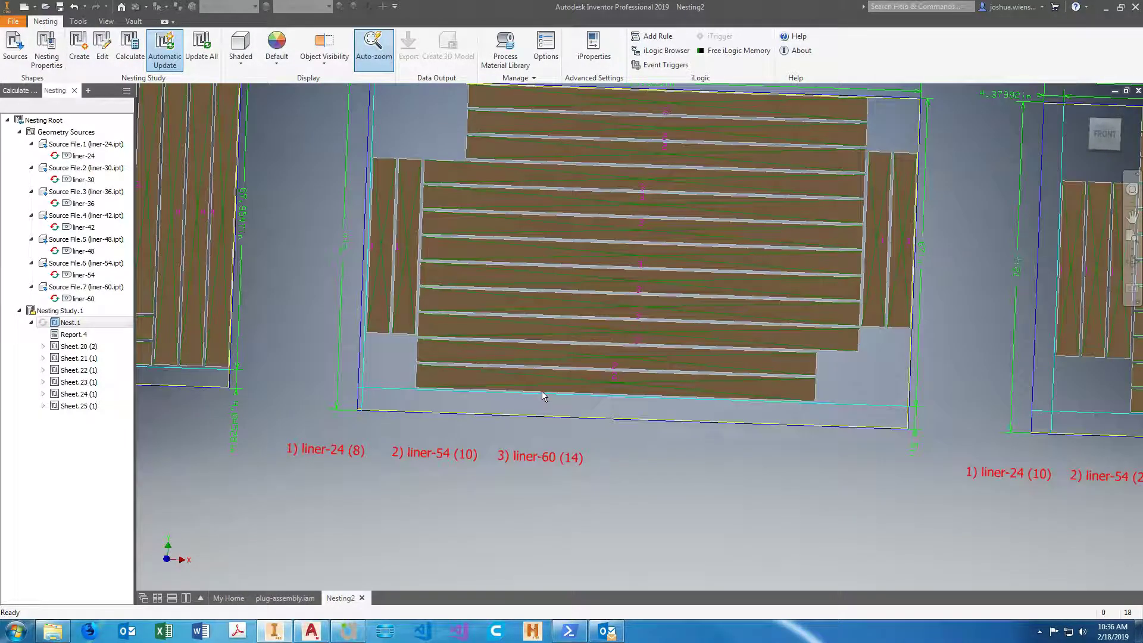
pyautogui.scroll(-3, 447, 466)
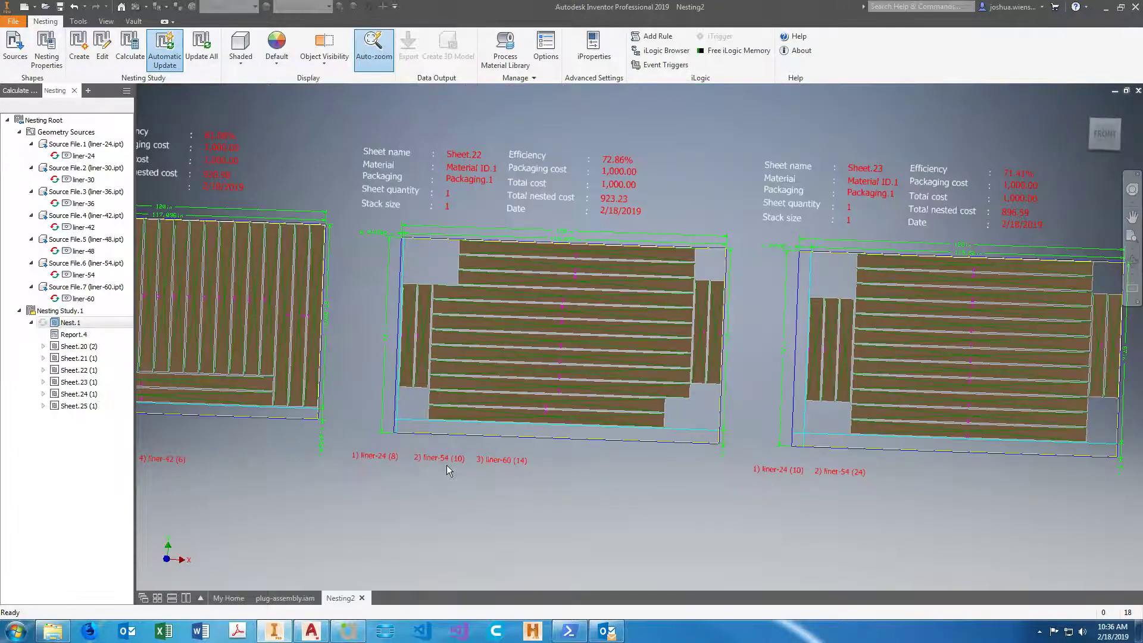
pyautogui.scroll(-2, 446, 465)
pyautogui.scroll(-2, 840, 485)
pyautogui.scroll(6, 818, 488)
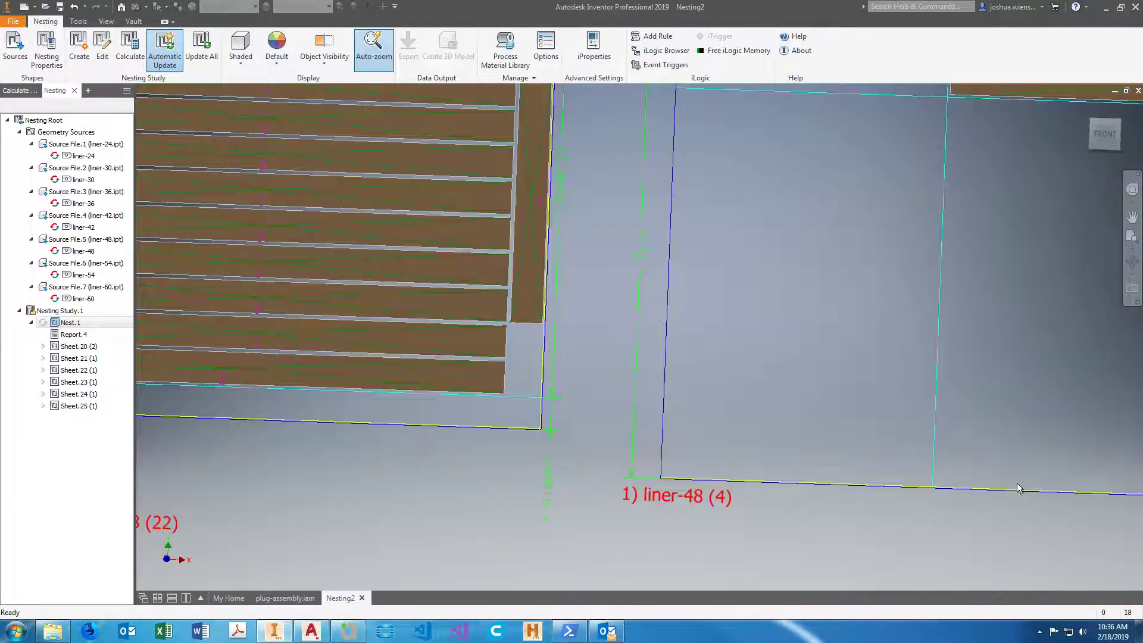
pyautogui.scroll(-1, 788, 512)
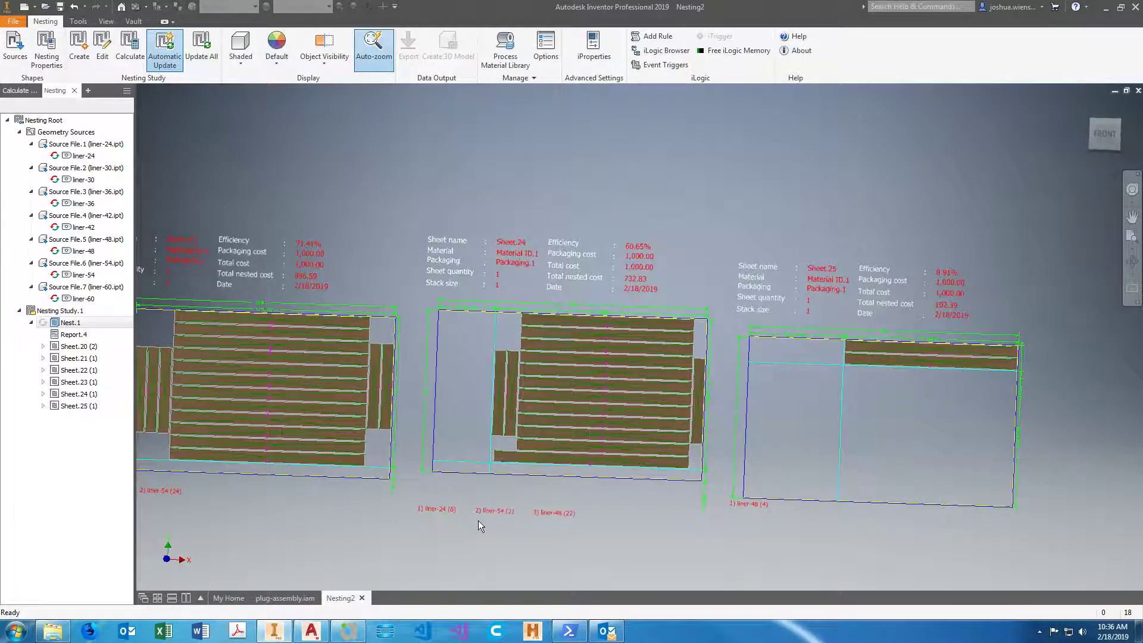
pyautogui.scroll(3, 479, 525)
pyautogui.scroll(-2, 565, 523)
pyautogui.scroll(-2, 608, 520)
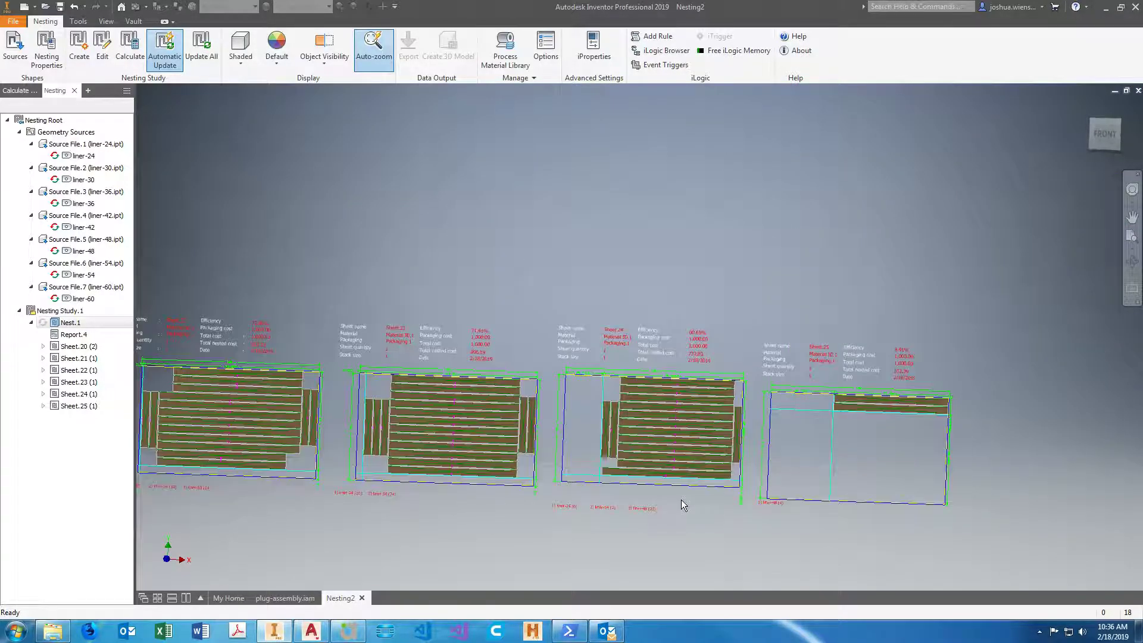
# Read the part names and quantities beneath Sheet.22, Sheet.21 and Sheet.20, working back to the start of the nest.
pyautogui.scroll(4, 366, 499)
pyautogui.scroll(-3, 569, 500)
pyautogui.scroll(4, 320, 497)
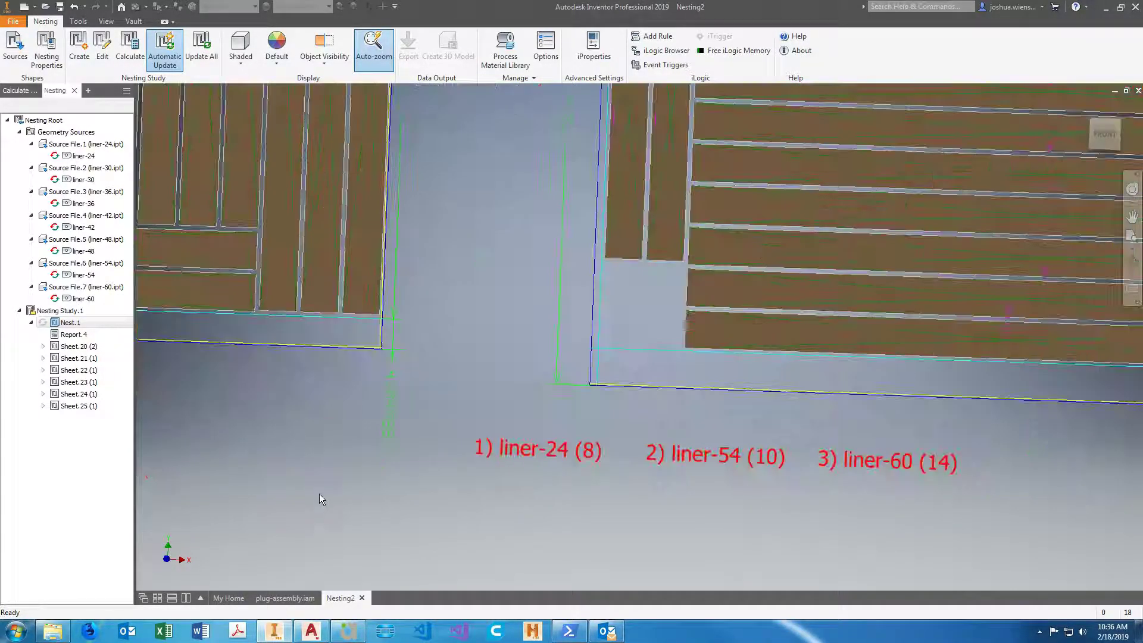
pyautogui.scroll(-3, 869, 480)
pyautogui.scroll(4, 438, 477)
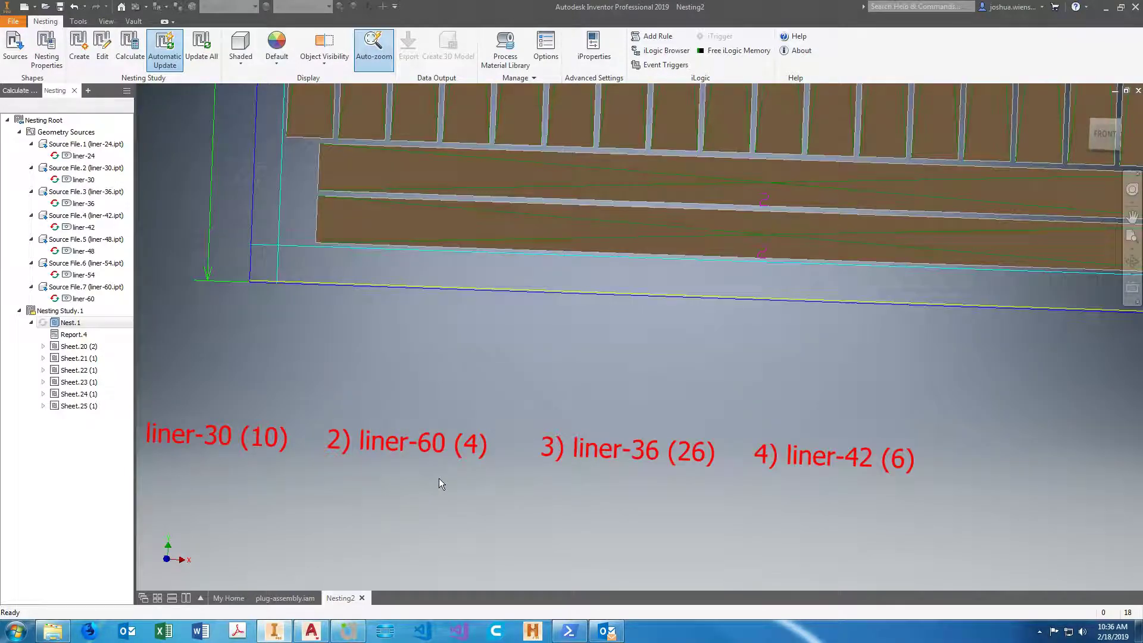
pyautogui.scroll(-3, 733, 480)
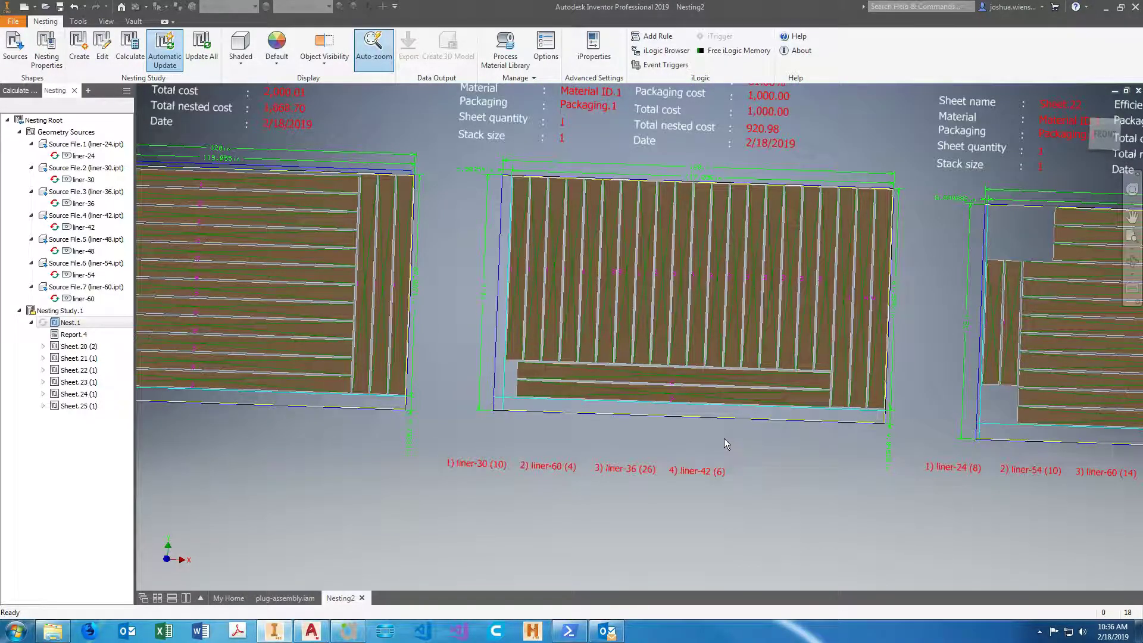
pyautogui.scroll(3, 724, 438)
pyautogui.scroll(-3, 724, 438)
pyautogui.scroll(3, 928, 323)
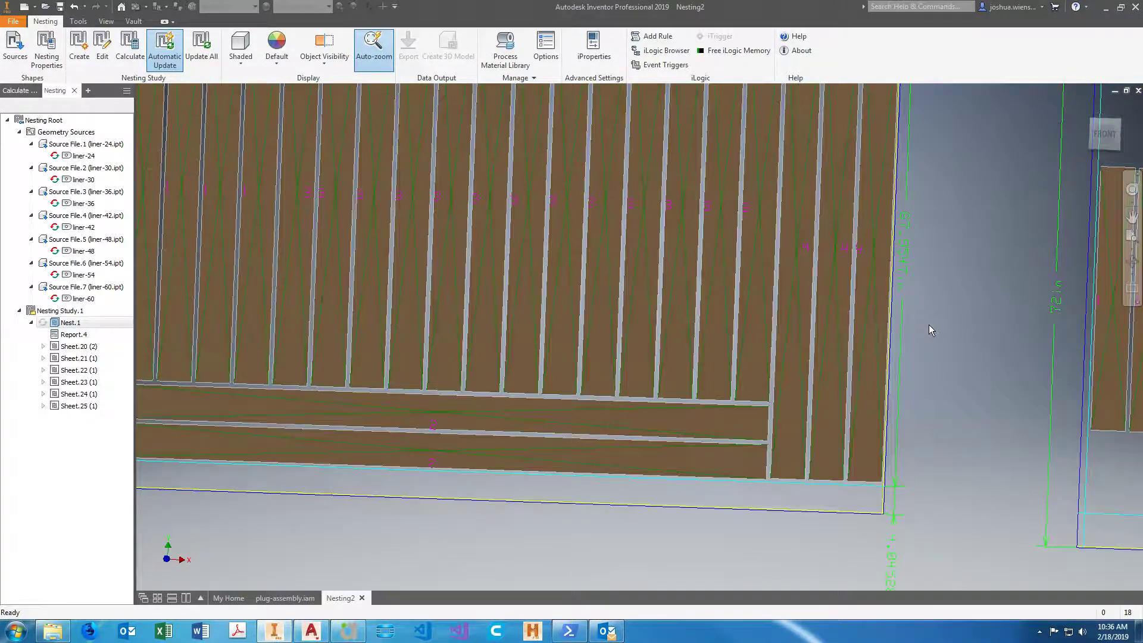
pyautogui.scroll(-3, 928, 323)
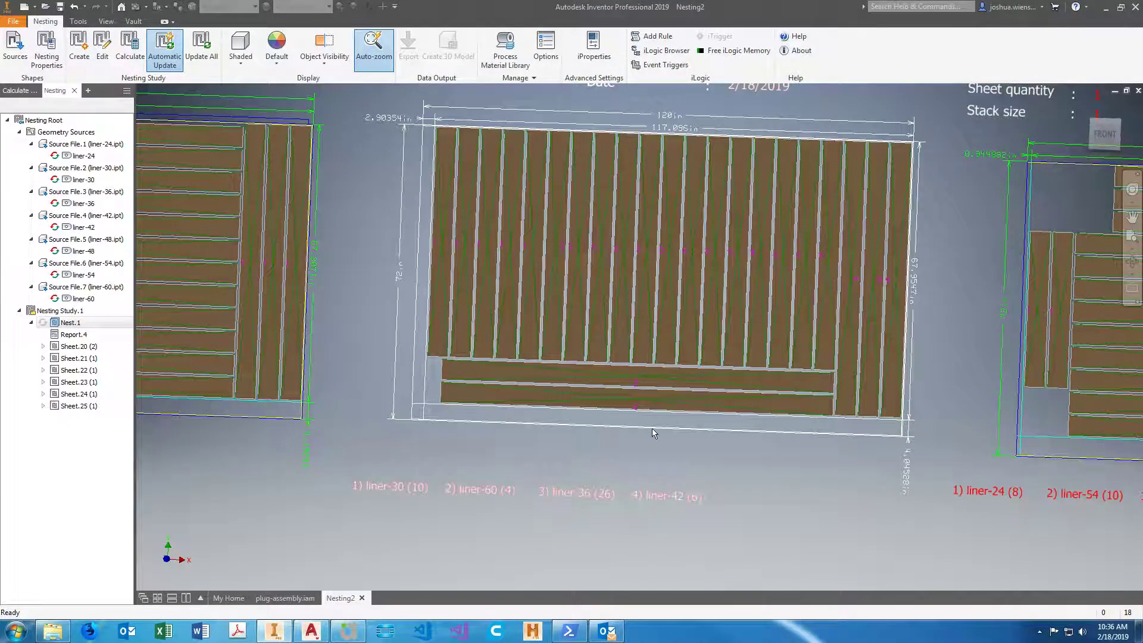
pyautogui.scroll(-3, 535, 431)
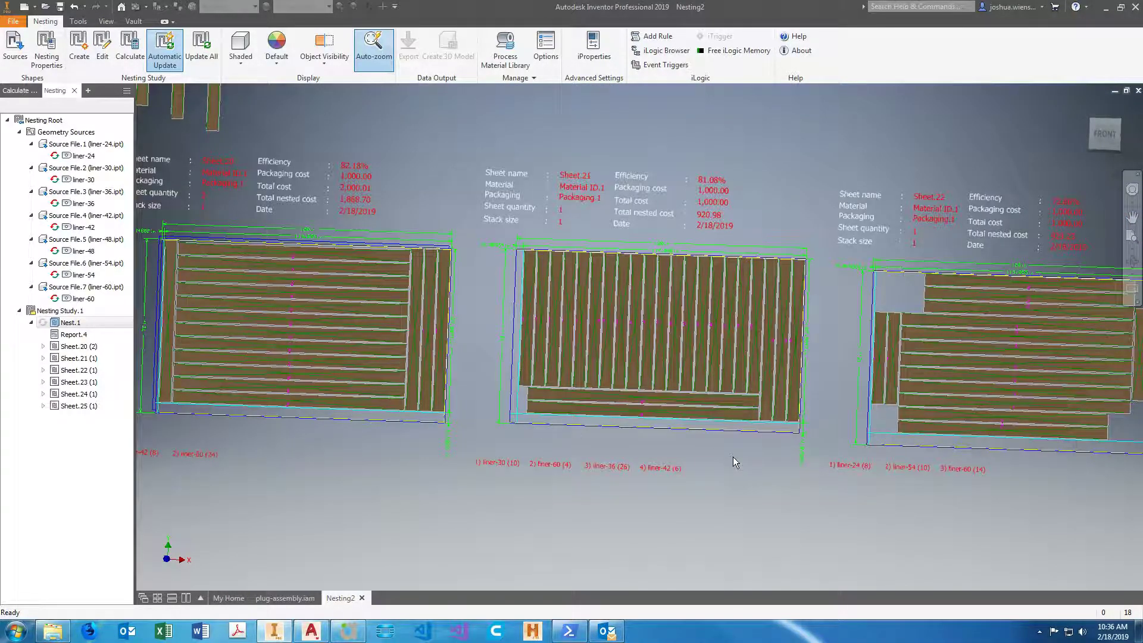
pyautogui.scroll(-3, 733, 456)
pyautogui.scroll(5, 456, 455)
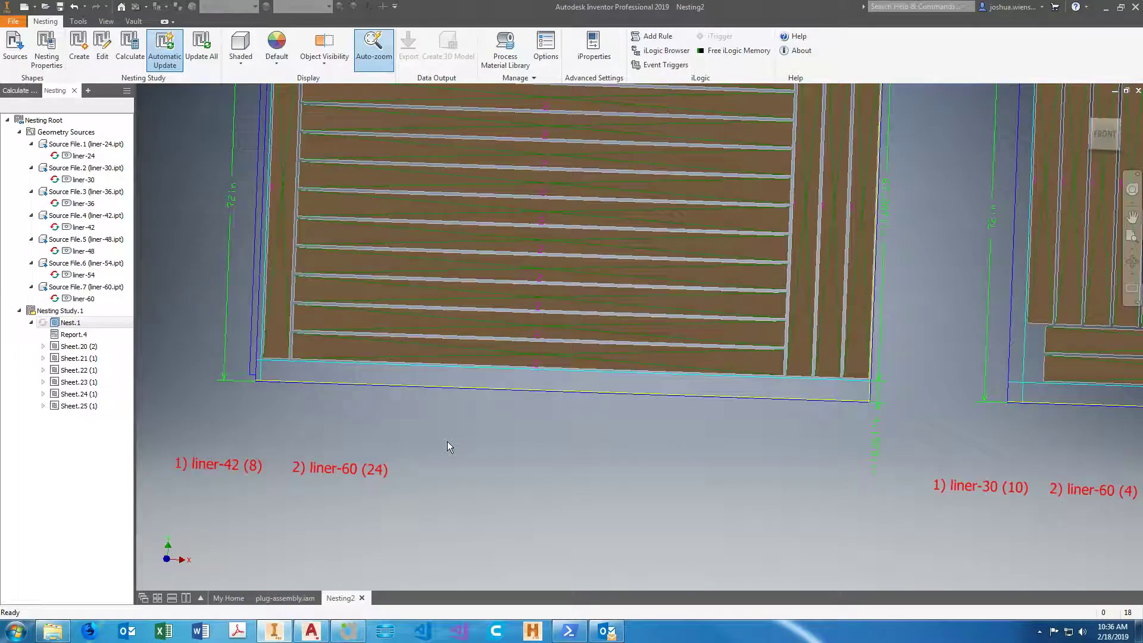
pyautogui.scroll(-2, 448, 445)
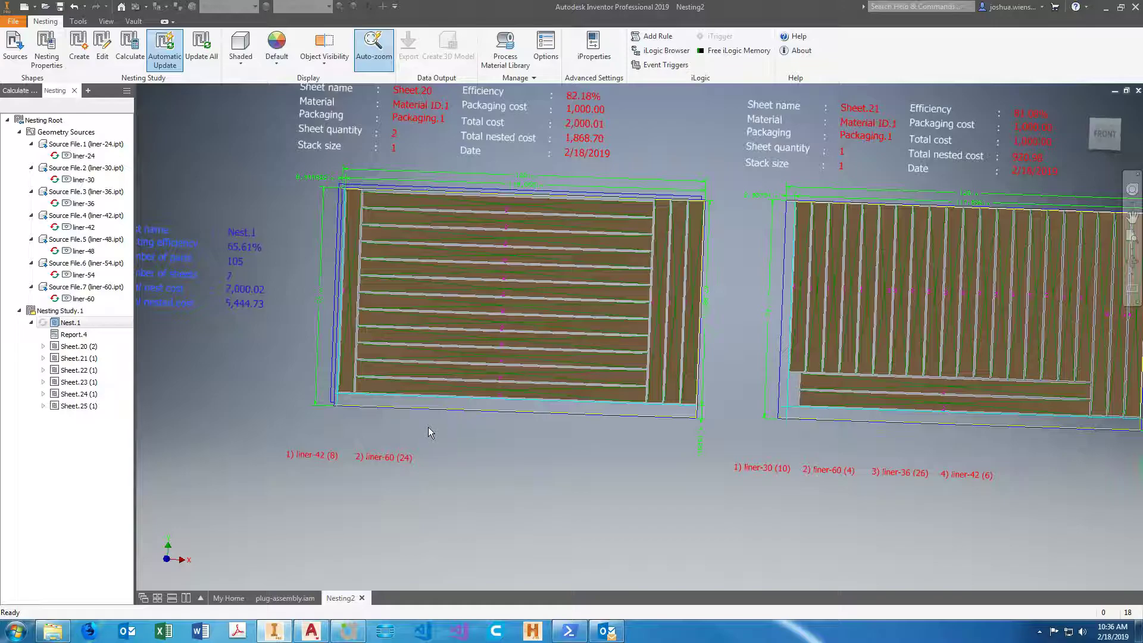
# Review the whole row of nested sheets and inspect the leftover material on Sheet.25.
pyautogui.scroll(-5, 428, 430)
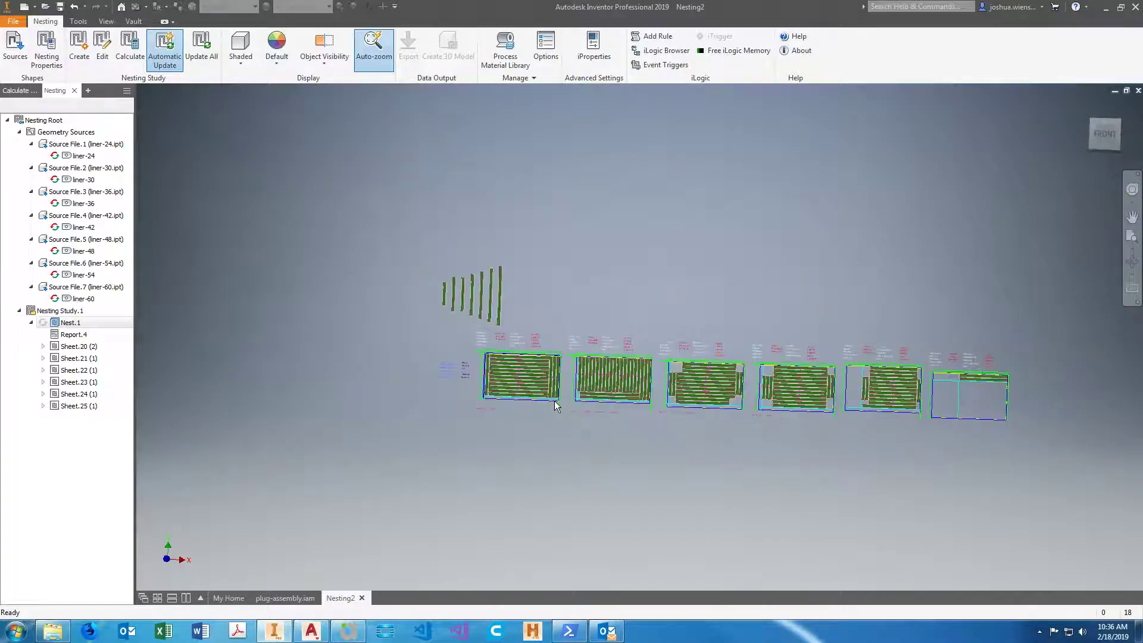
pyautogui.scroll(5, 1009, 399)
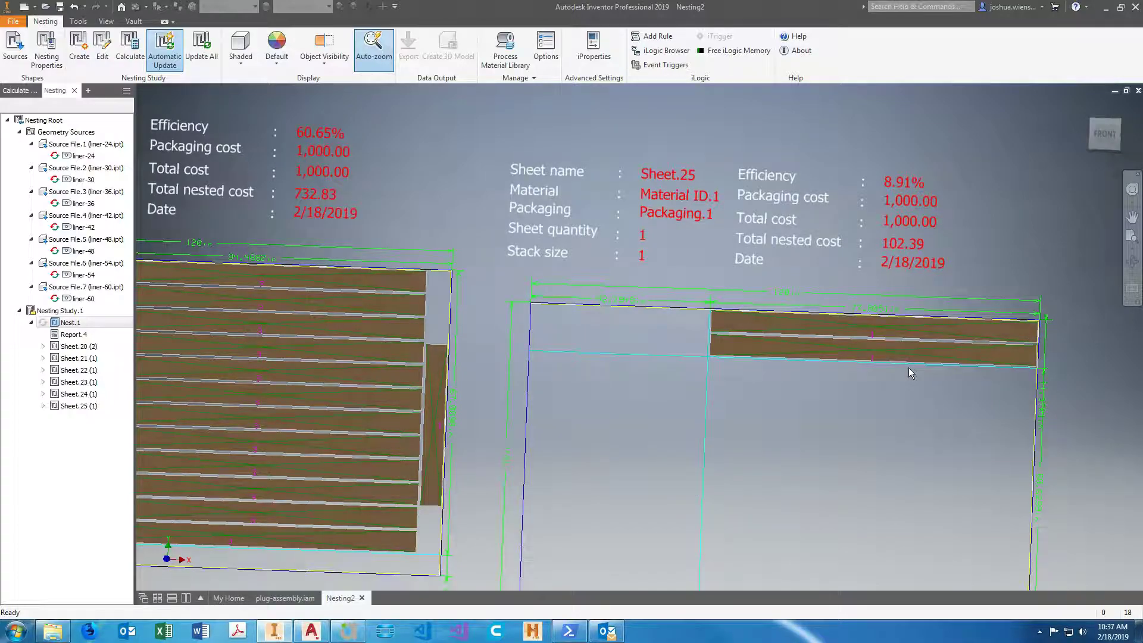
pyautogui.scroll(-5, 908, 366)
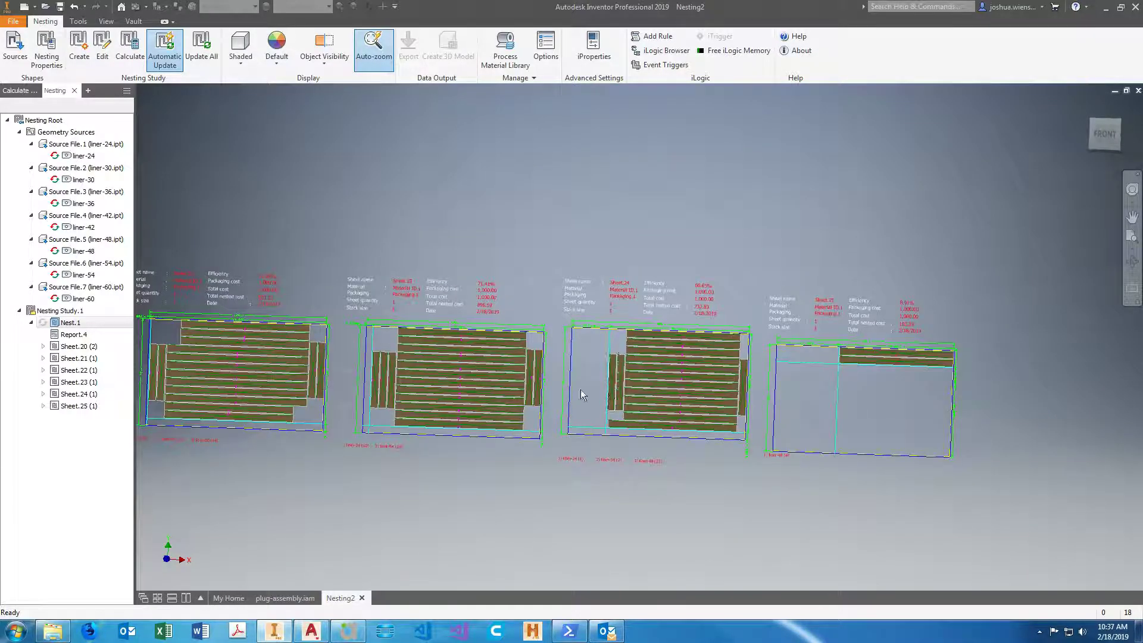
pyautogui.scroll(2, 580, 389)
pyautogui.scroll(-2, 580, 389)
pyautogui.scroll(5, 934, 381)
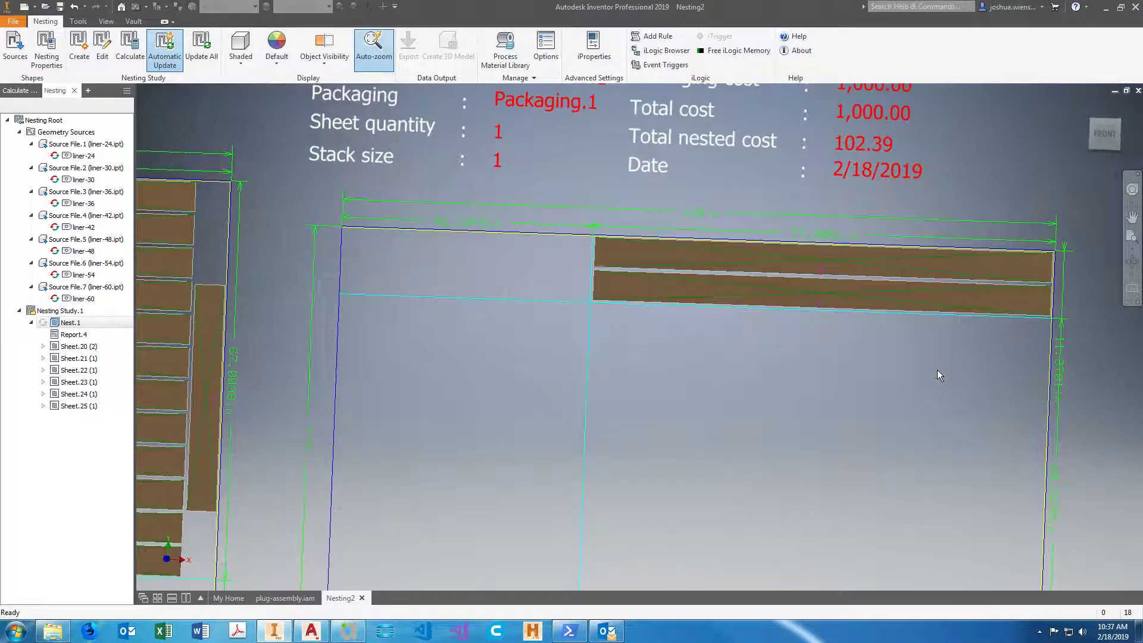
pyautogui.scroll(-2, 937, 374)
pyautogui.scroll(-2, 946, 364)
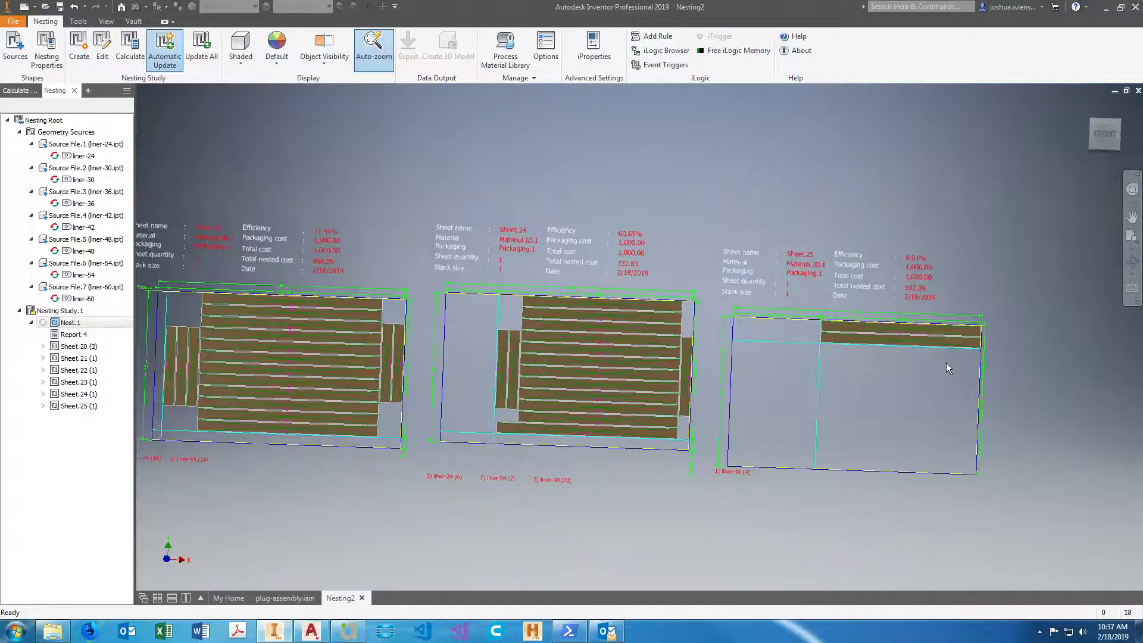
pyautogui.scroll(2, 646, 246)
pyautogui.scroll(-4, 739, 248)
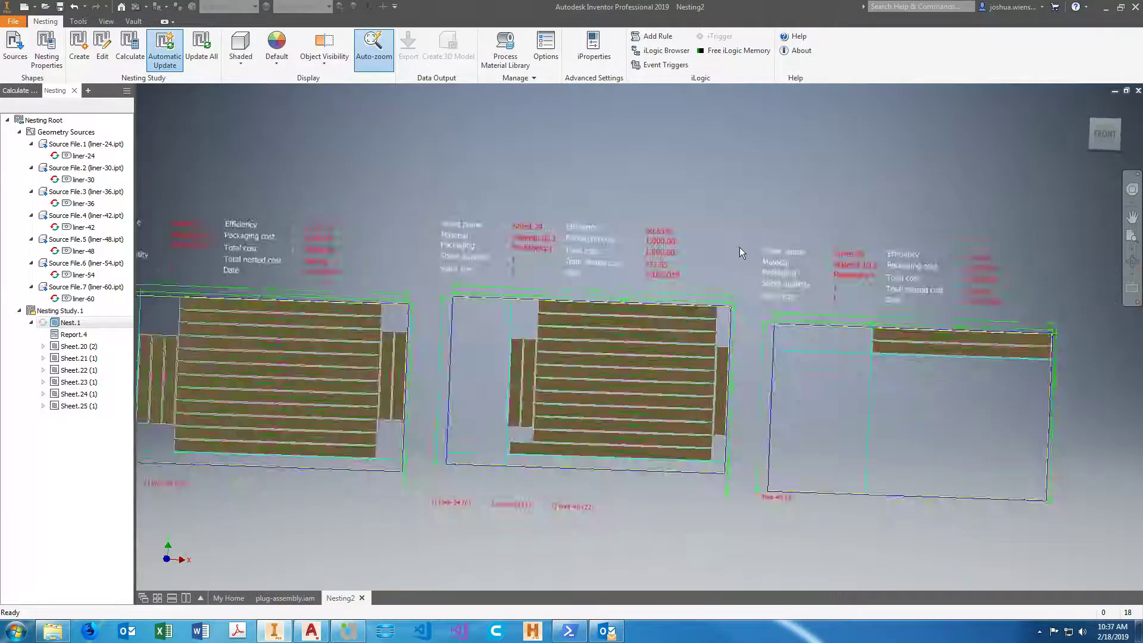
# Read the efficiency and cost details above Sheet.23, Sheet.22 and Sheet.21.
pyautogui.scroll(5, 457, 245)
pyautogui.scroll(-2, 605, 235)
pyautogui.scroll(1, 395, 242)
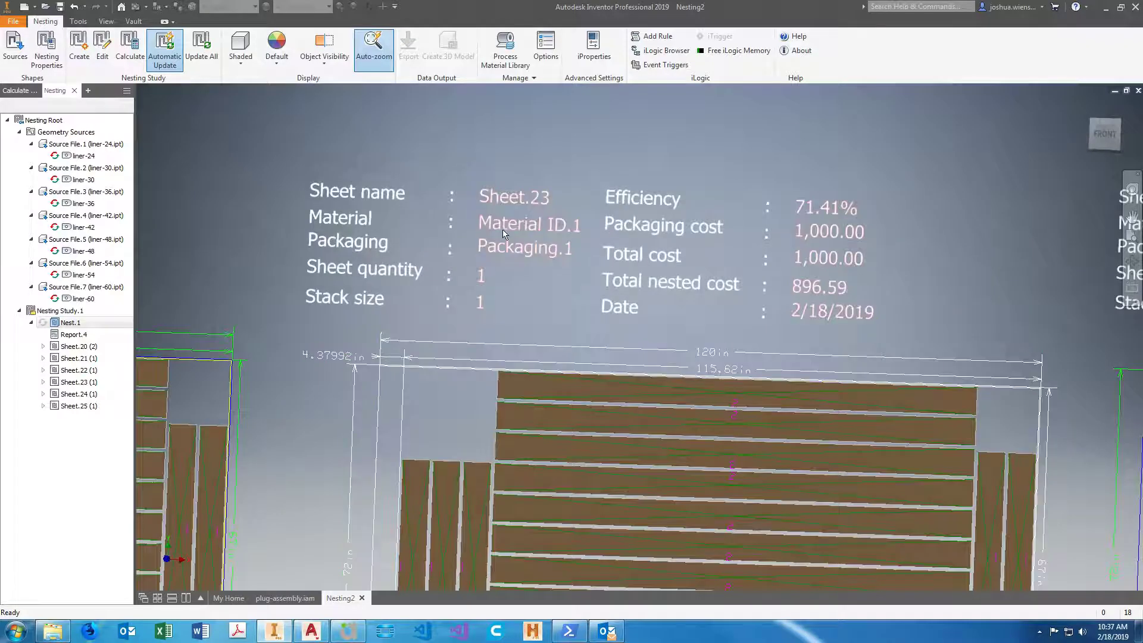
pyautogui.scroll(-3, 381, 236)
pyautogui.scroll(4, 362, 231)
pyautogui.scroll(-4, 372, 231)
pyautogui.scroll(4, 376, 232)
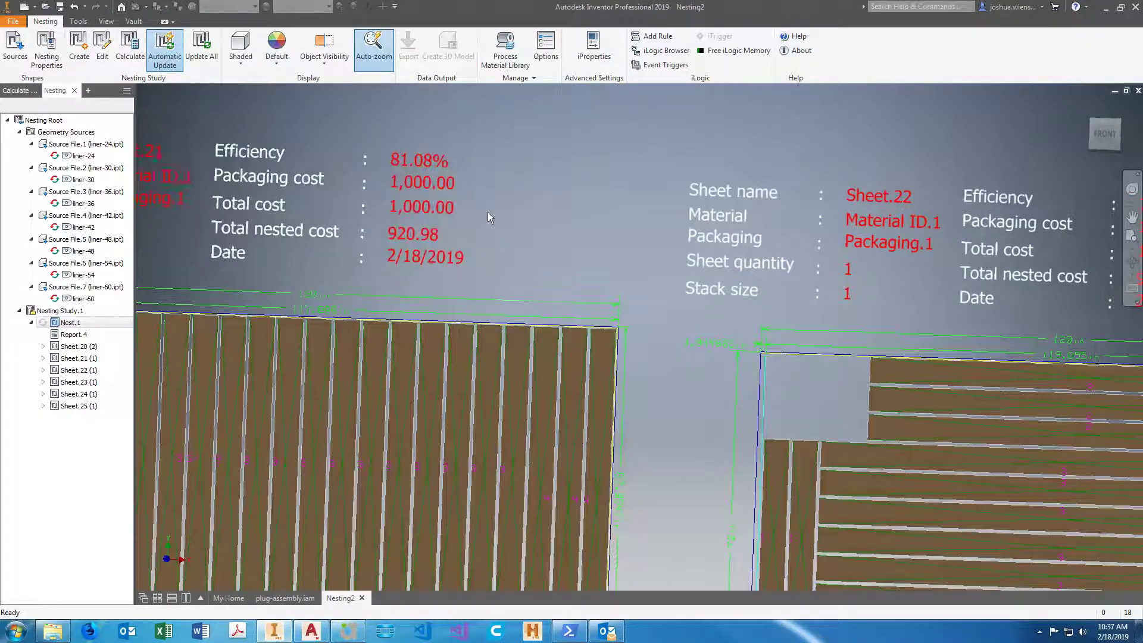
pyautogui.scroll(-5, 487, 211)
pyautogui.scroll(4, 321, 214)
pyautogui.scroll(-4, 345, 212)
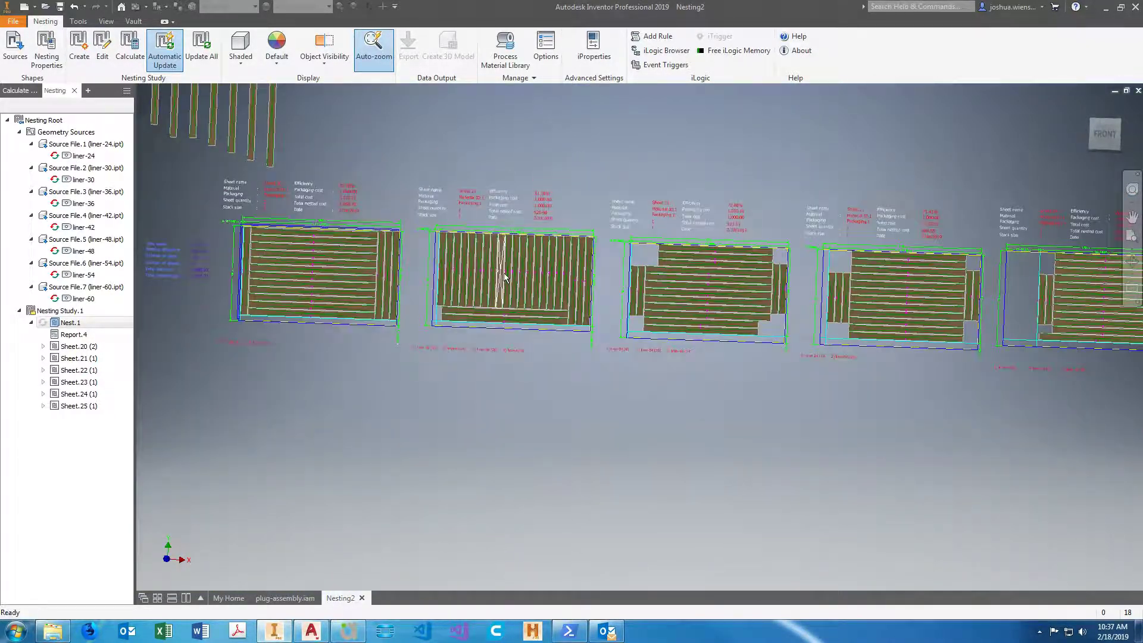
# Review the shape quantities and positioning settings in Nest.1's properties, leaving the dialog without changes.
pyautogui.scroll(-2, 651, 401)
pyautogui.scroll(5, 595, 411)
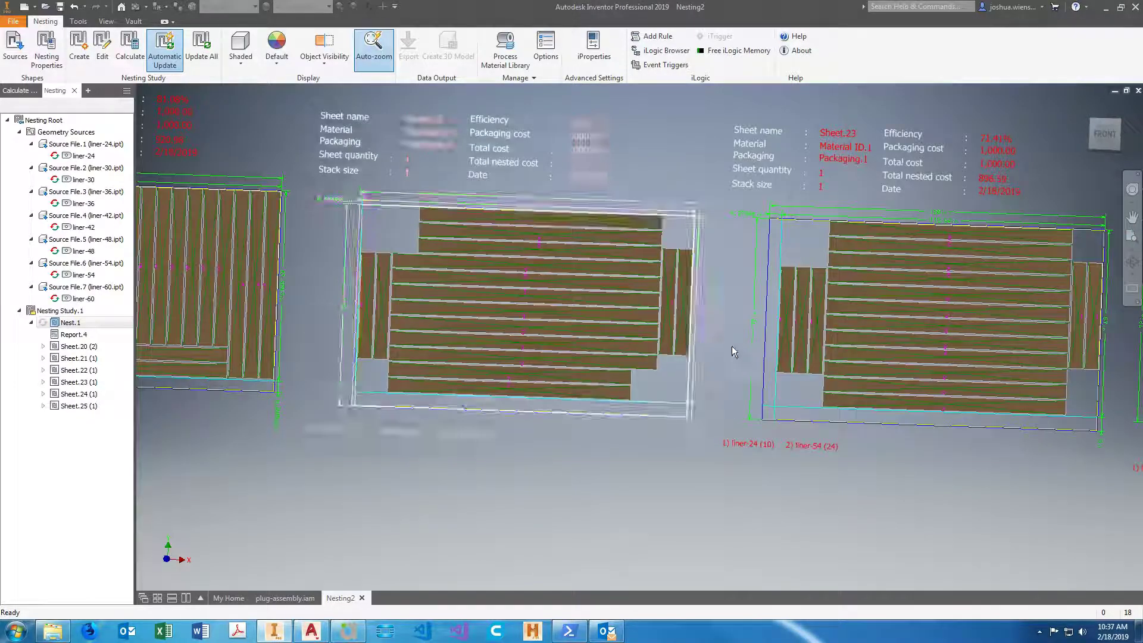
pyautogui.doubleClick(78, 325)
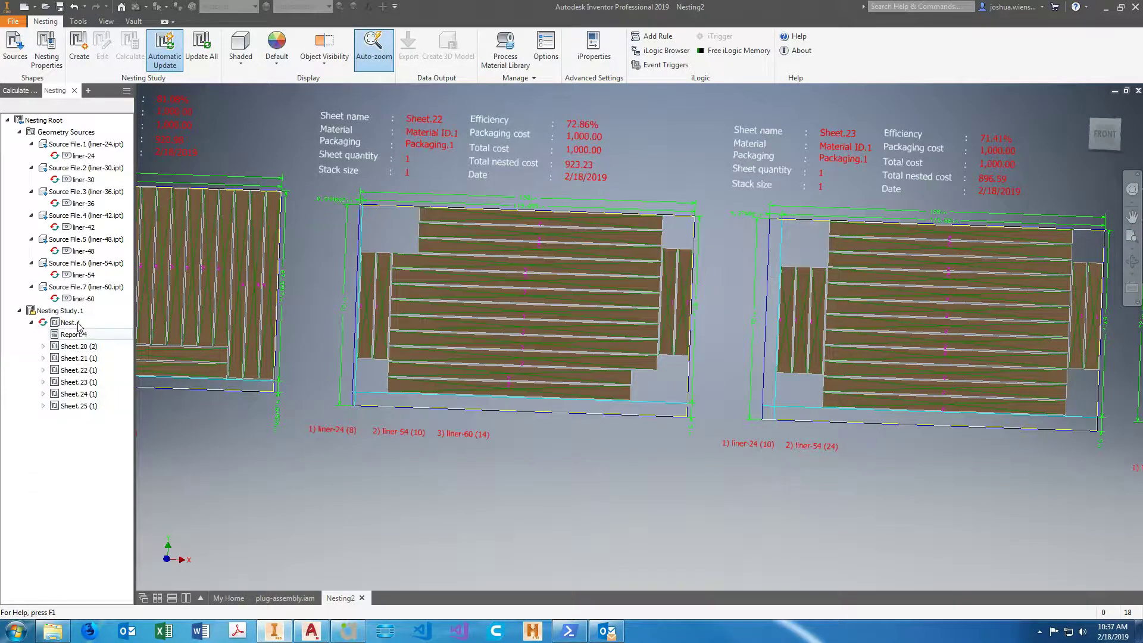
pyautogui.rightClick(79, 326)
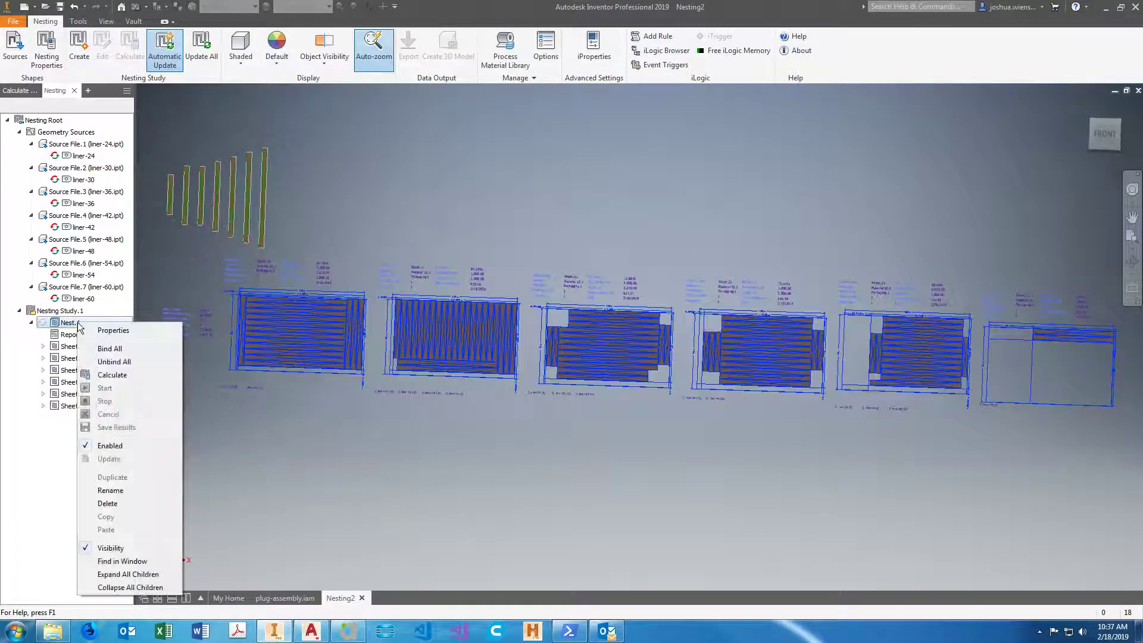
pyautogui.click(113, 331)
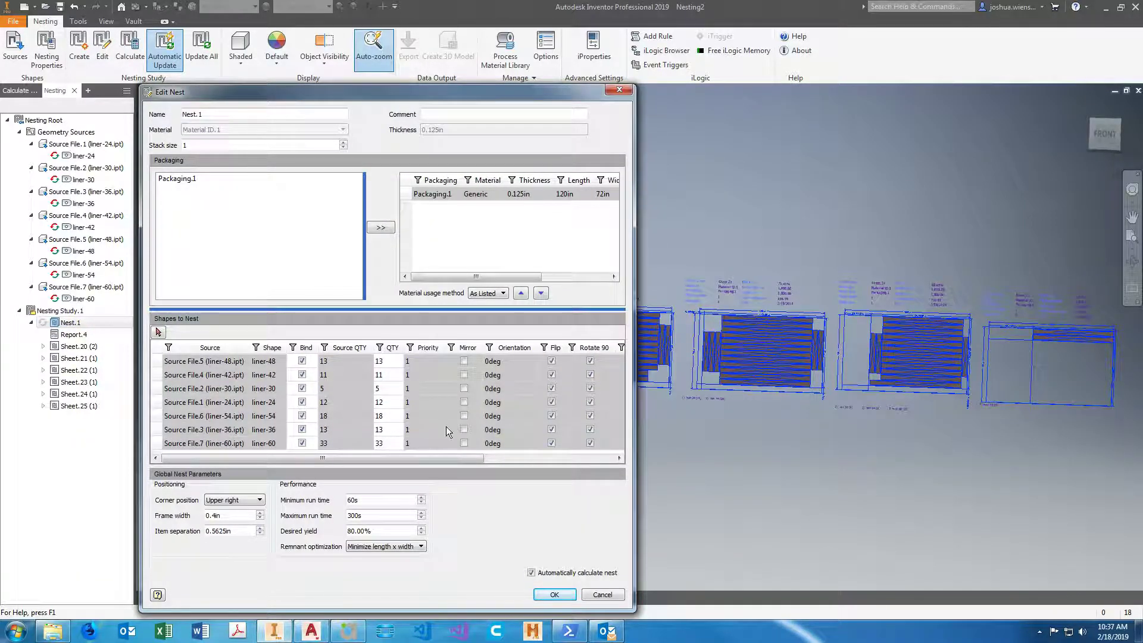
pyautogui.moveTo(458, 462); pyautogui.dragTo(428, 463)
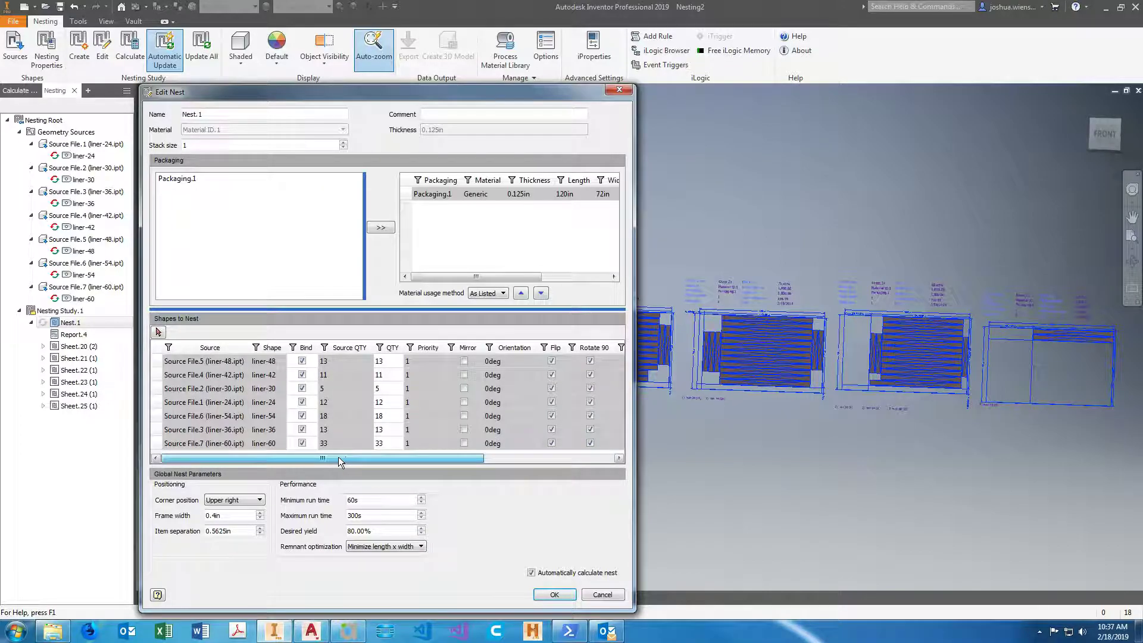
pyautogui.click(611, 594)
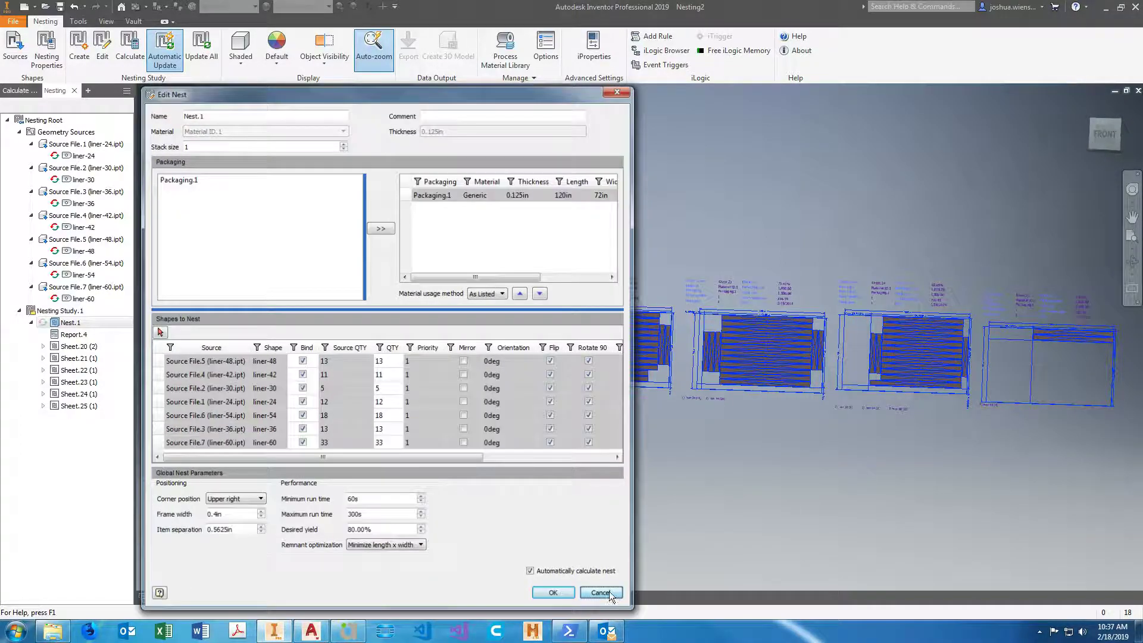
# Edit the priority of the liner-42 shape in the source nesting properties and accept the settings.
pyautogui.click(56, 66)
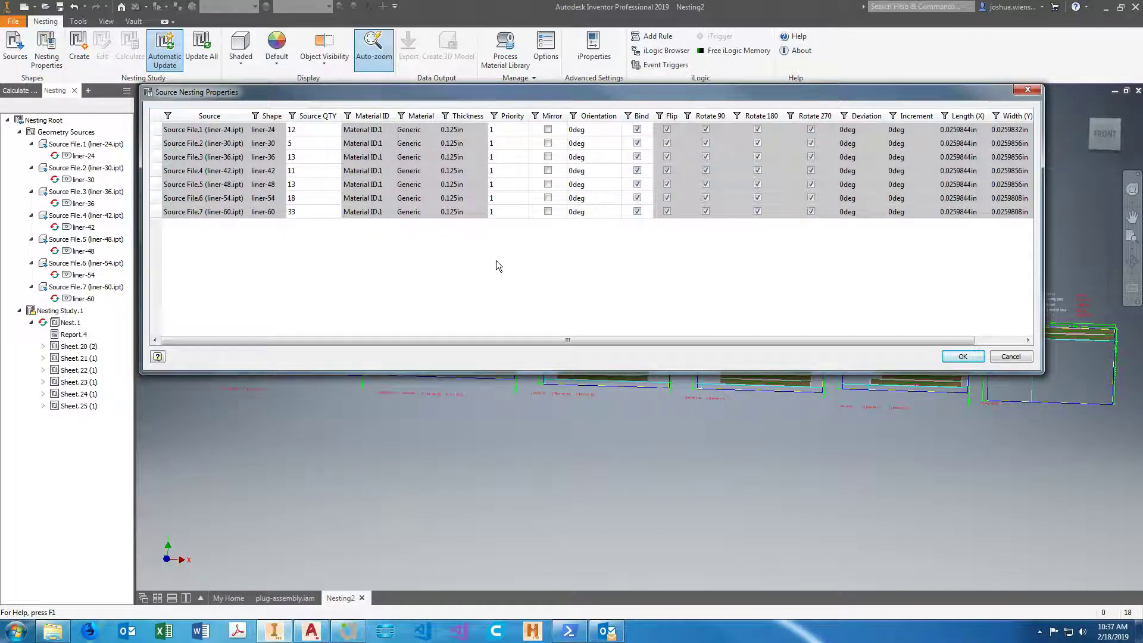
pyautogui.click(503, 170)
pyautogui.click(960, 356)
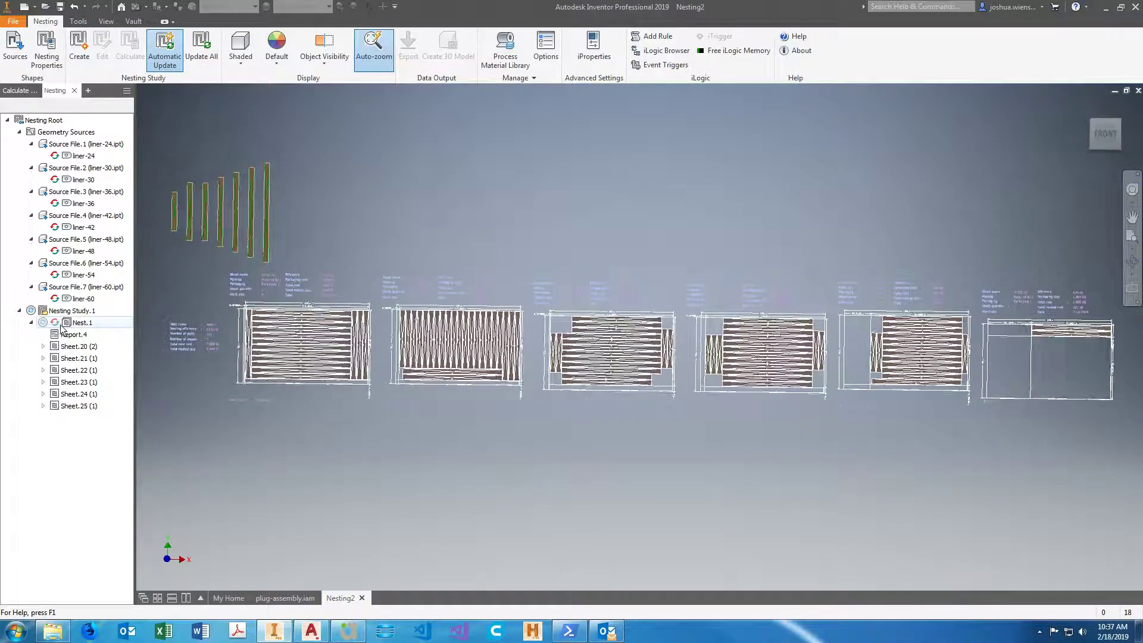
# Start a new calculation of Nest.1 under Nesting Study.1.
pyautogui.click(80, 322)
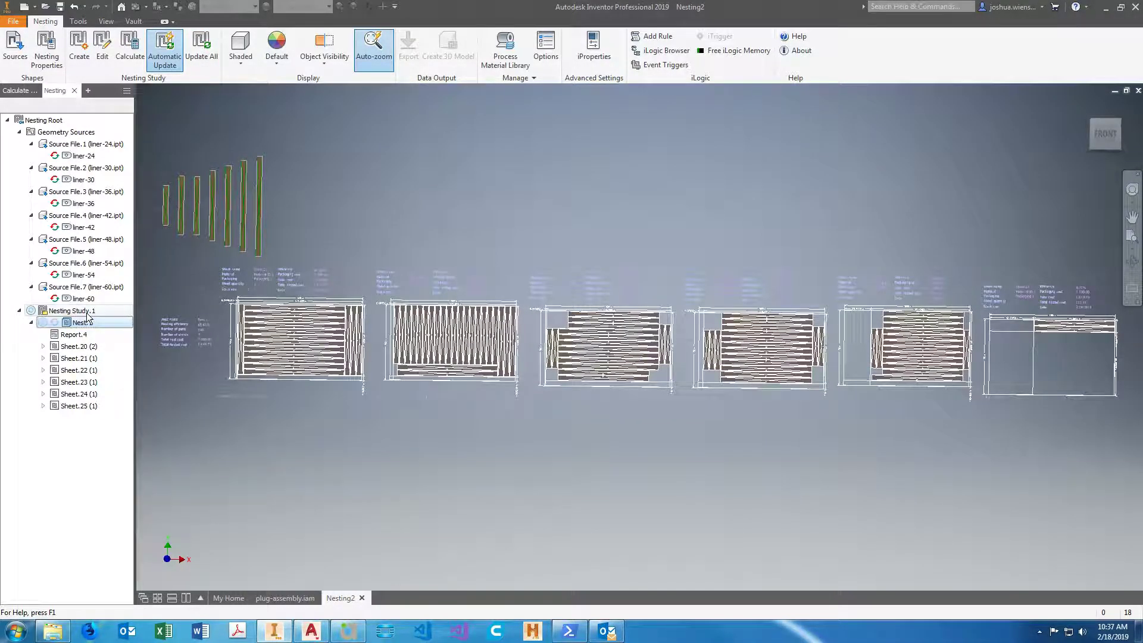
pyautogui.click(87, 312)
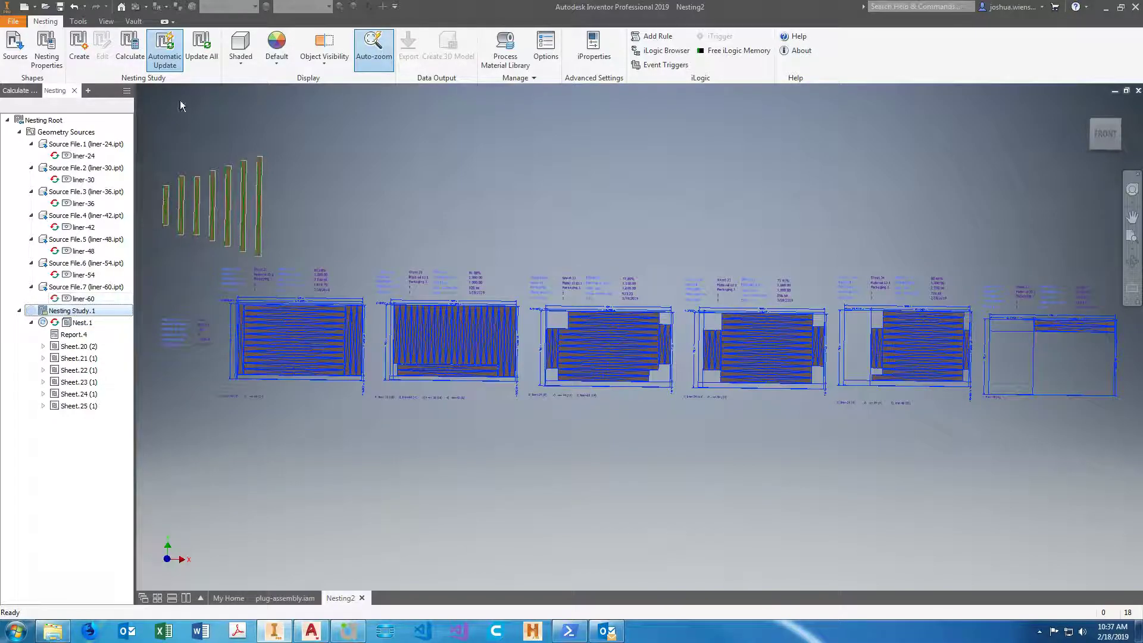
pyautogui.rightClick(78, 327)
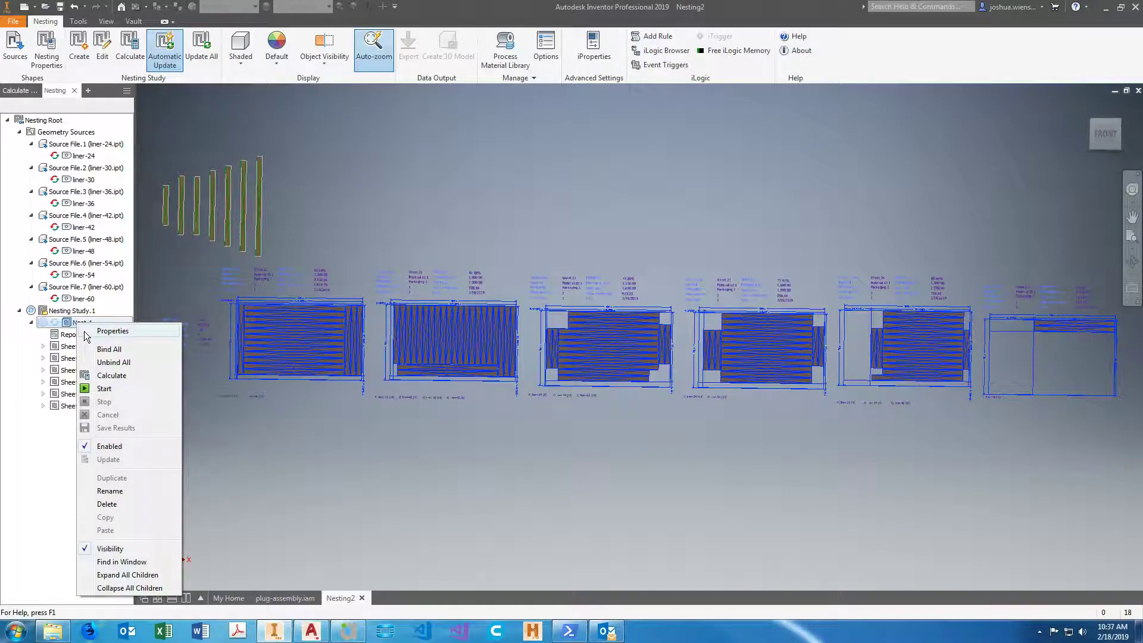
pyautogui.click(116, 388)
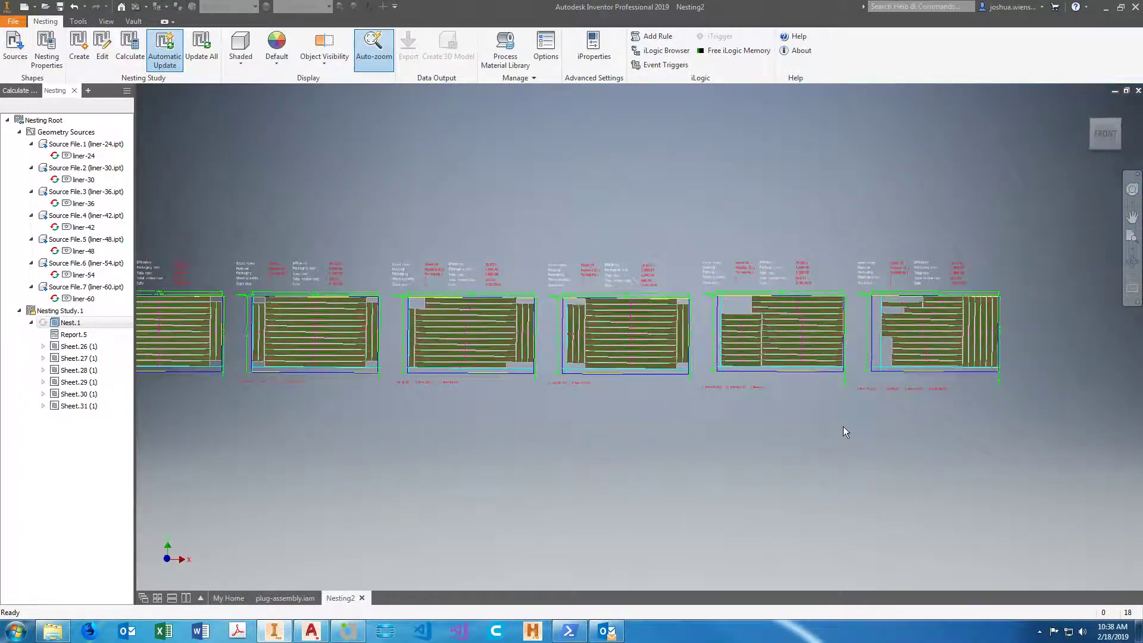
# Compare the part layouts and leftover material along the whole row of recalculated sheets, Sheet.26 through Sheet.31.
pyautogui.scroll(1, 842, 426)
pyautogui.scroll(6, 941, 338)
pyautogui.scroll(-5, 965, 345)
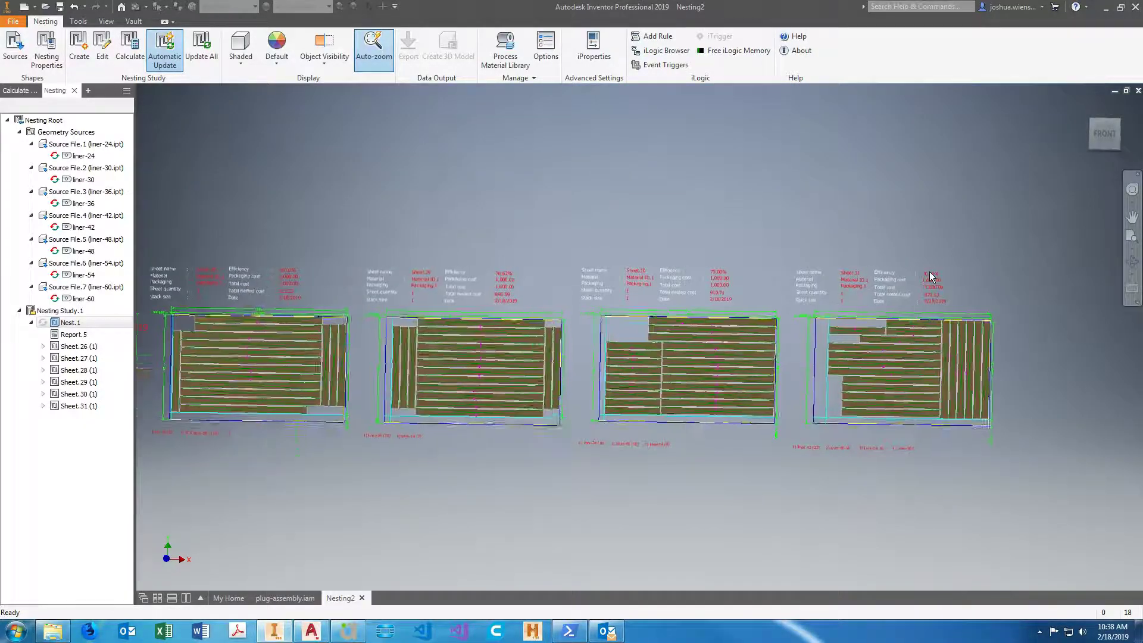
pyautogui.scroll(3, 930, 276)
pyautogui.scroll(-3, 978, 288)
pyautogui.scroll(3, 744, 297)
pyautogui.scroll(-5, 757, 294)
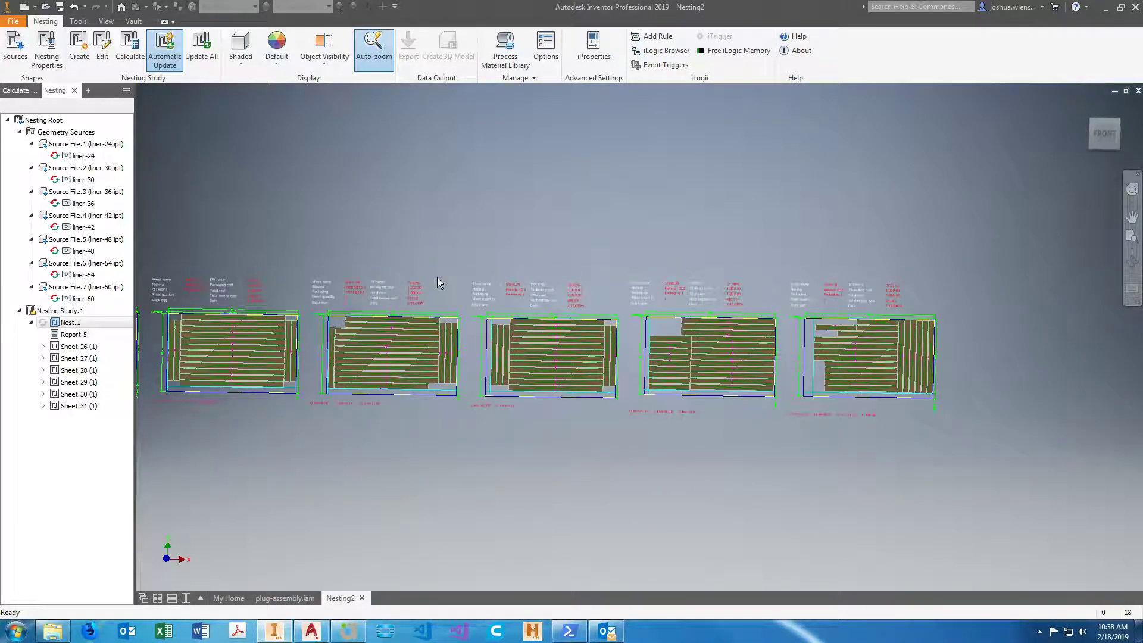
pyautogui.scroll(2, 437, 277)
pyautogui.scroll(-2, 654, 296)
pyautogui.scroll(1, 388, 284)
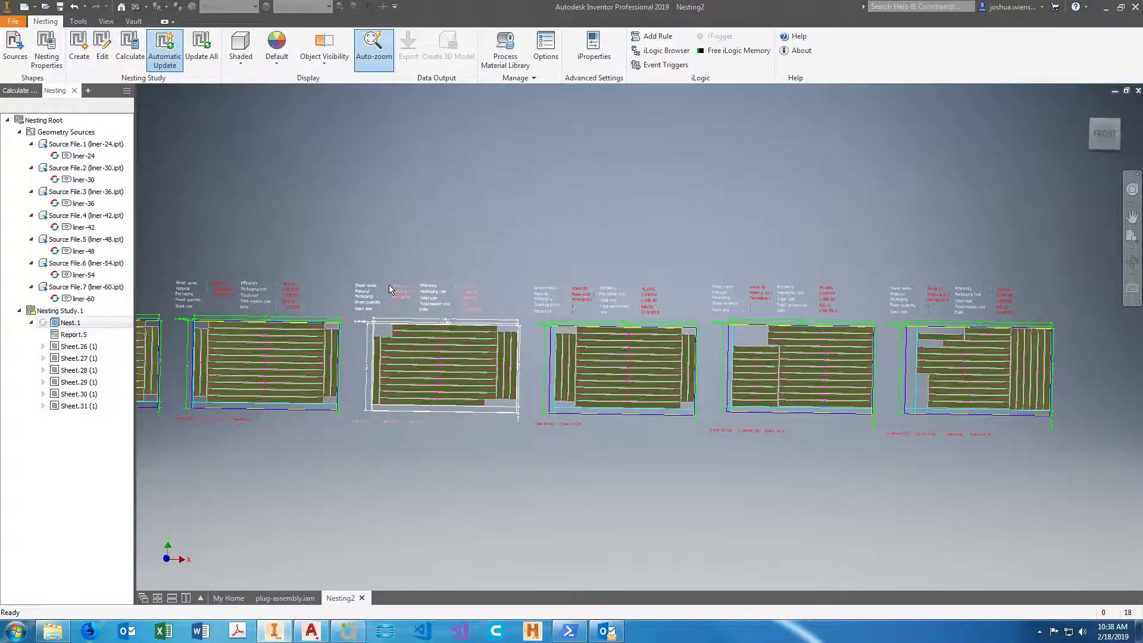
pyautogui.scroll(-3, 398, 299)
pyautogui.scroll(5, 600, 306)
pyautogui.scroll(-4, 458, 301)
pyautogui.scroll(4, 396, 298)
pyautogui.scroll(-5, 396, 298)
pyautogui.scroll(2, 570, 415)
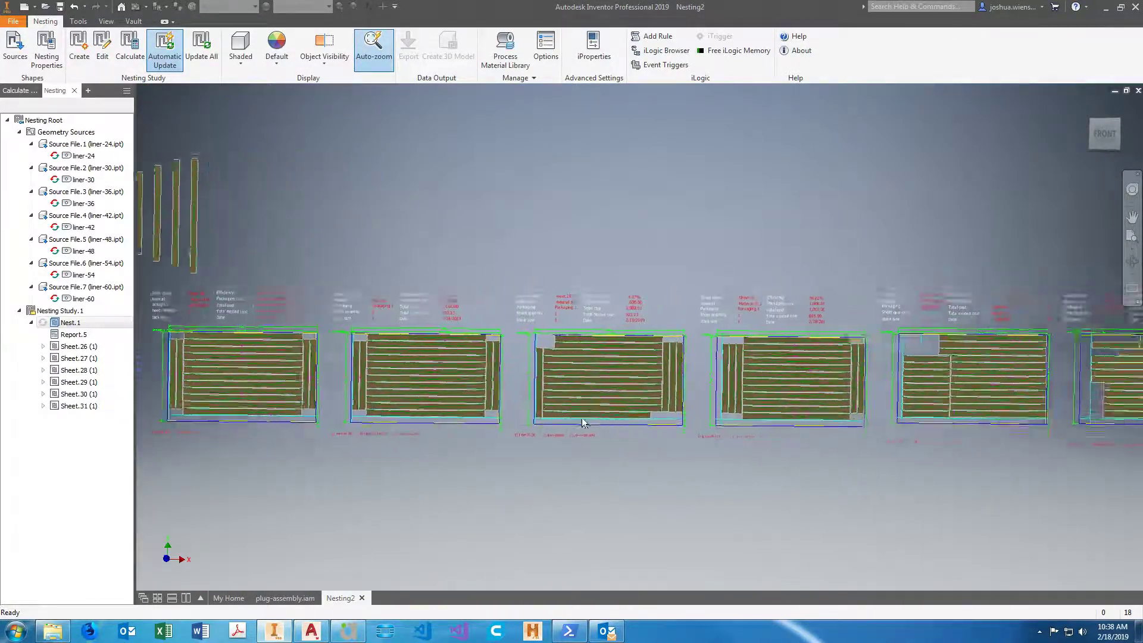
pyautogui.scroll(-2, 613, 431)
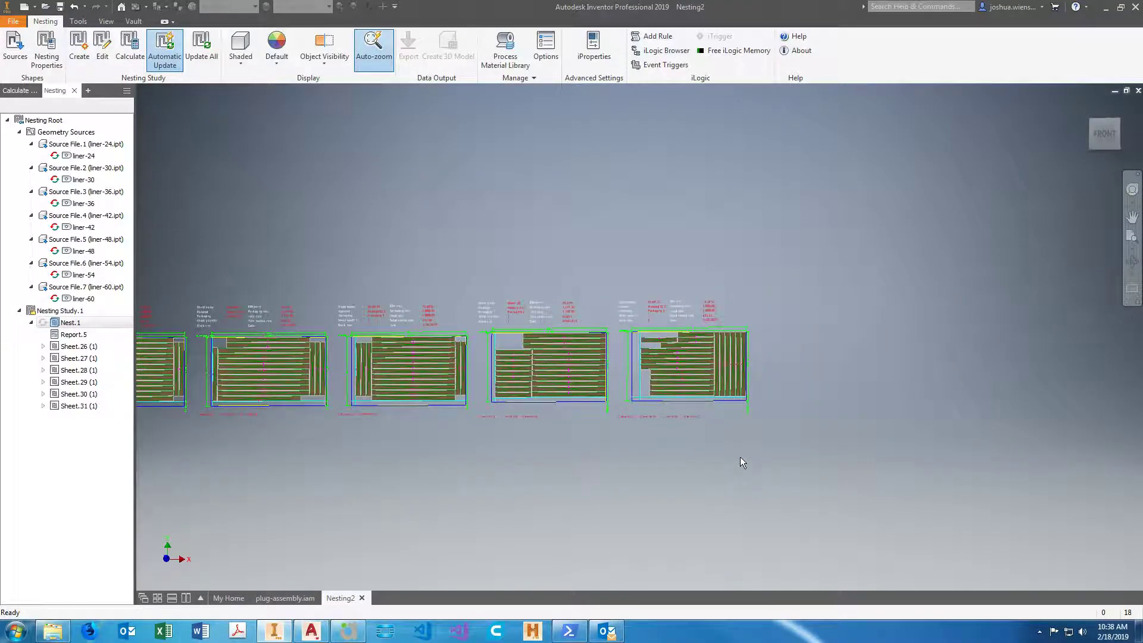
# Read the part quantities and efficiency on Sheet.31, Sheet.26 and Sheet.27.
pyautogui.scroll(4, 751, 393)
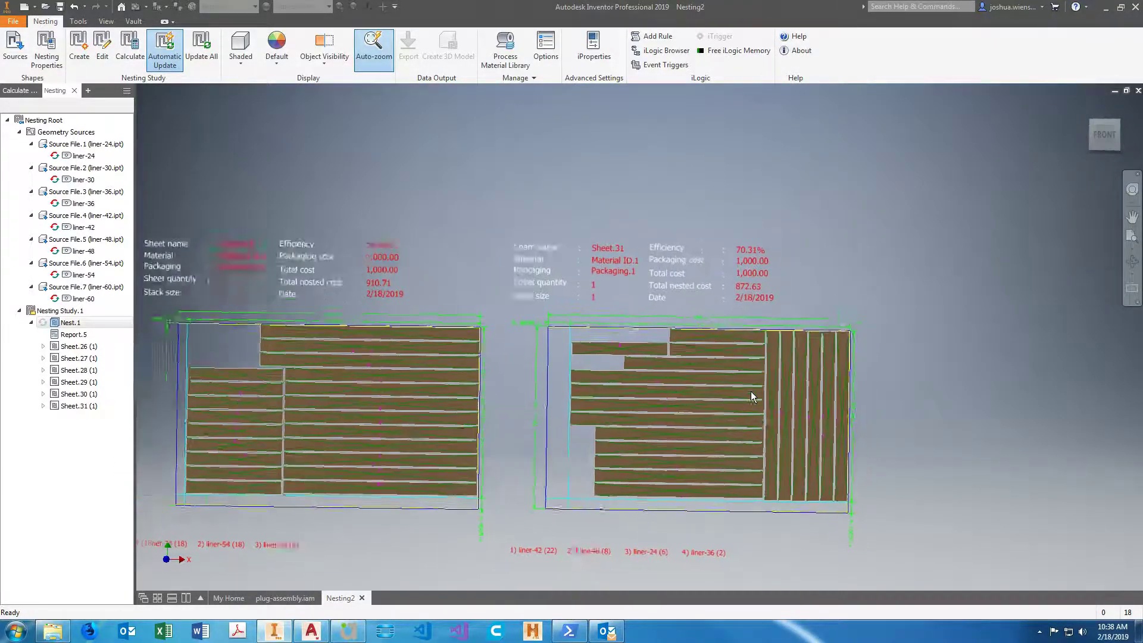
pyautogui.scroll(-2, 819, 460)
pyautogui.scroll(-3, 702, 455)
pyautogui.scroll(4, 521, 448)
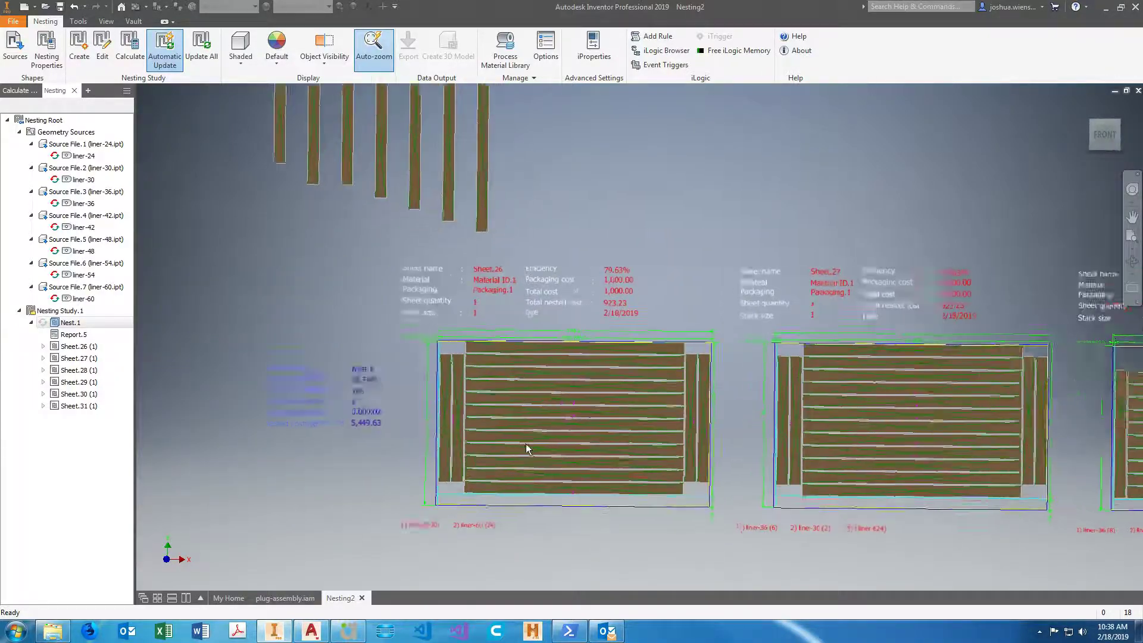
pyautogui.scroll(3, 614, 452)
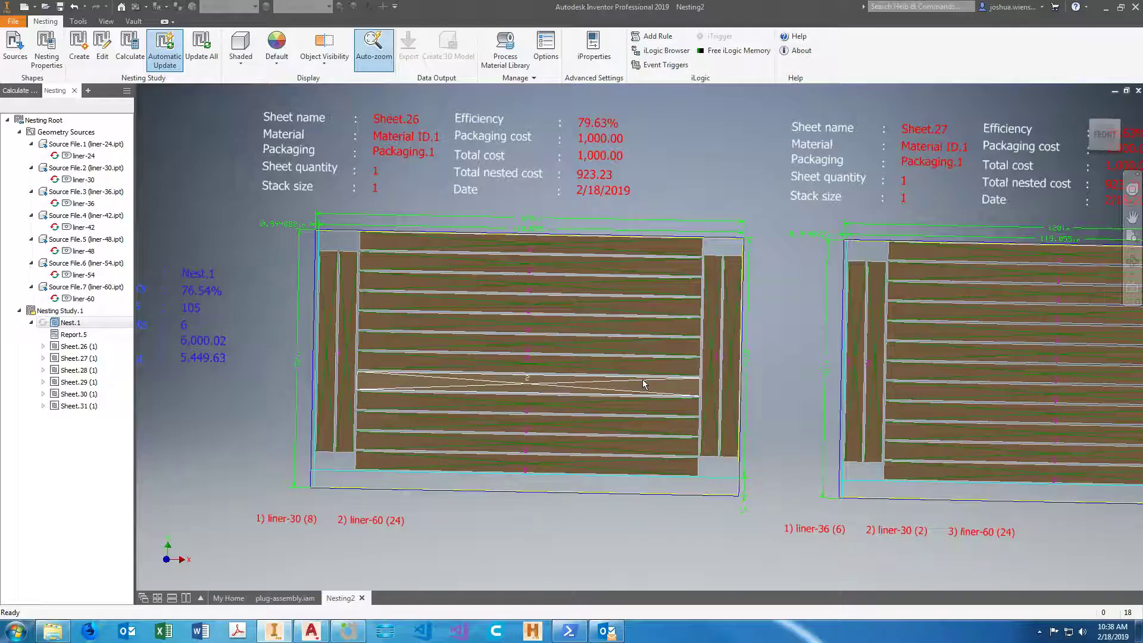
# Inspect the gap between adjoining liner parts near Sheet.26's upper-left corner and check the context commands for a measuring option.
pyautogui.moveTo(643, 383); pyautogui.dragTo(545, 416, button='middle')
pyautogui.scroll(3, 696, 405)
pyautogui.scroll(3, 469, 271)
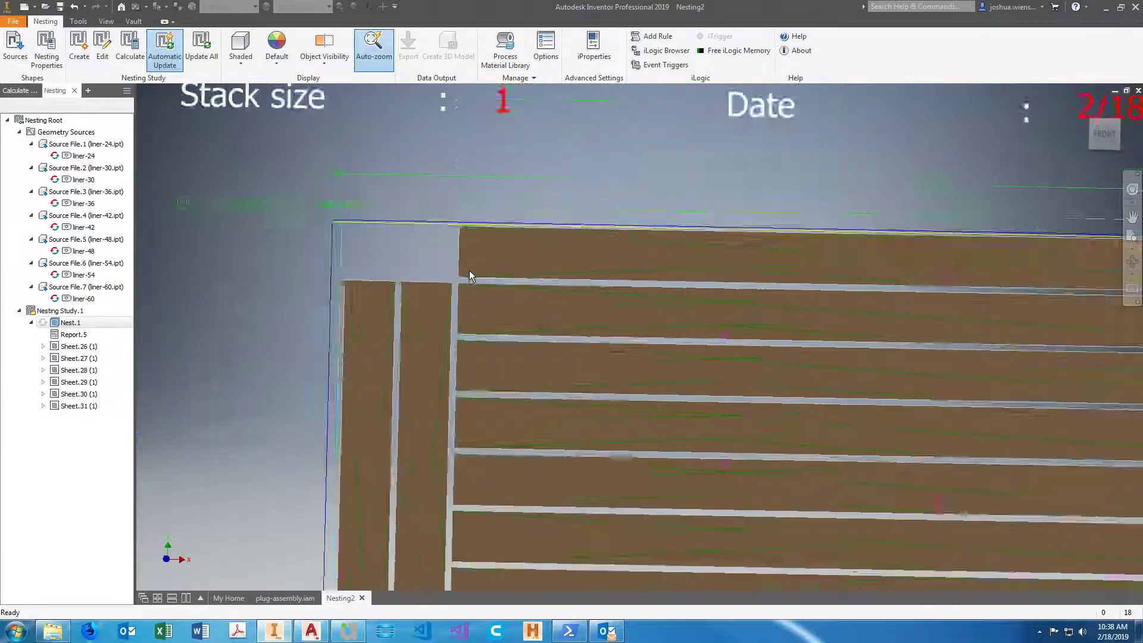
pyautogui.scroll(4, 469, 274)
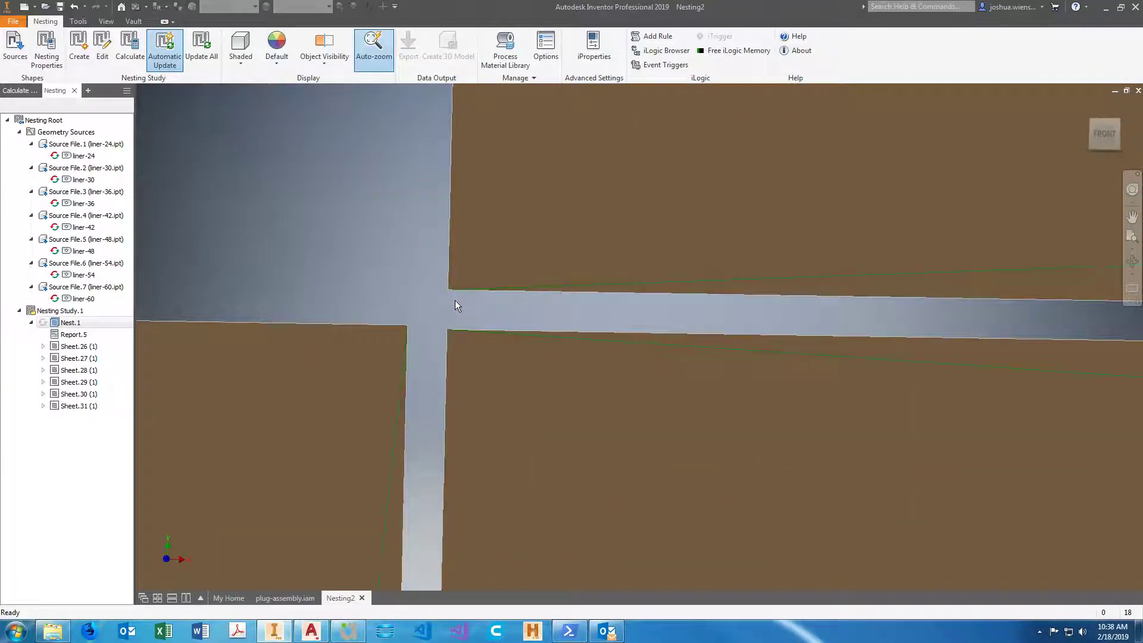
pyautogui.rightClick(456, 306)
pyautogui.click(456, 305)
pyautogui.rightClick(453, 312)
pyautogui.click(453, 313)
pyautogui.rightClick(453, 313)
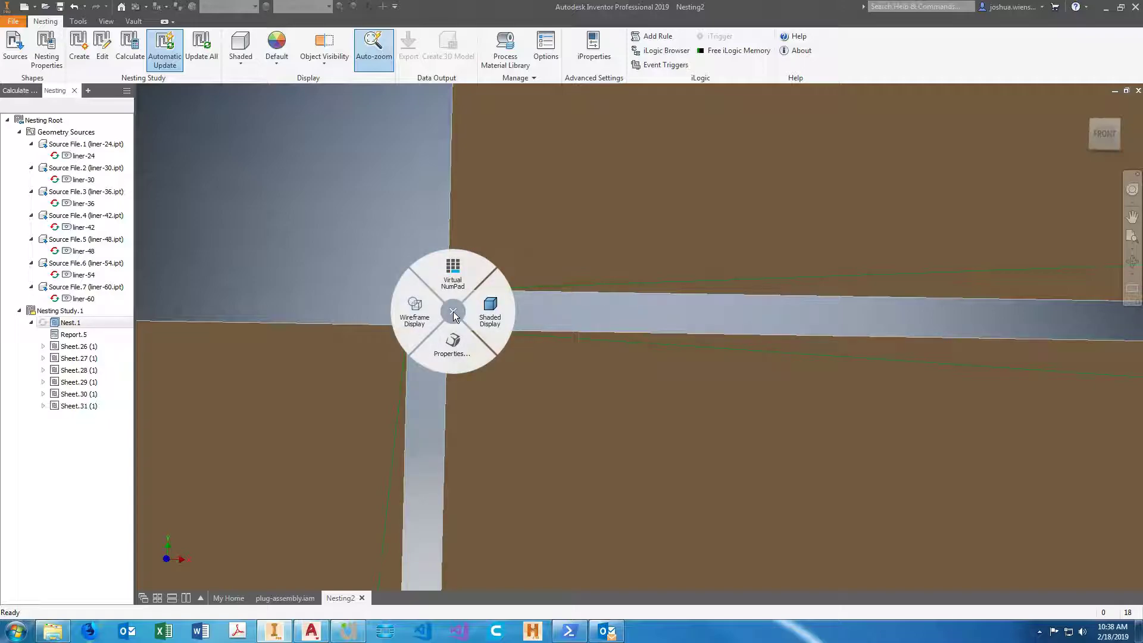
pyautogui.click(454, 314)
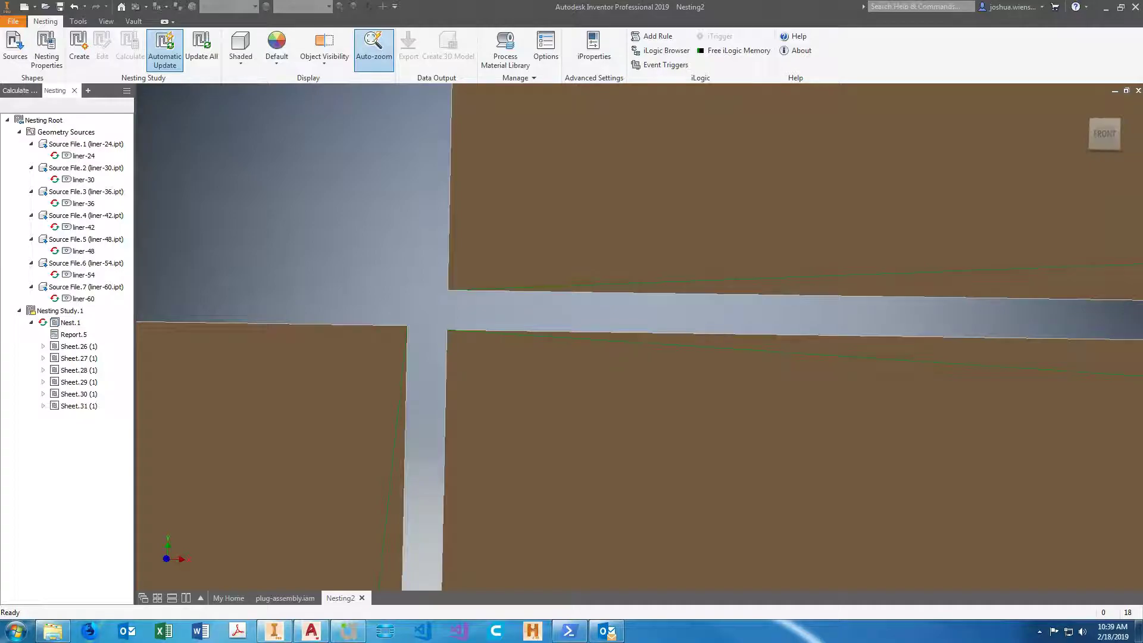
# Try to find an available Measure command for checking the separation between the nested liner parts.
pyautogui.rightClick(407, 298)
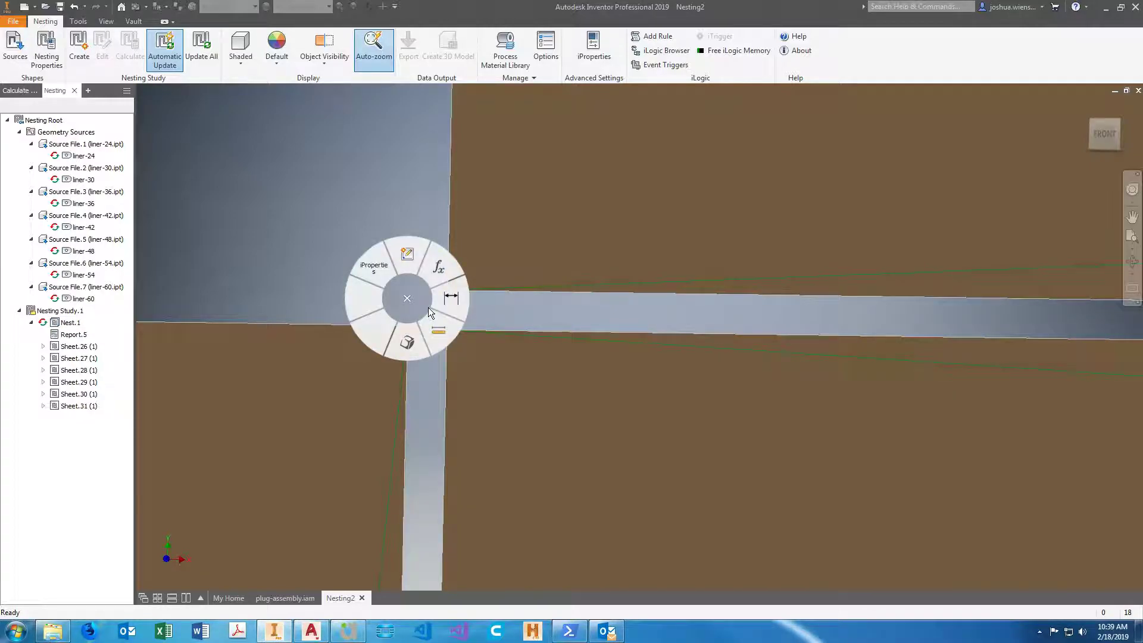
pyautogui.click(478, 370)
pyautogui.moveTo(473, 366); pyautogui.dragTo(469, 355, button='middle')
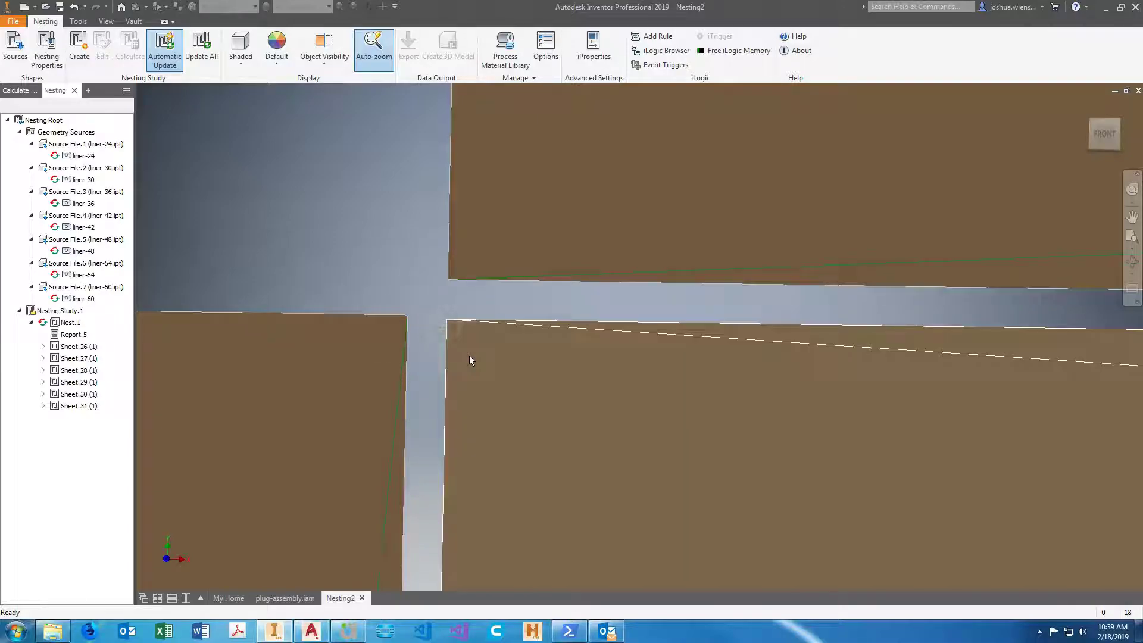
pyautogui.scroll(-4, 449, 324)
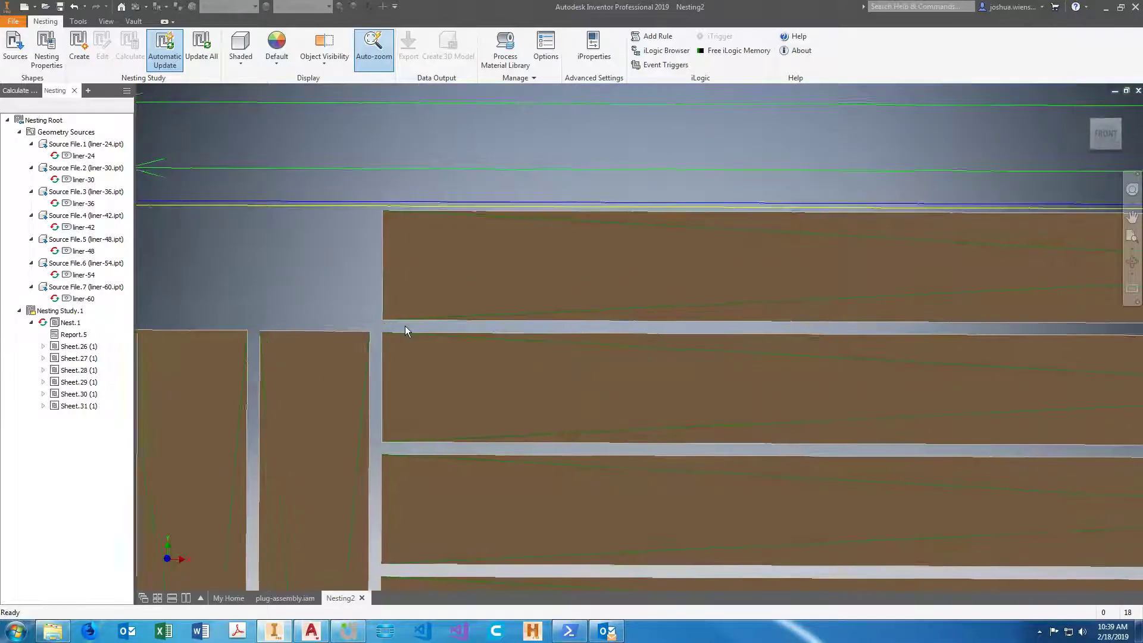
pyautogui.scroll(3, 360, 315)
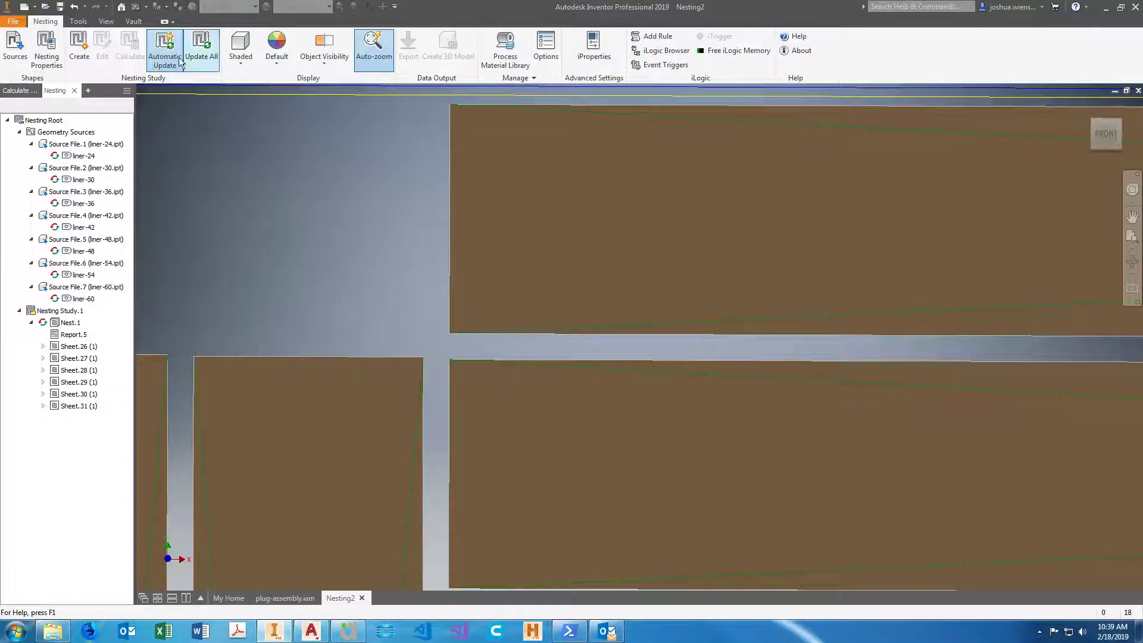
pyautogui.click(78, 21)
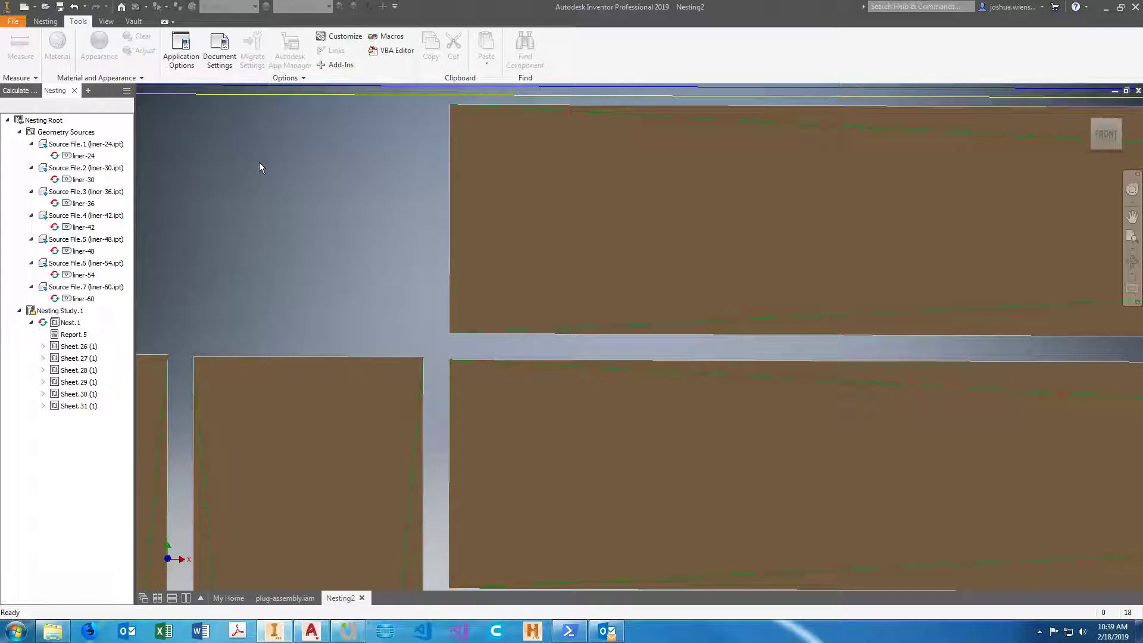
# Review the overall Nest.1 summary of efficiency, parts, sheets and costs beside Sheet.26.
pyautogui.scroll(-2, 260, 164)
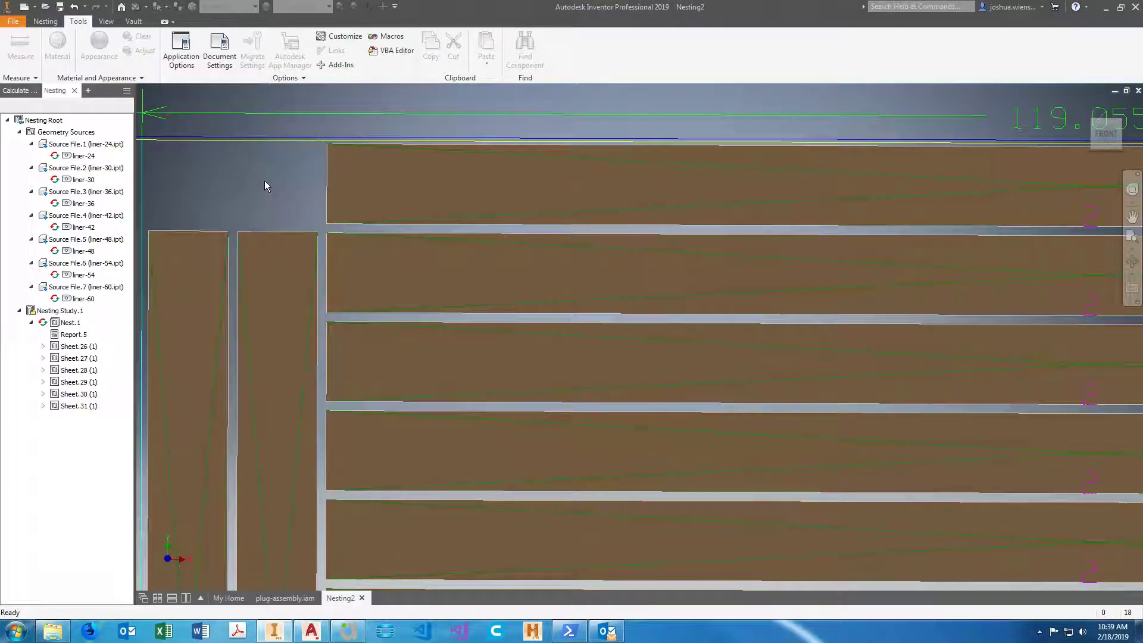
pyautogui.scroll(-3, 215, 157)
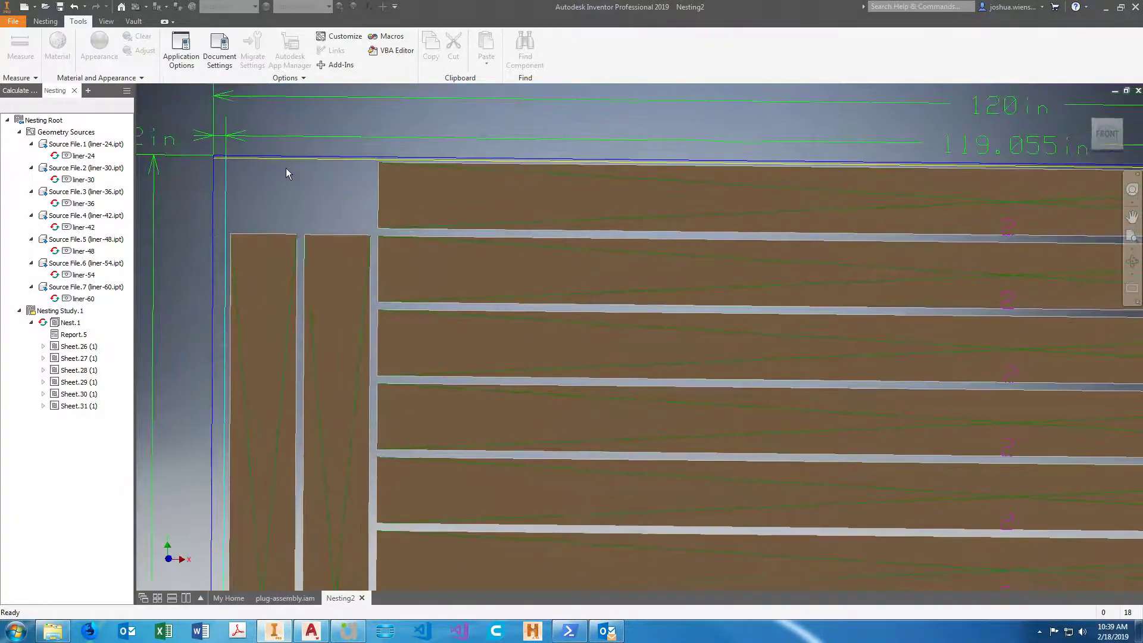
pyautogui.scroll(-5, 286, 173)
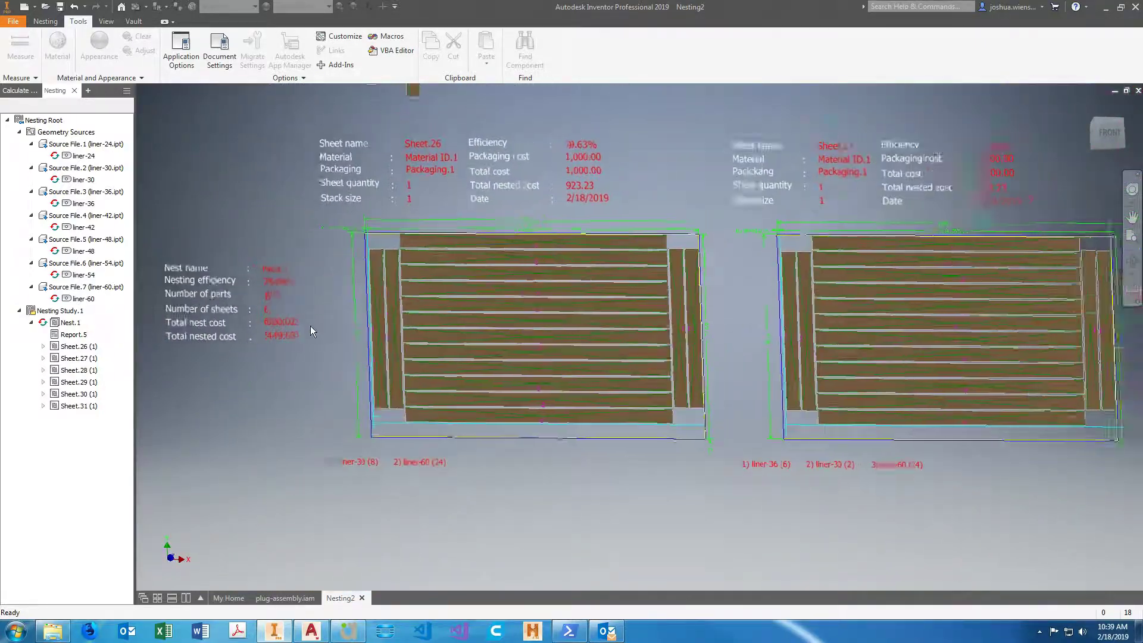
pyautogui.scroll(1, 334, 367)
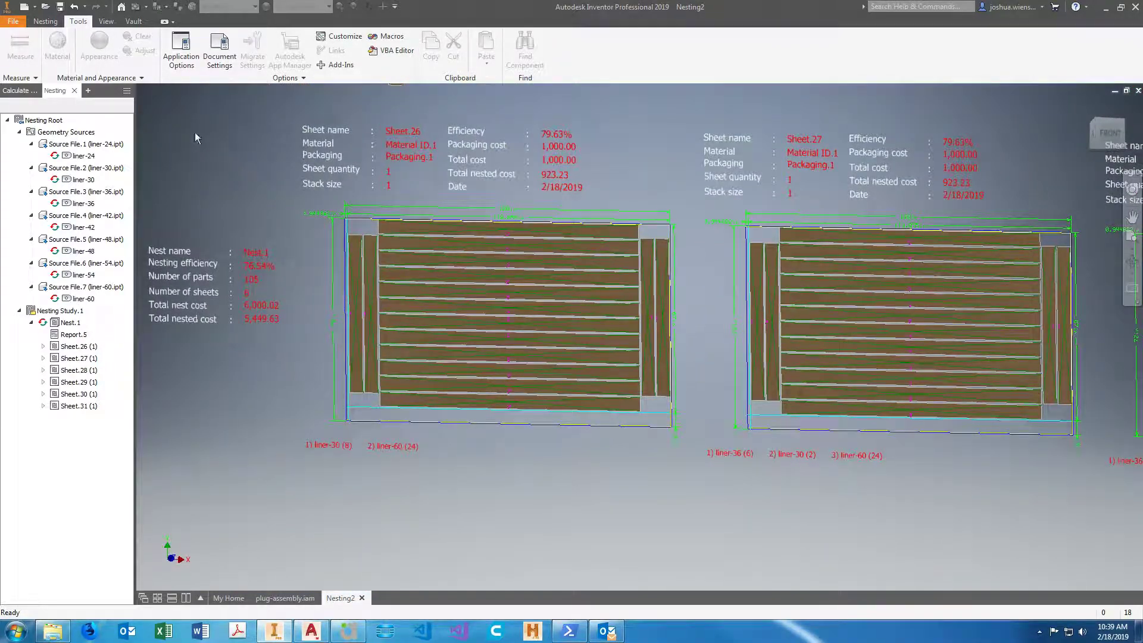
pyautogui.click(45, 20)
pyautogui.scroll(-1, 310, 291)
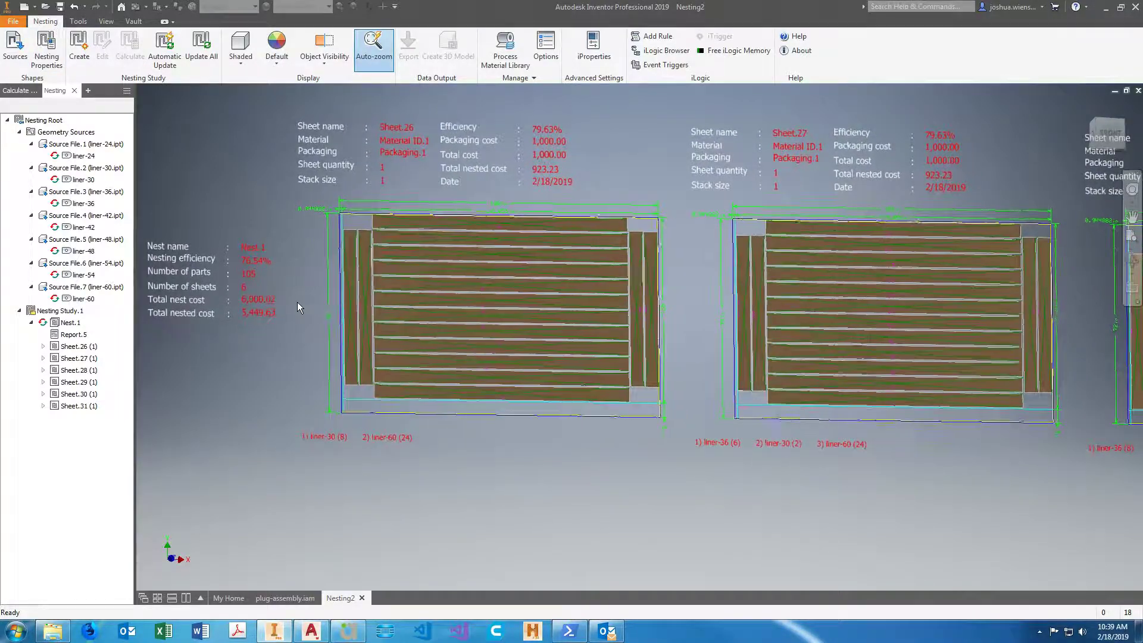
pyautogui.scroll(5, 337, 350)
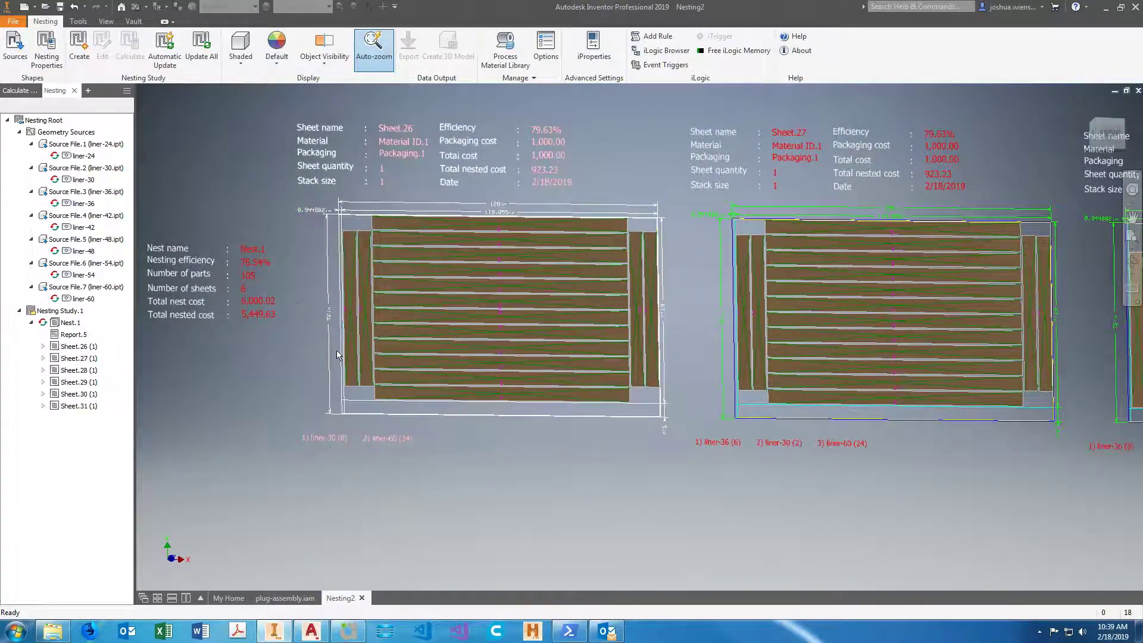
# Inspect the gaps between adjoining liner parts at Sheet.26's upper-left corner and check the context commands there.
pyautogui.scroll(-5, 386, 329)
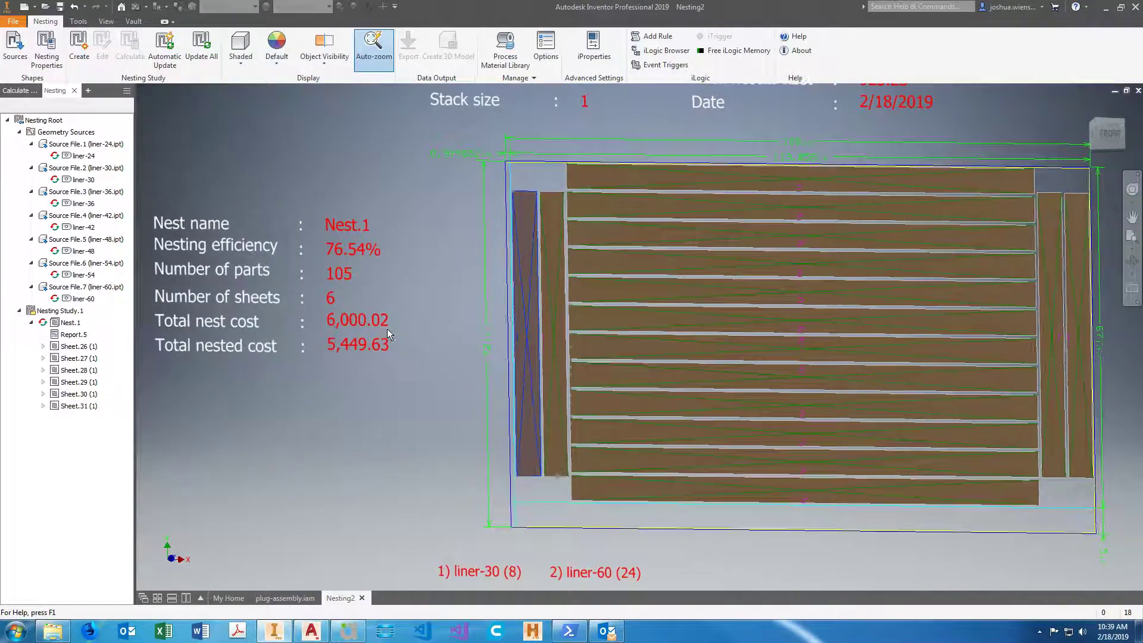
pyautogui.scroll(5, 494, 148)
pyautogui.scroll(3, 501, 138)
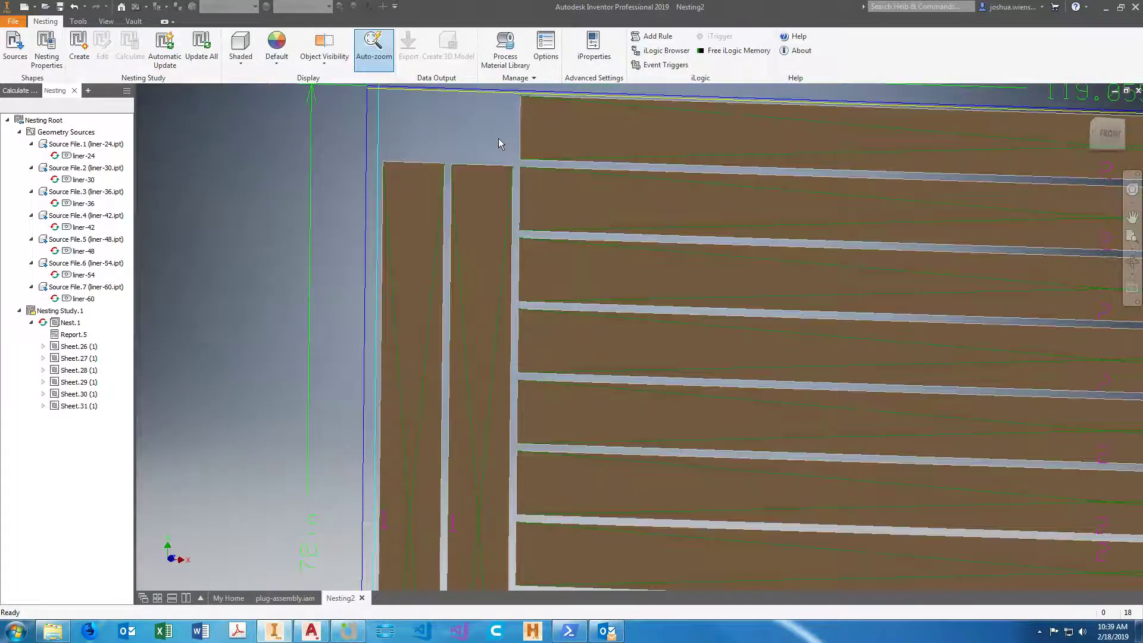
pyautogui.rightClick(484, 152)
pyautogui.click(514, 181)
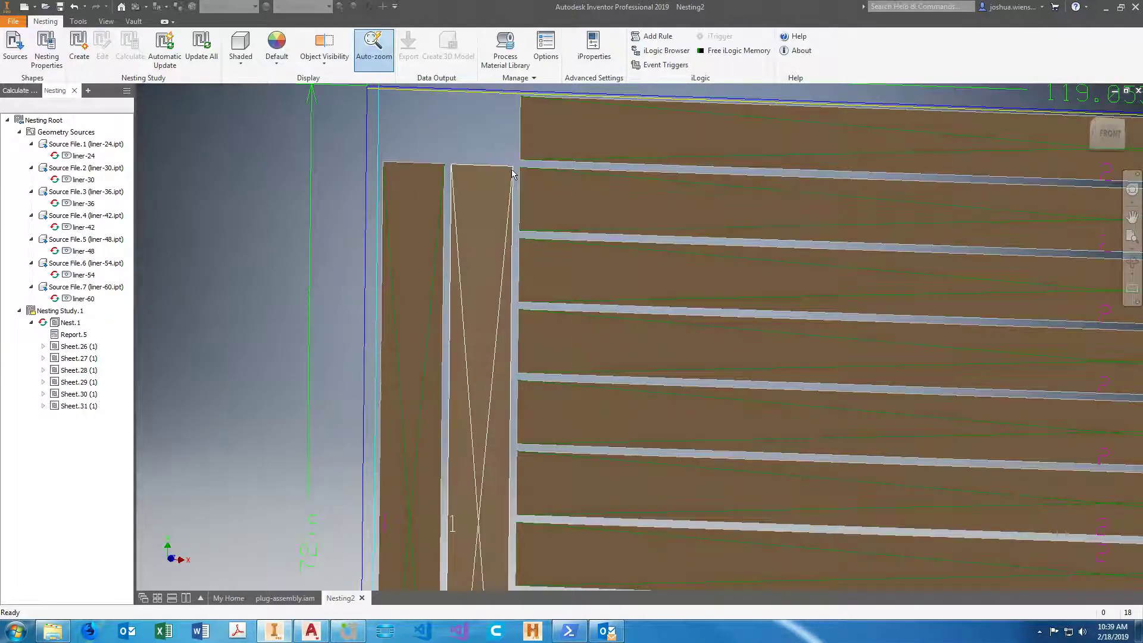
pyautogui.scroll(3, 515, 168)
pyautogui.scroll(-8, 512, 170)
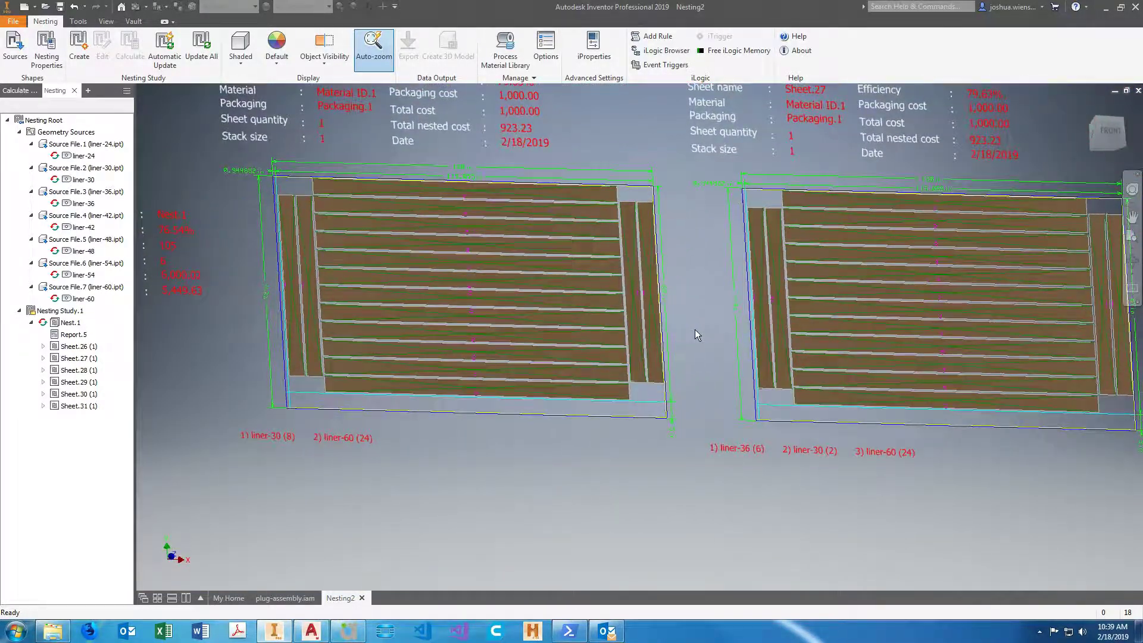
# Look over the row of six nested sheets and examine the edge clearance at Sheet.26's upper-left corner.
pyautogui.scroll(-3, 693, 330)
pyautogui.scroll(-5, 678, 328)
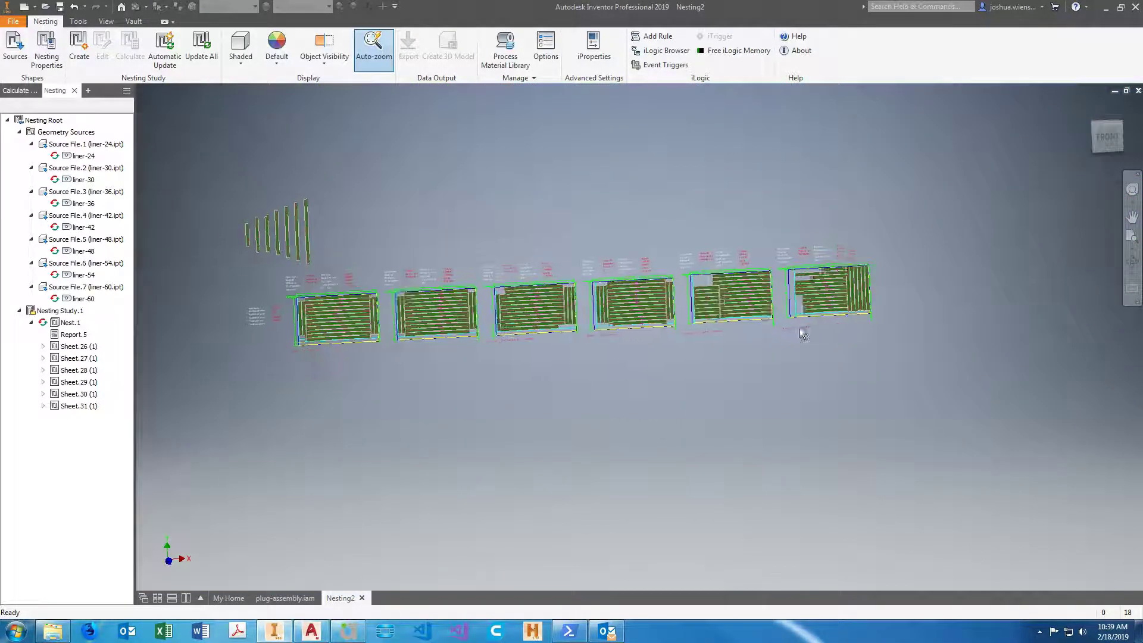
pyautogui.scroll(6, 625, 347)
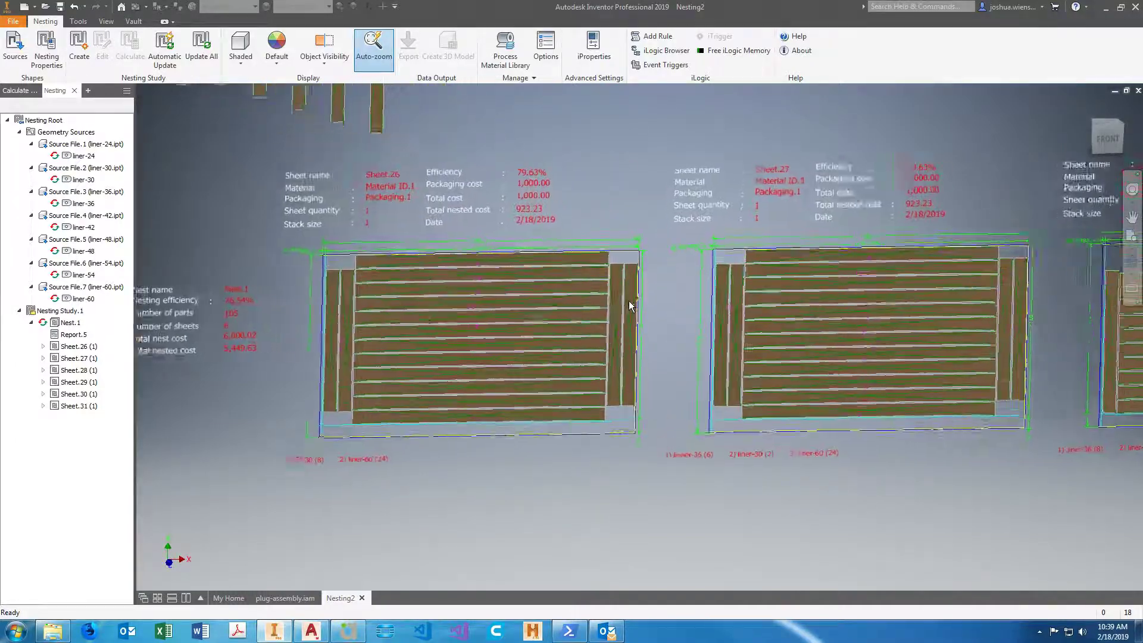
pyautogui.scroll(-5, 631, 265)
pyautogui.scroll(3, 623, 259)
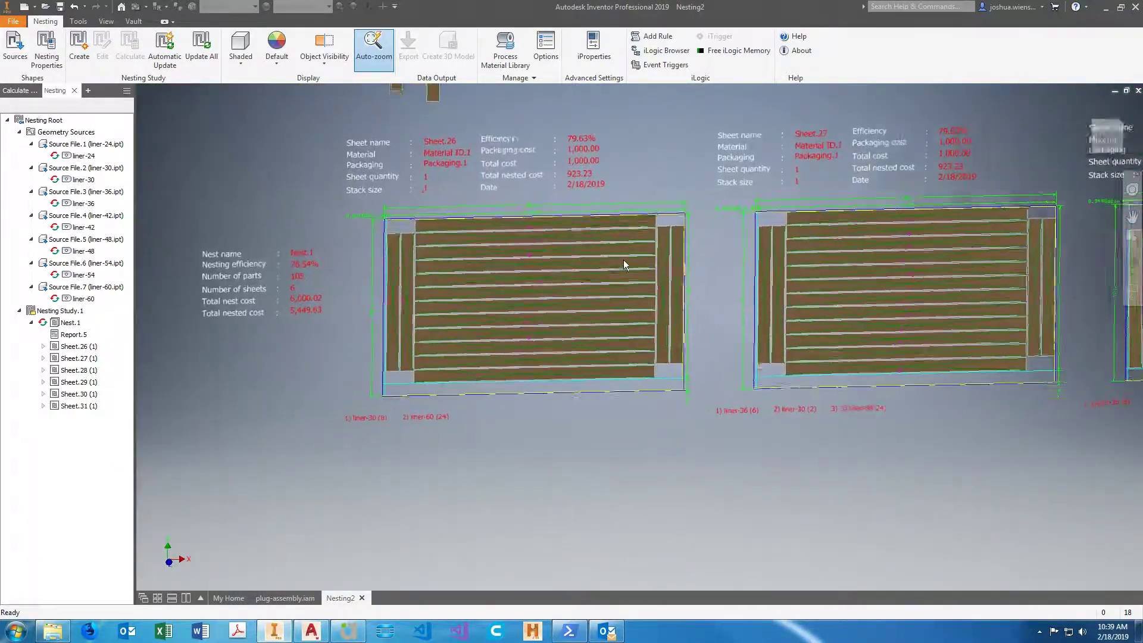
pyautogui.scroll(5, 413, 248)
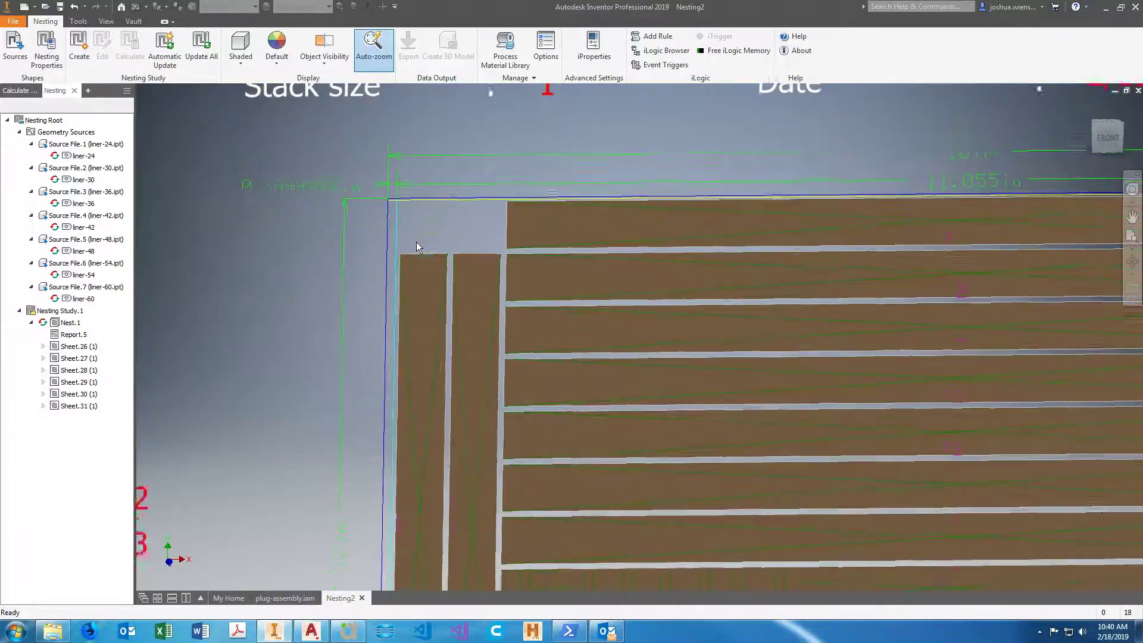
pyautogui.scroll(-4, 433, 221)
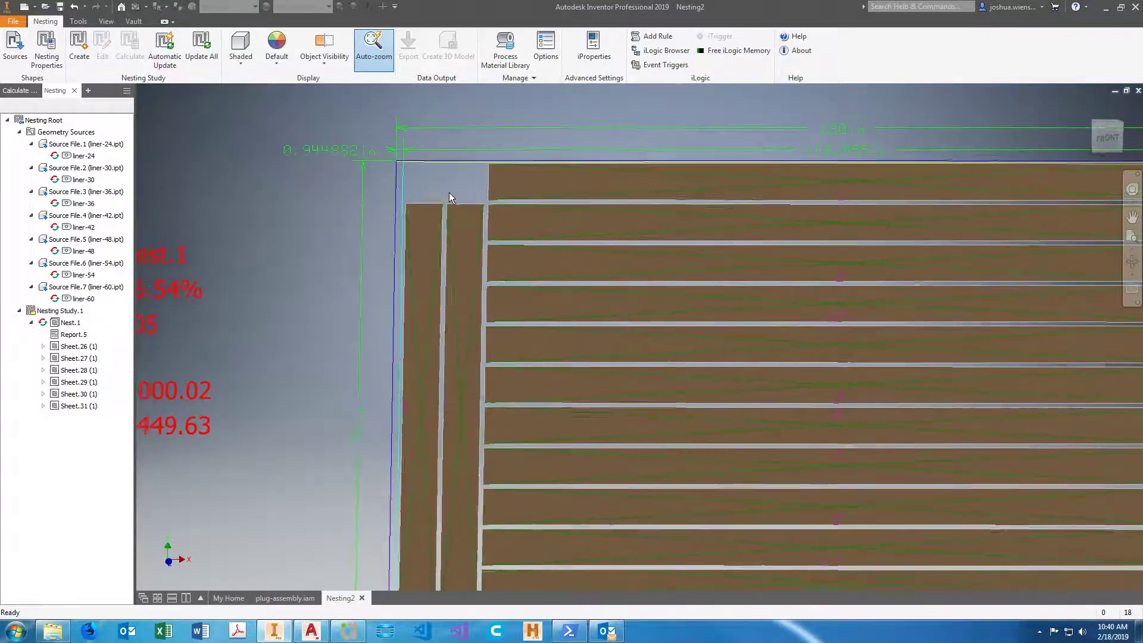
pyautogui.scroll(-4, 380, 227)
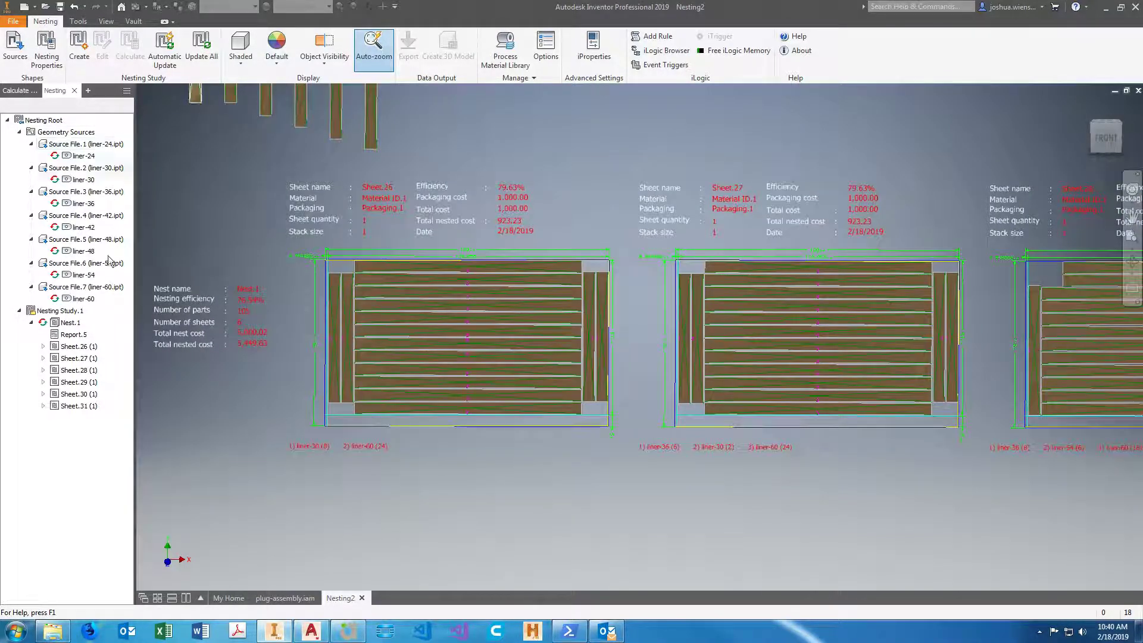
# Check the commands available for Nest.1, the general tools and the Calculate Nest progress list.
pyautogui.rightClick(82, 327)
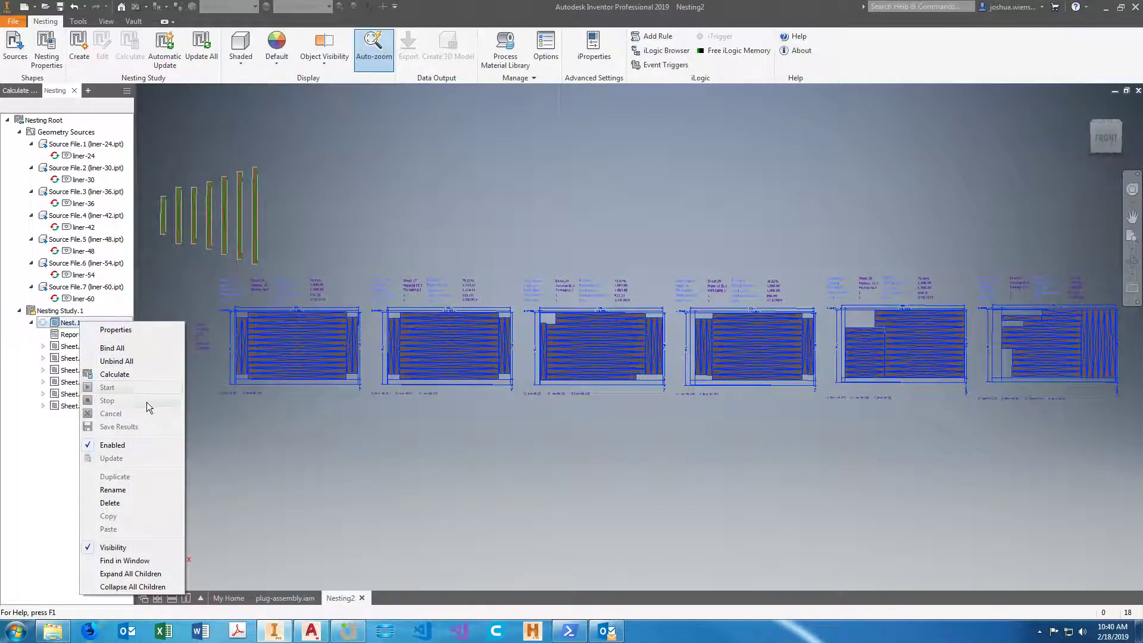
pyautogui.click(327, 443)
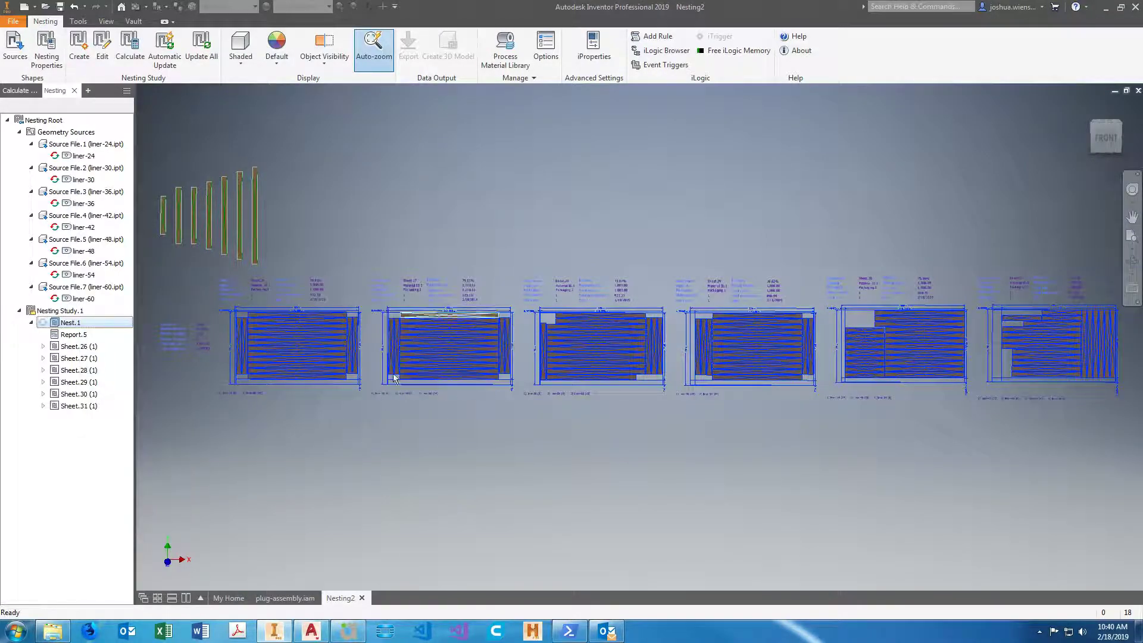
pyautogui.click(78, 22)
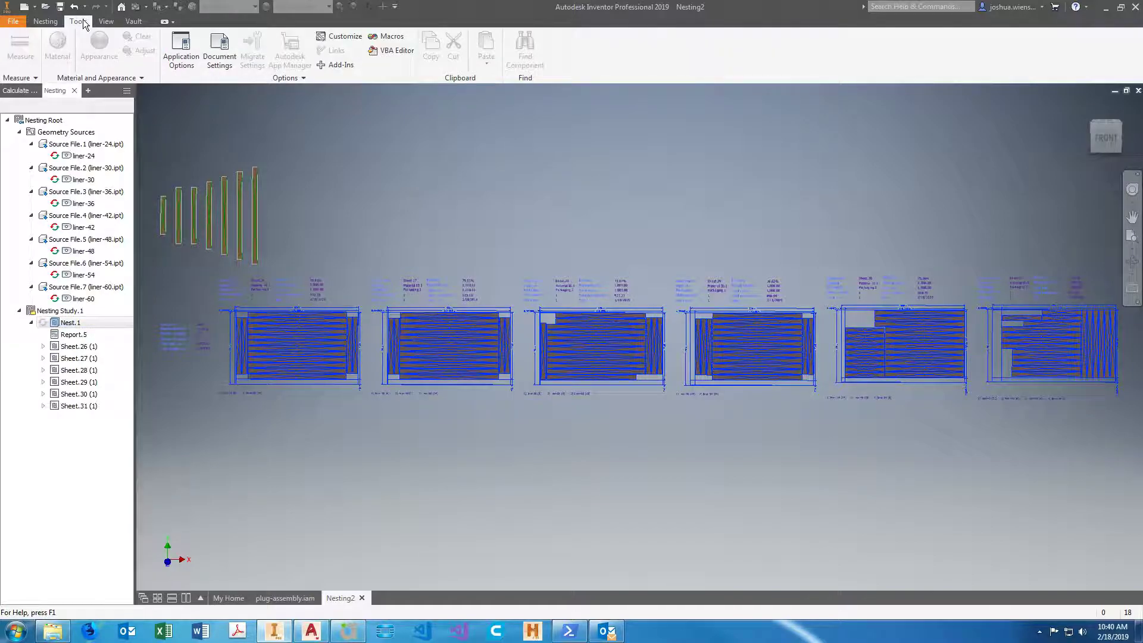
pyautogui.click(52, 22)
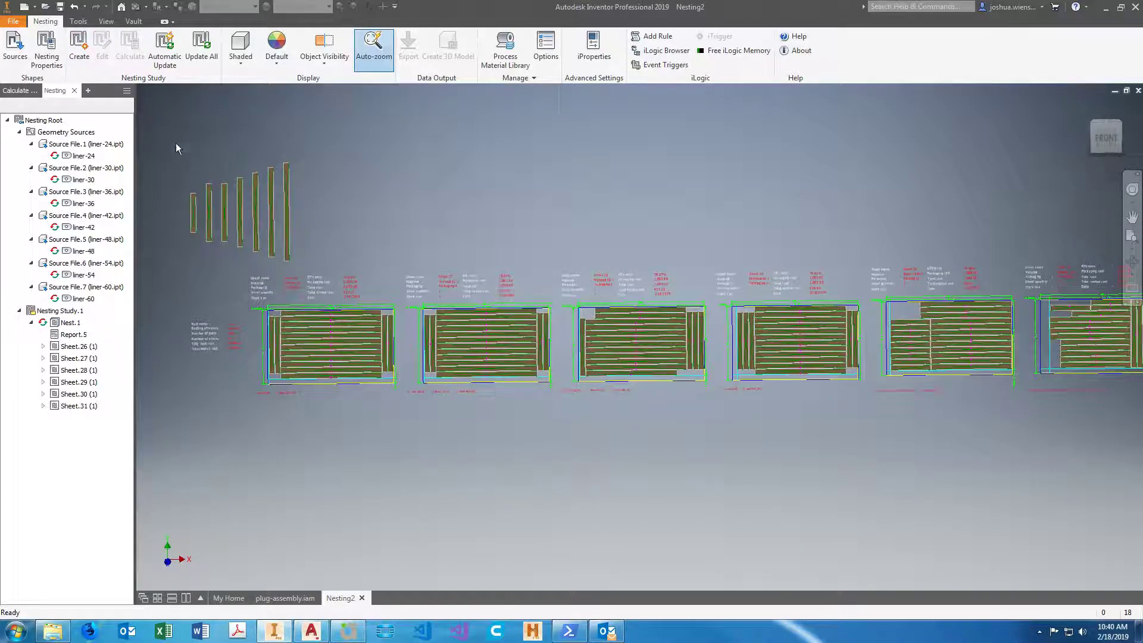
pyautogui.click(21, 90)
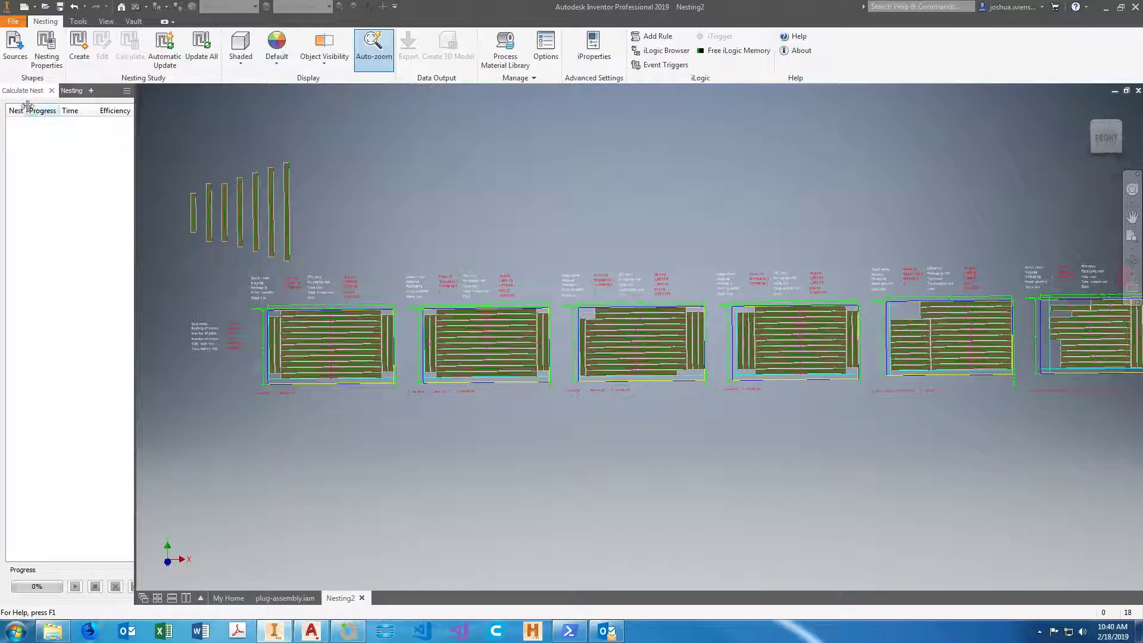
pyautogui.click(72, 92)
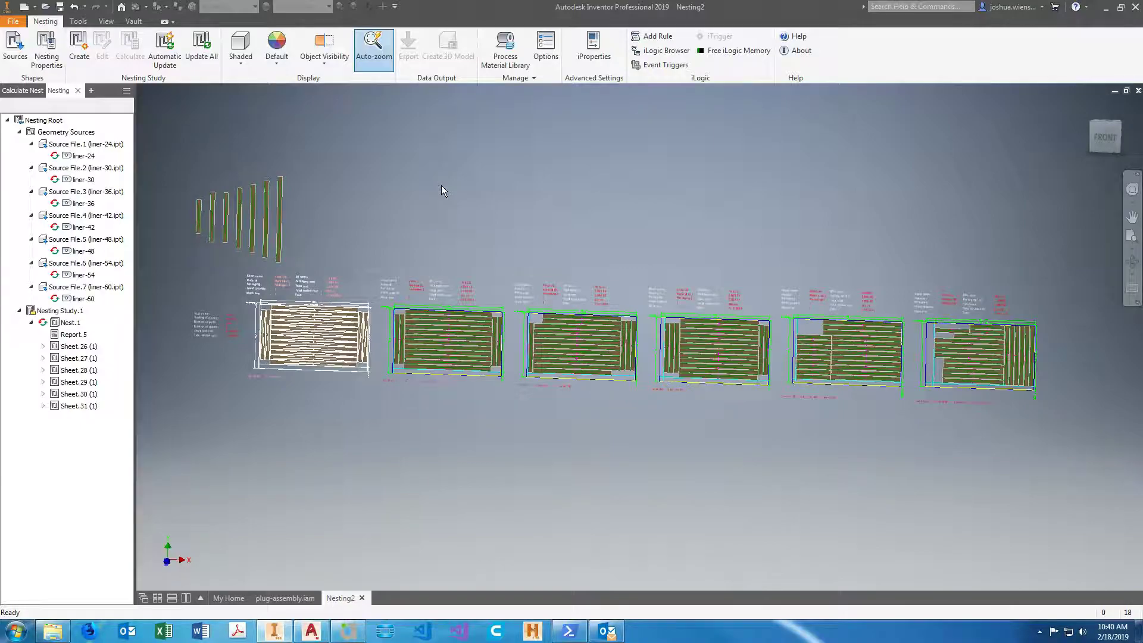
# Save the nesting file as liner-nest.inest in the 181621 folder.
pyautogui.hotkey('ctrl', 's')
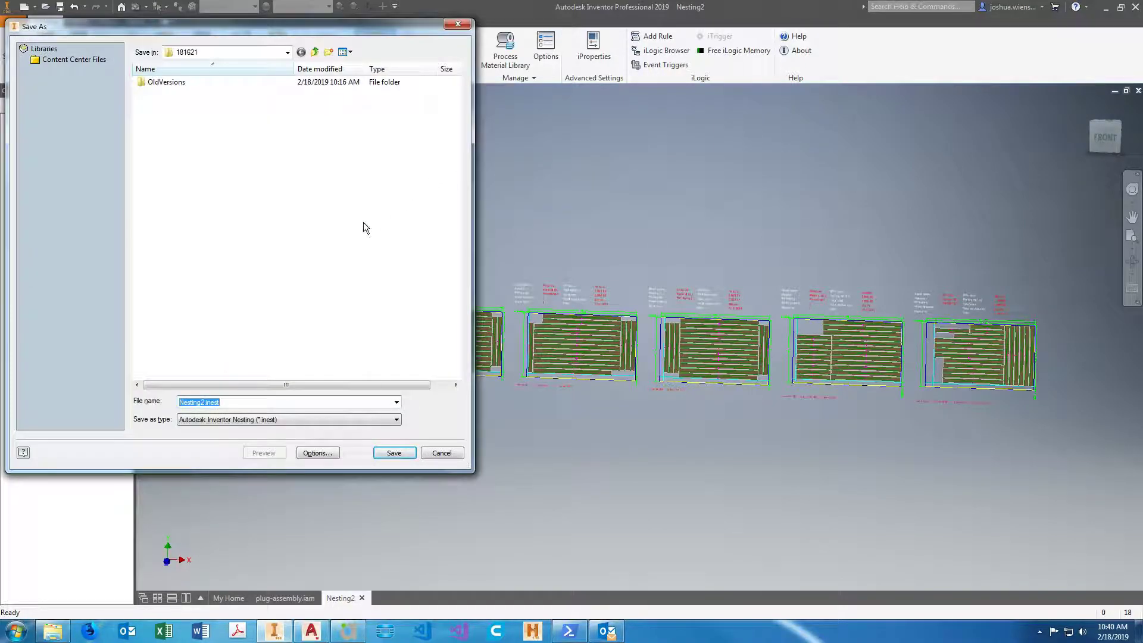
pyautogui.click(276, 402)
pyautogui.press('BackSpace')
pyautogui.press('BackSpace')
pyautogui.press('BackSpace')
pyautogui.press('BackSpace')
pyautogui.press('BackSpace')
pyautogui.press('BackSpace')
pyautogui.press('BackSpace')
pyautogui.write('liner-')
pyautogui.click(408, 455)
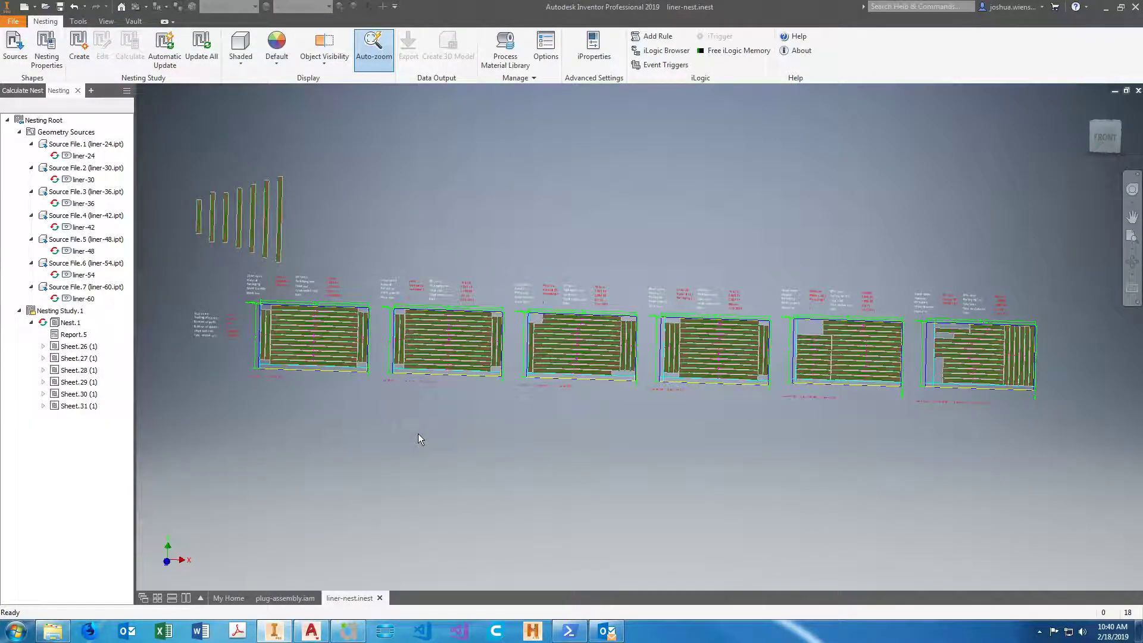
# Turn off Auto-zoom for the nesting display.
pyautogui.scroll(5, 487, 444)
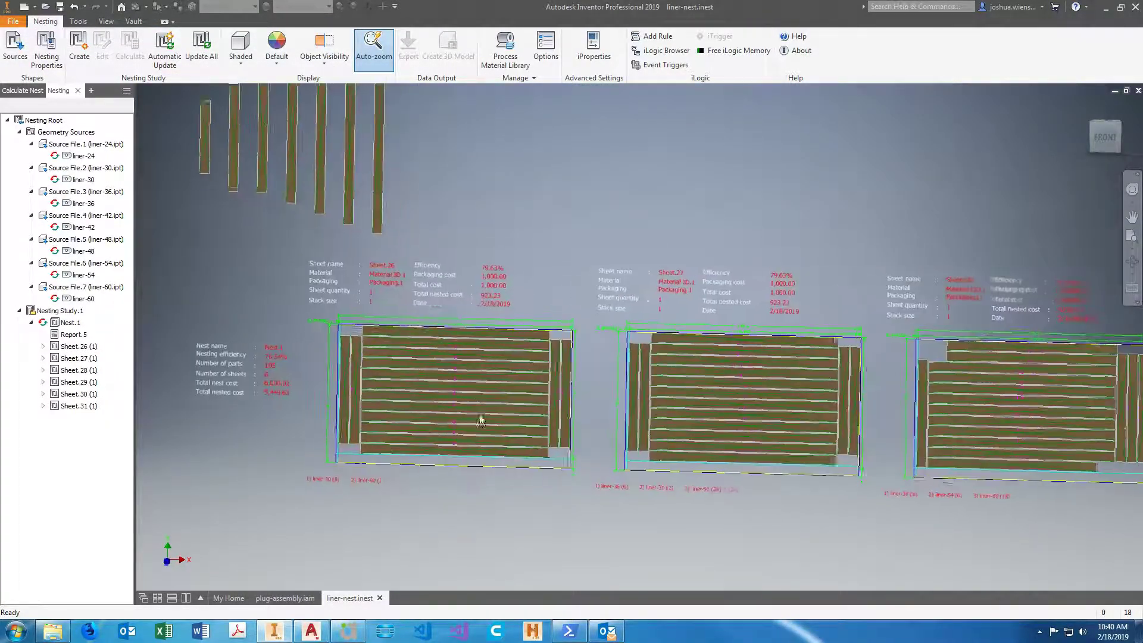
pyautogui.scroll(-2, 518, 250)
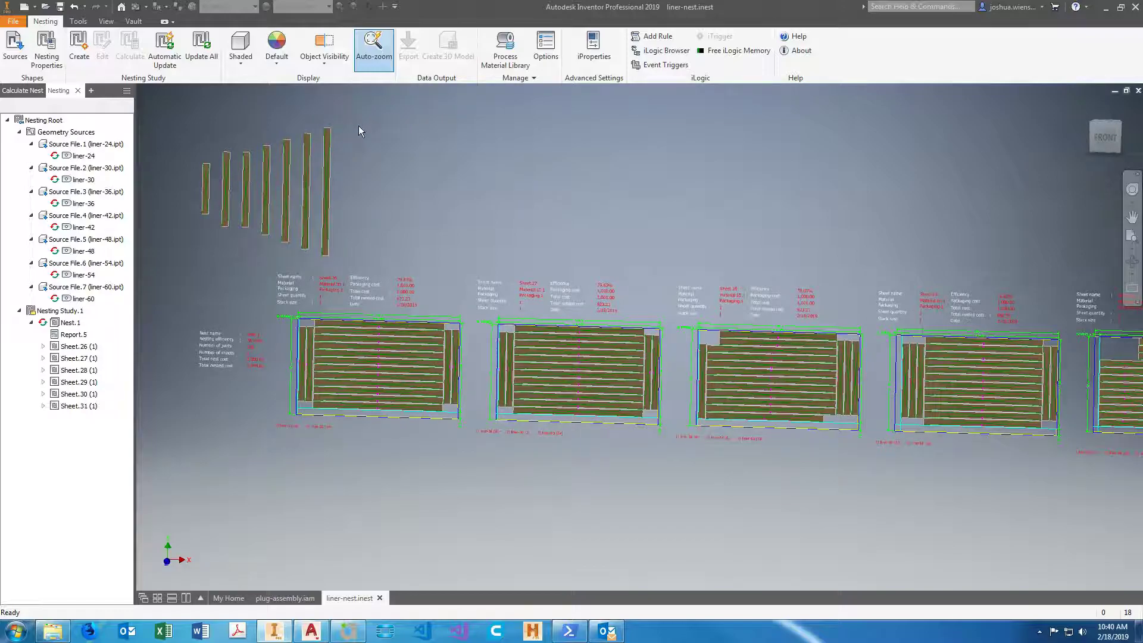
pyautogui.click(381, 60)
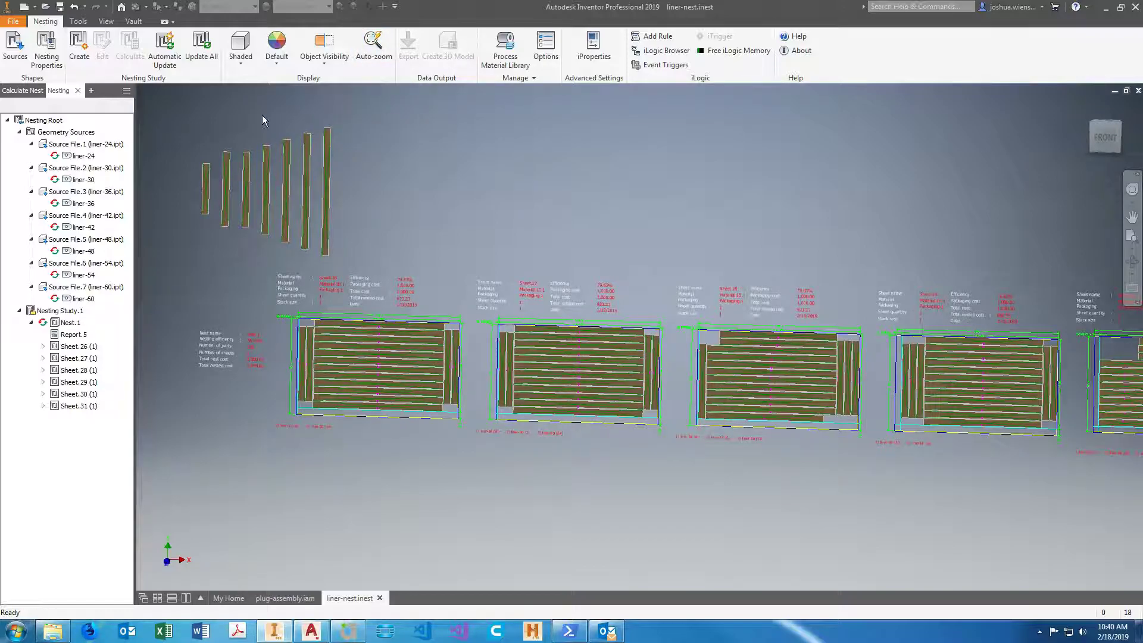
# Check the context commands offered for Nesting Study.1 and for the empty area below the sheets.
pyautogui.rightClick(60, 311)
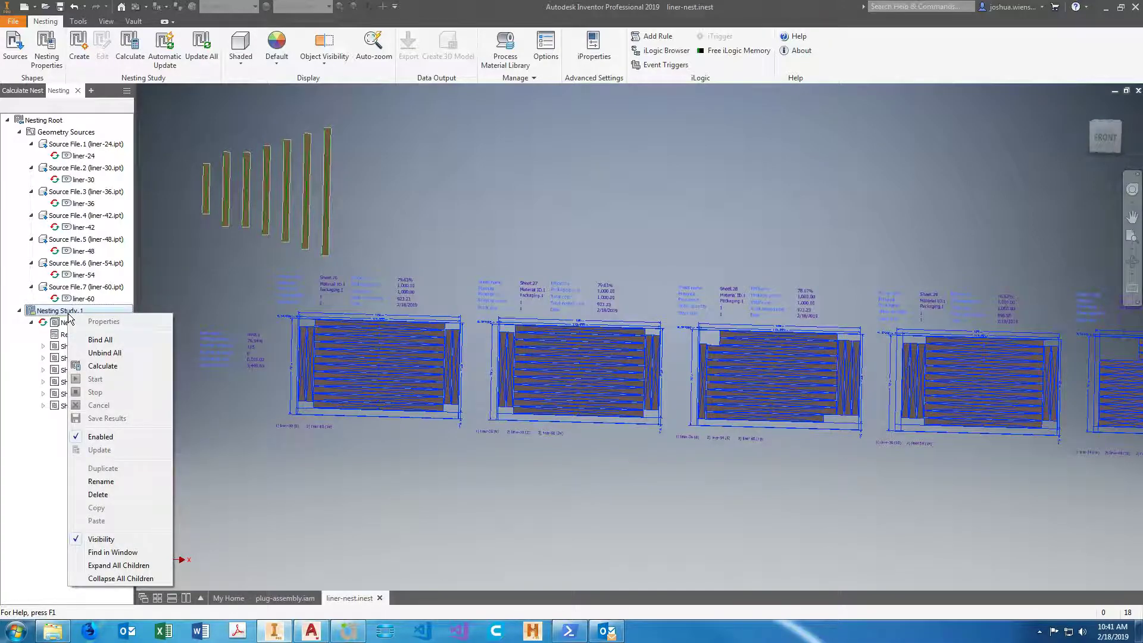
pyautogui.click(276, 467)
pyautogui.click(305, 463)
pyautogui.rightClick(305, 463)
pyautogui.click(342, 497)
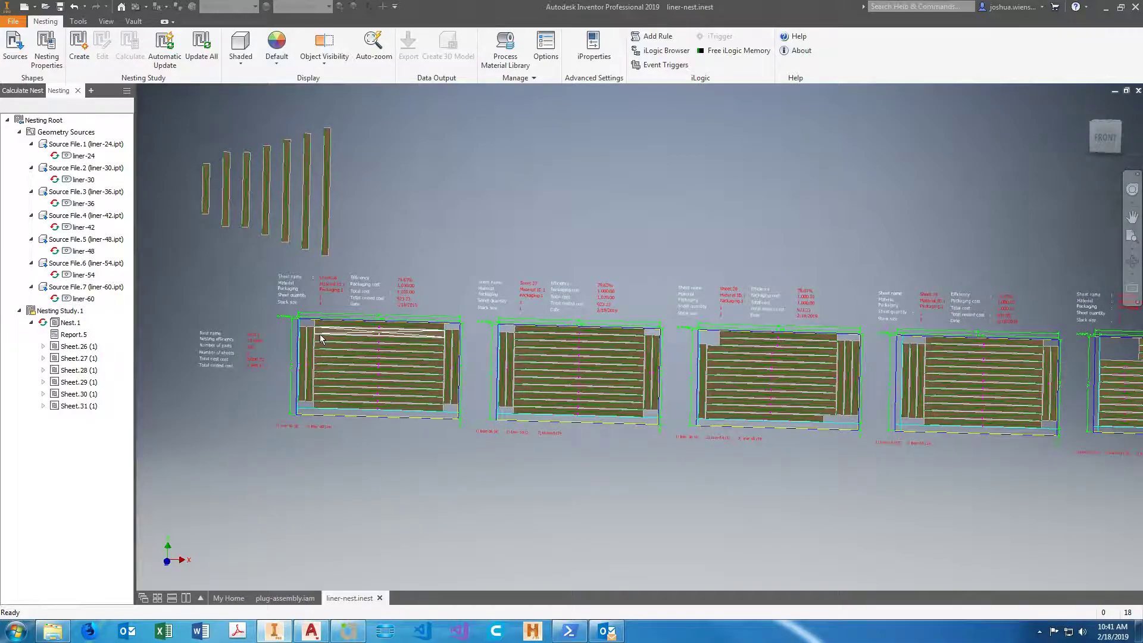
# Examine the part layouts and sheet details from Sheet.26 across to Sheet.31.
pyautogui.scroll(5, 321, 339)
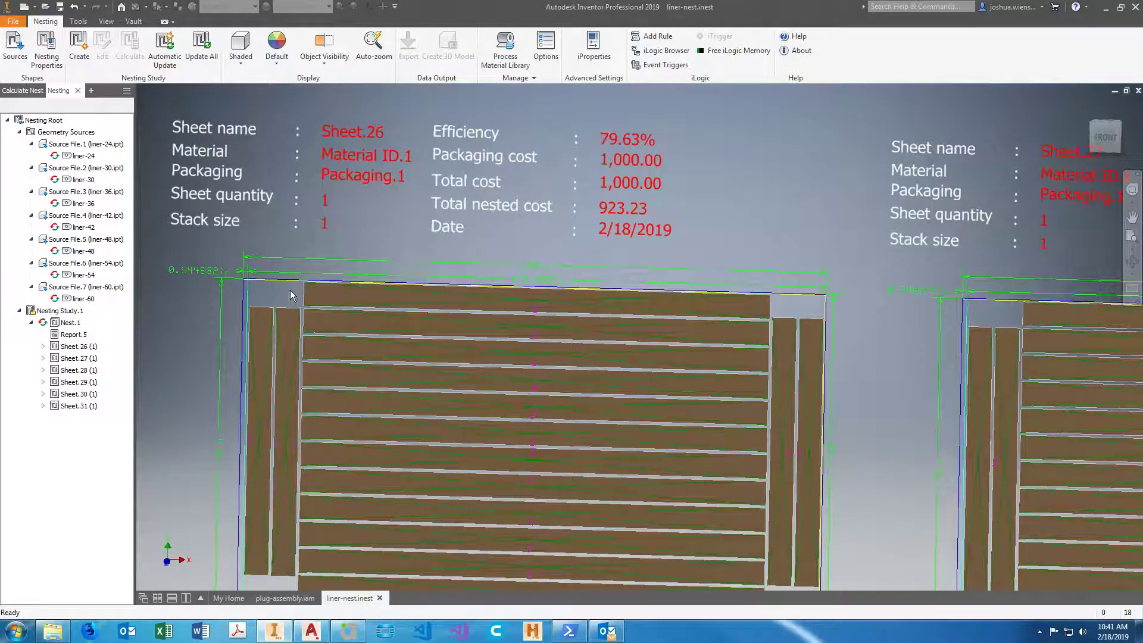
pyautogui.scroll(-5, 292, 296)
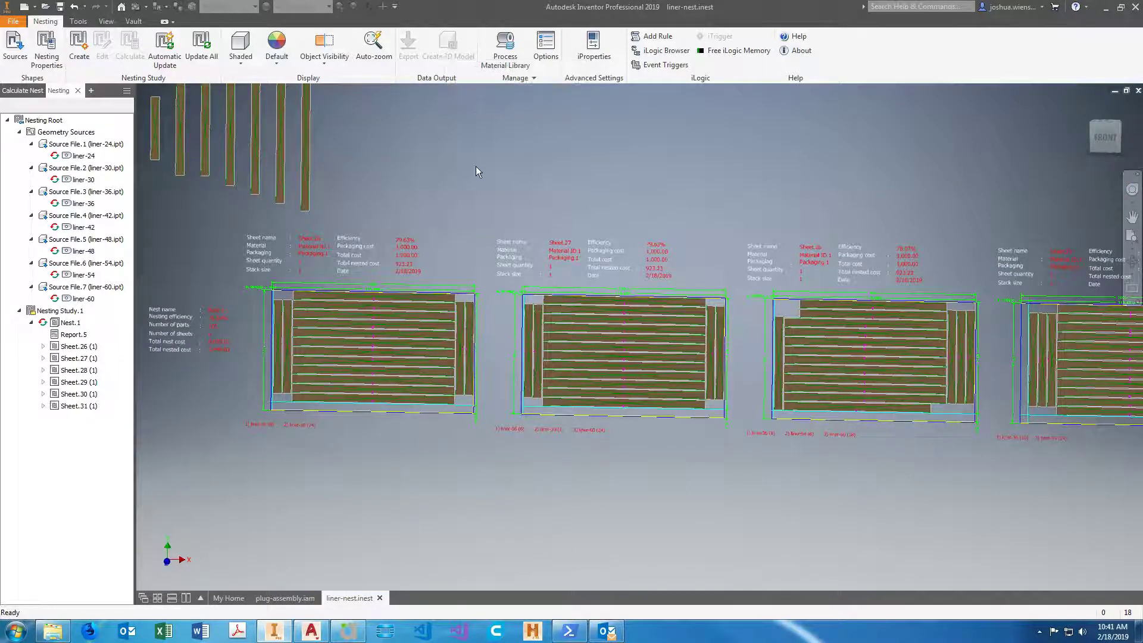
pyautogui.moveTo(476, 168); pyautogui.dragTo(455, 168, button='middle')
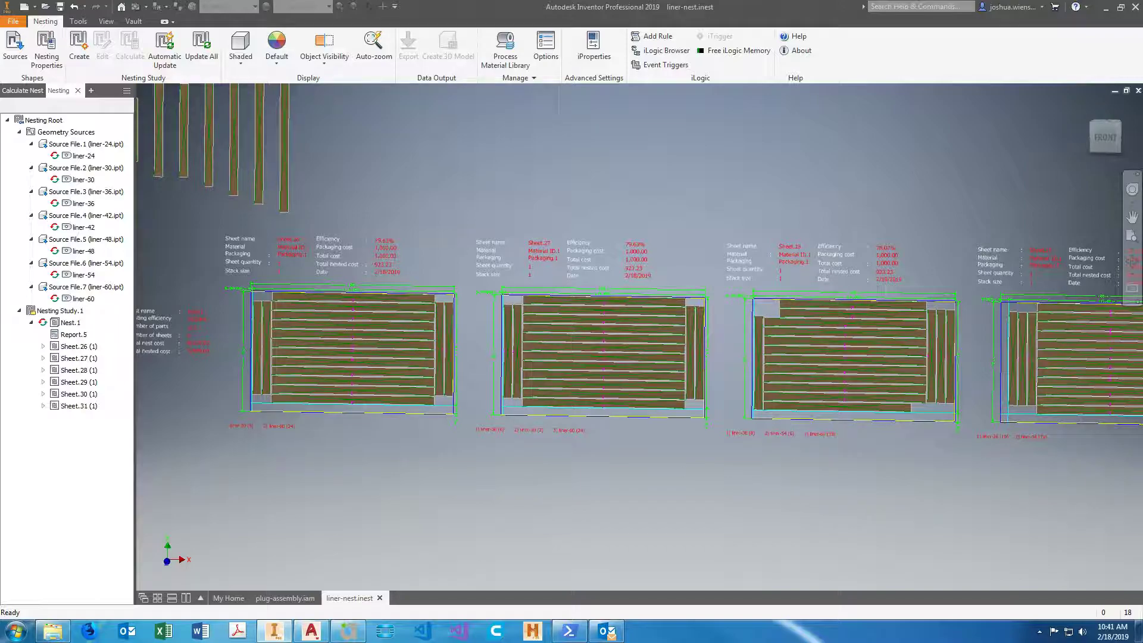
pyautogui.moveTo(655, 524); pyautogui.dragTo(653, 524, button='middle')
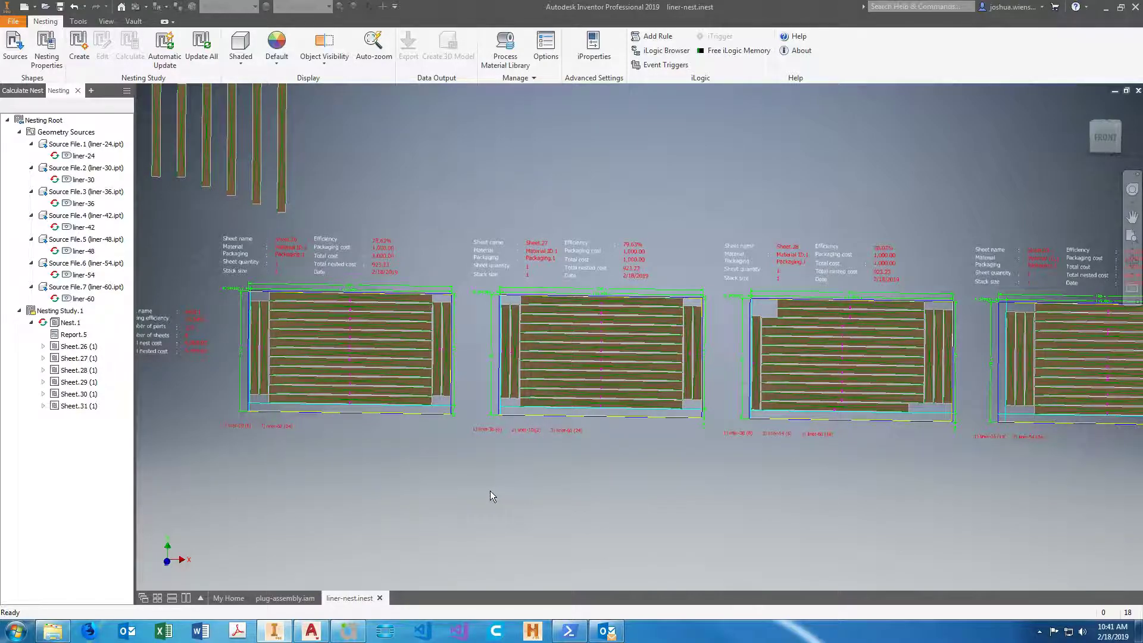
pyautogui.scroll(-5, 494, 490)
pyautogui.scroll(5, 741, 527)
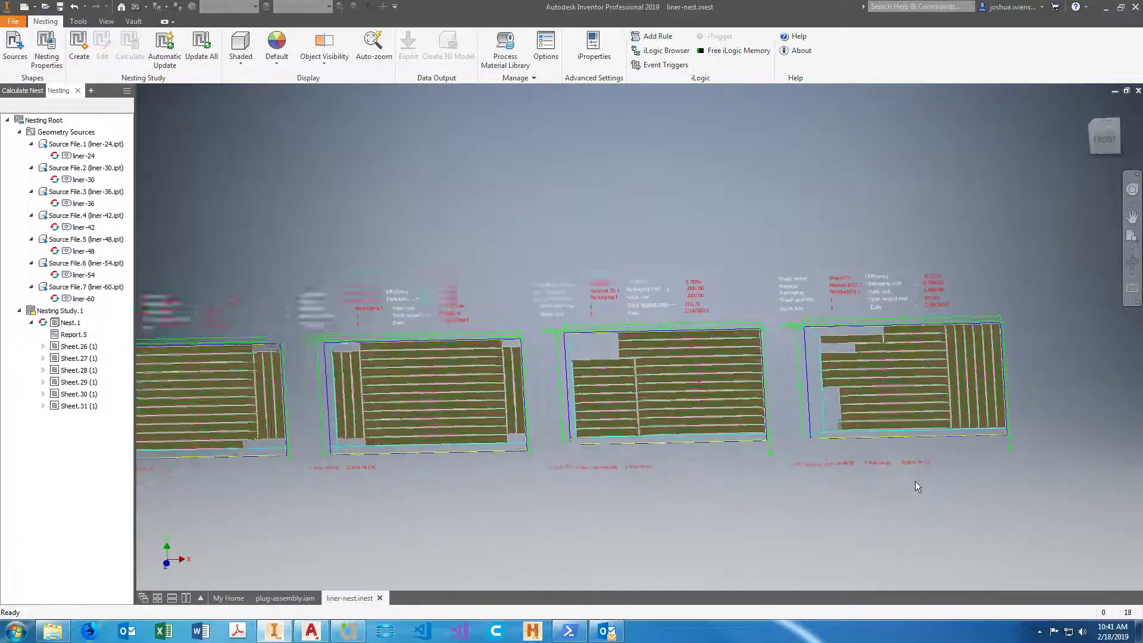
pyautogui.scroll(2, 912, 477)
pyautogui.scroll(-5, 906, 433)
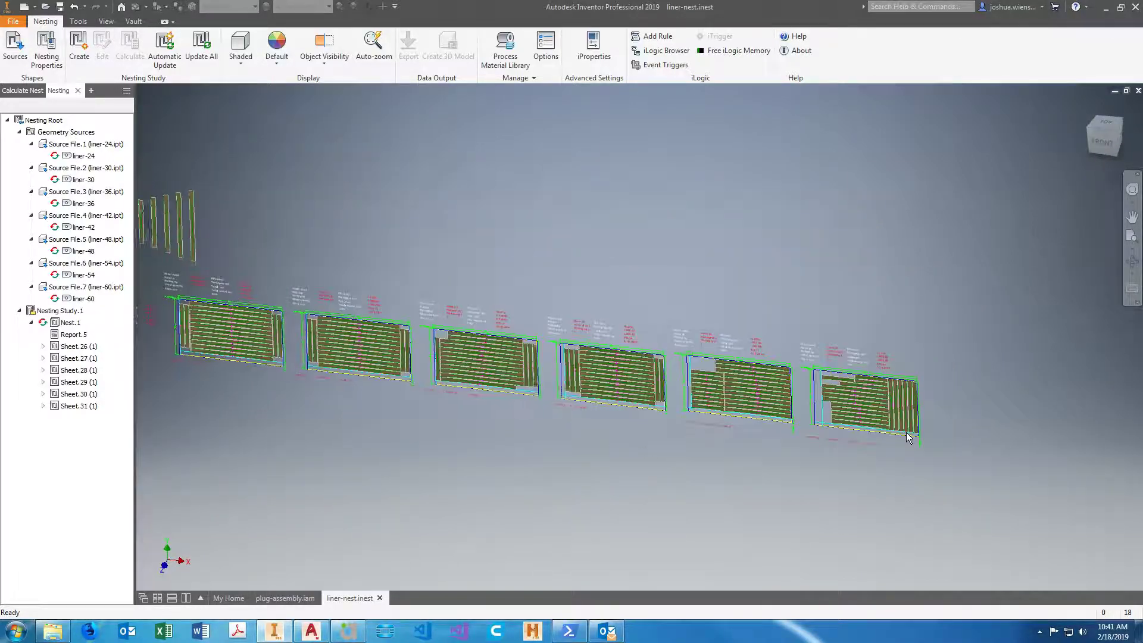
# Orient the model squarely to the Front view and review Sheet.26 beside the Nest.1 summary.
pyautogui.keyDown('shift'); pyautogui.moveTo(908, 437); pyautogui.dragTo(799, 451, button='middle'); pyautogui.keyUp('shift')
pyautogui.click(1105, 124)
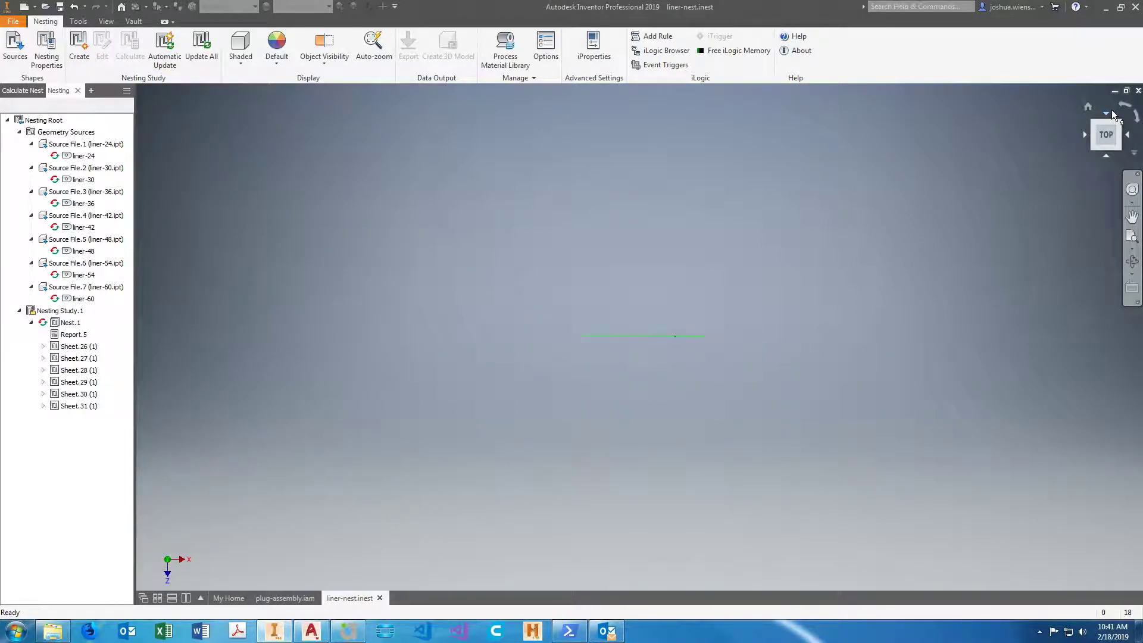
pyautogui.click(1106, 158)
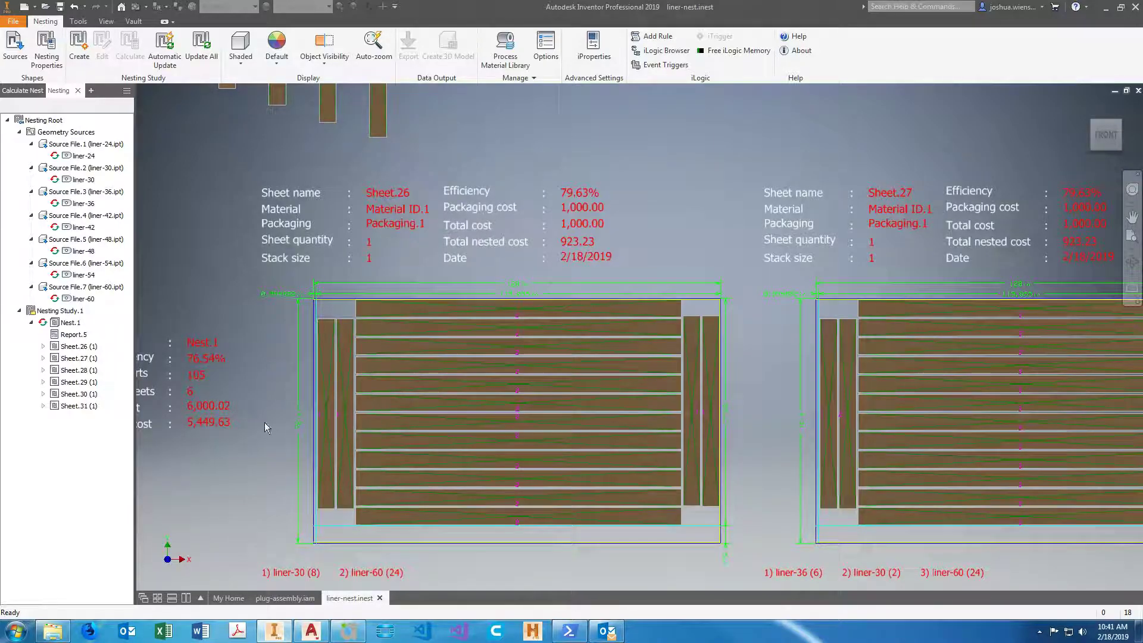
pyautogui.scroll(-3, 284, 428)
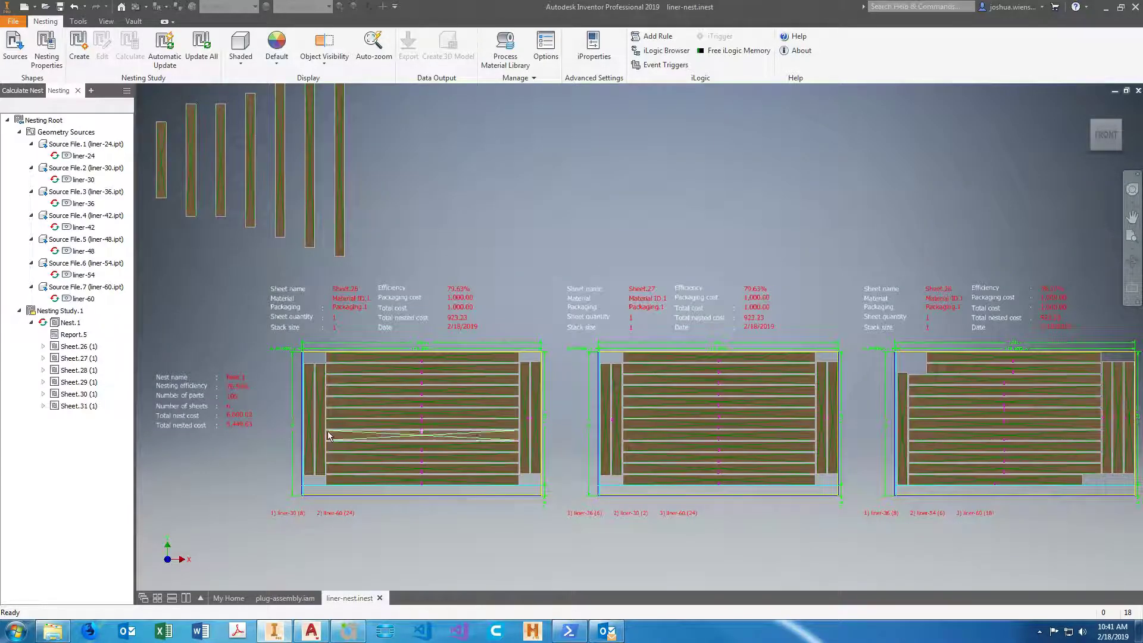